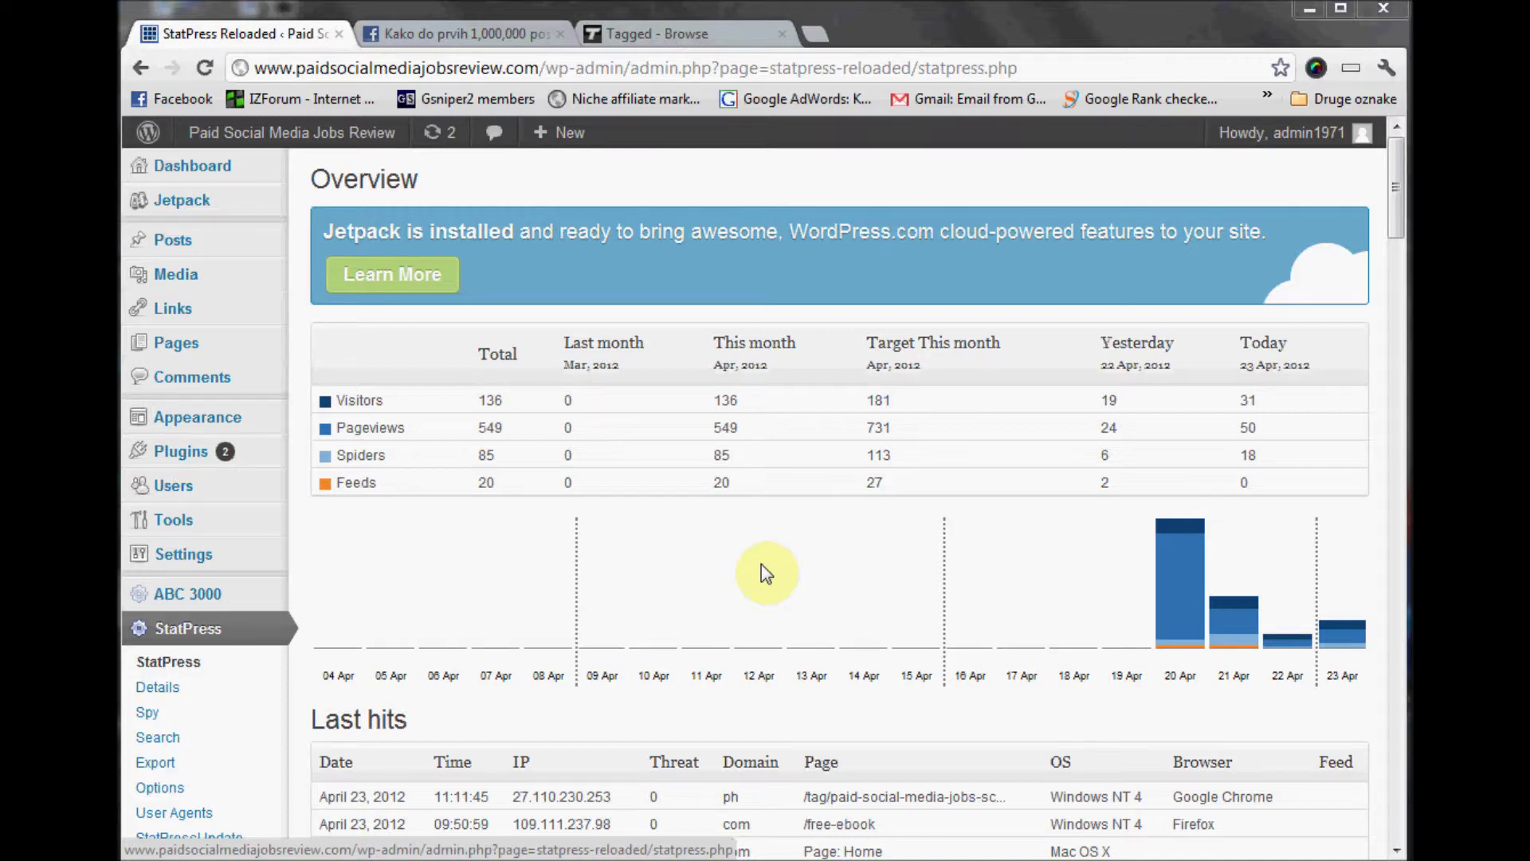
Examine the daily traffic bars for 20 to 23 April in the StatPress overview chart.
{"action": "mouse_move", "coordinate": [203, 137]}
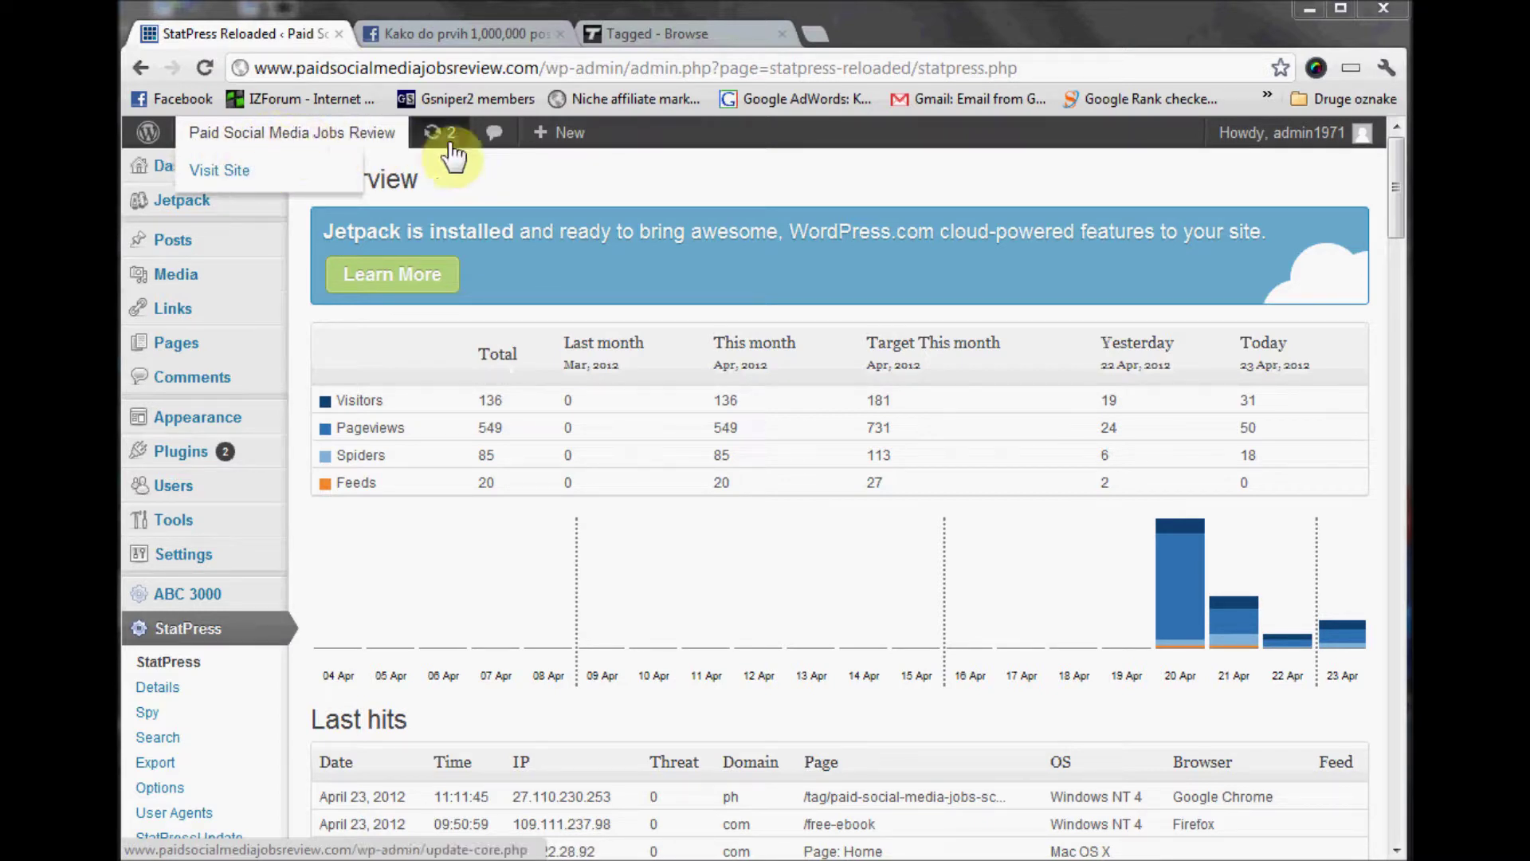
{"action": "mouse_move", "coordinate": [359, 152]}
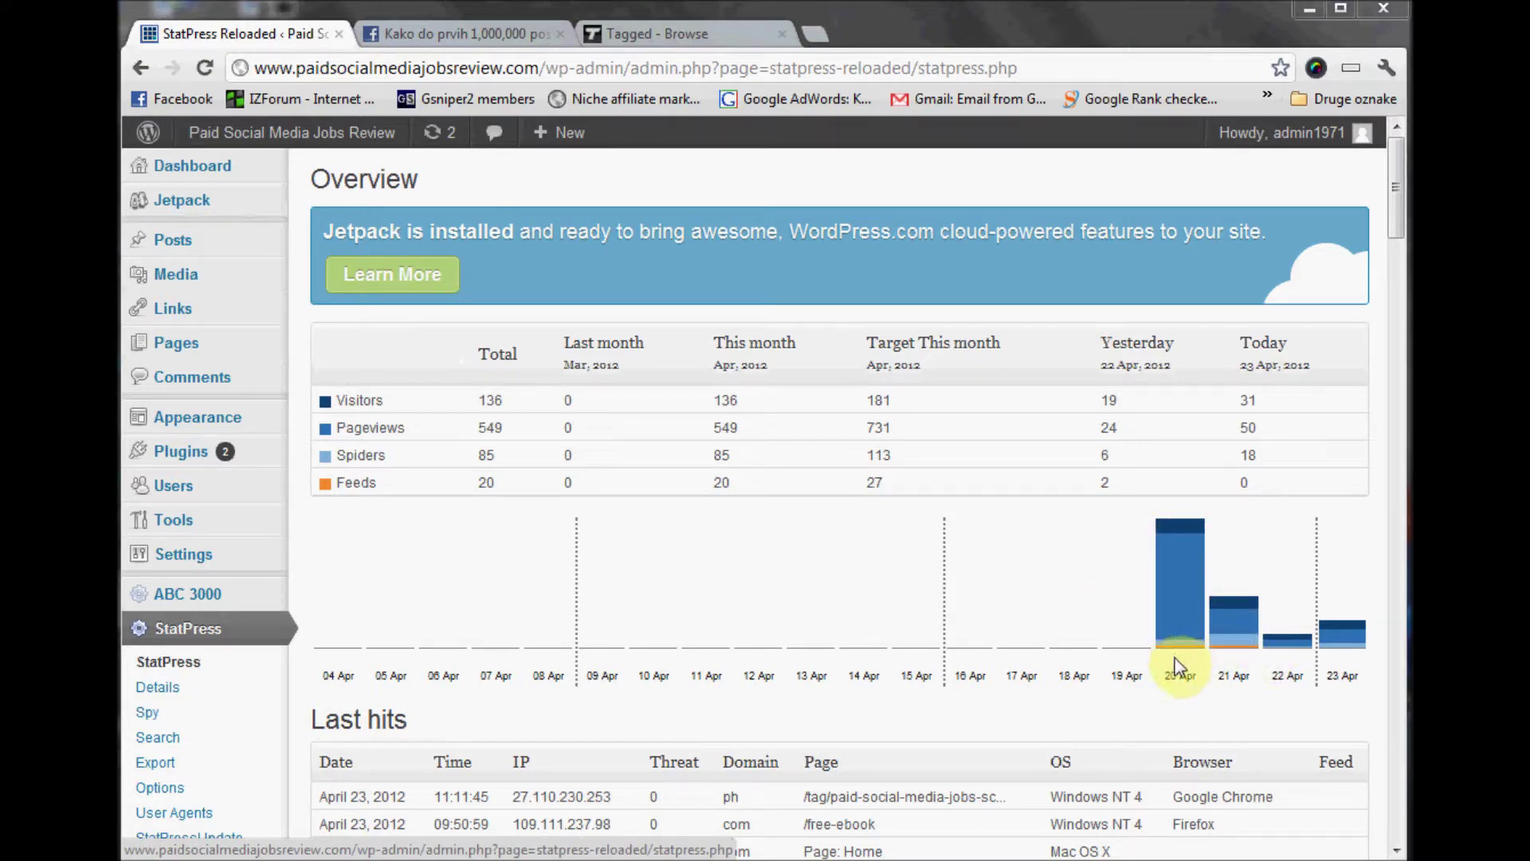
{"action": "mouse_move", "coordinate": [1175, 566]}
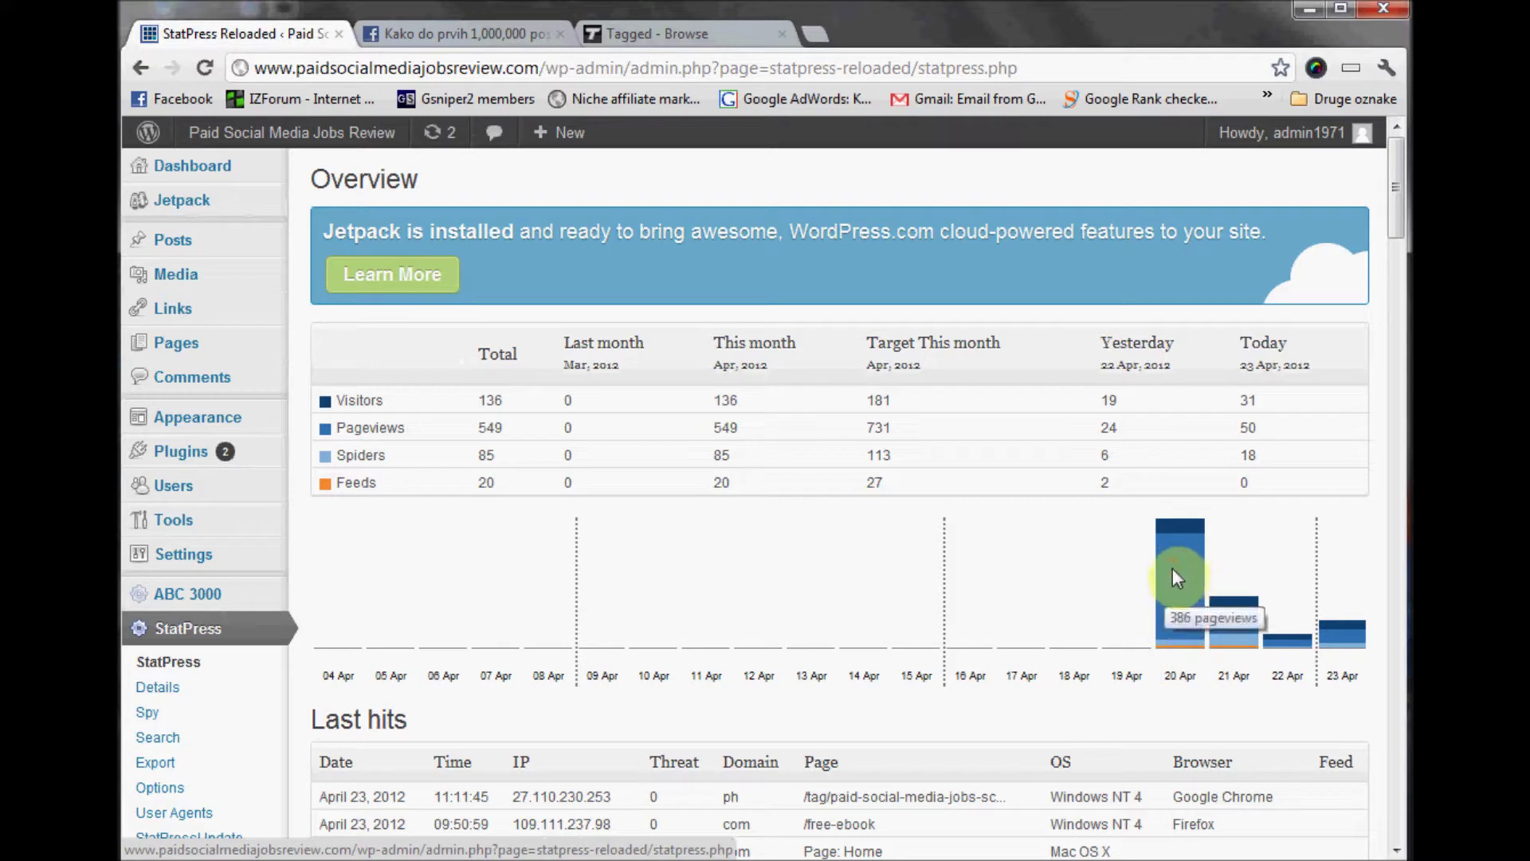
{"action": "mouse_move", "coordinate": [1175, 641]}
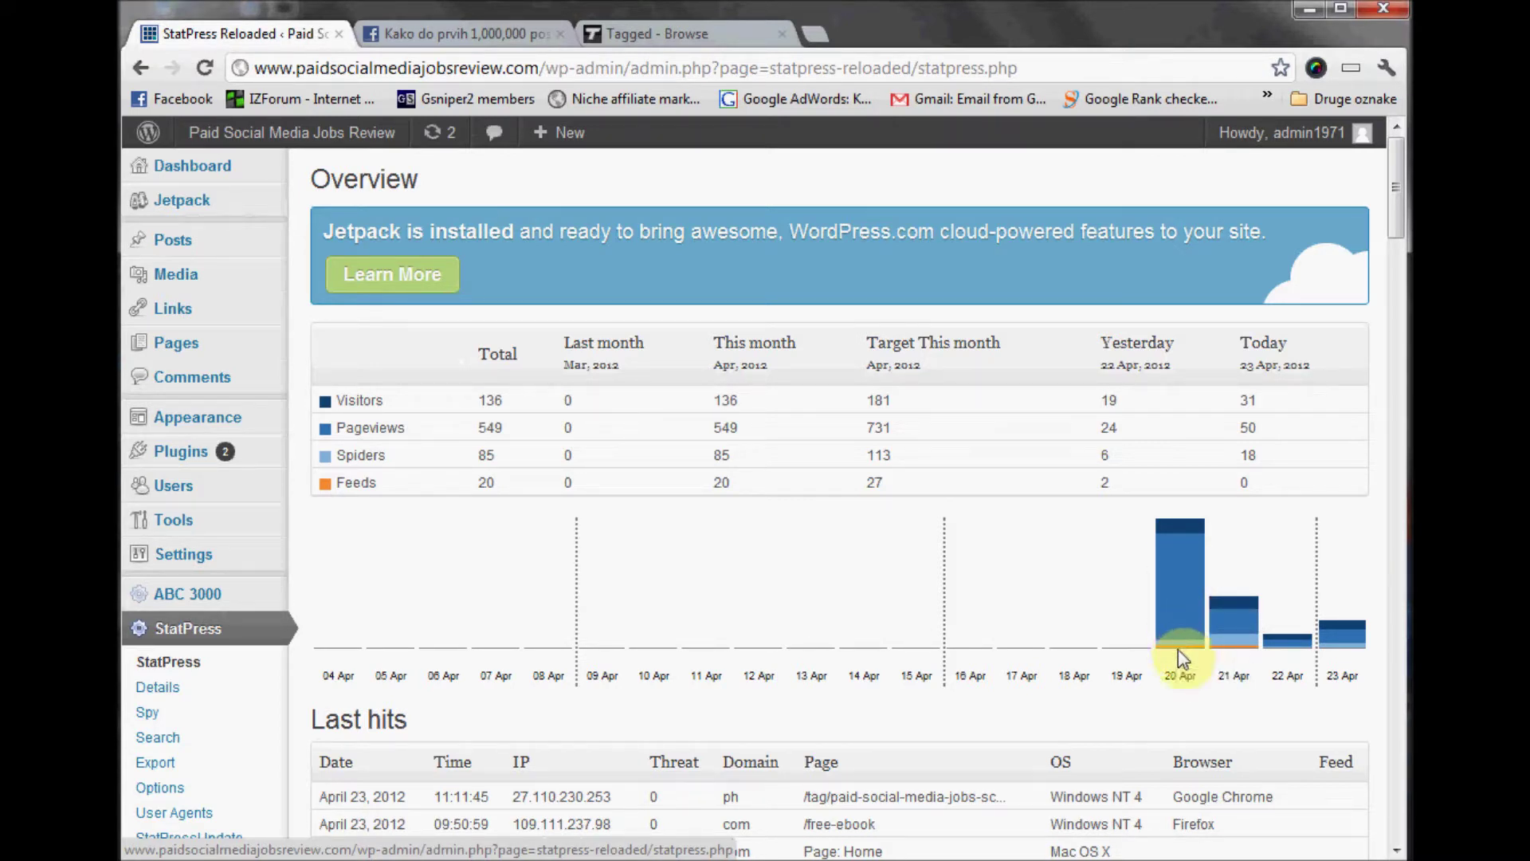
{"action": "mouse_move", "coordinate": [1168, 525]}
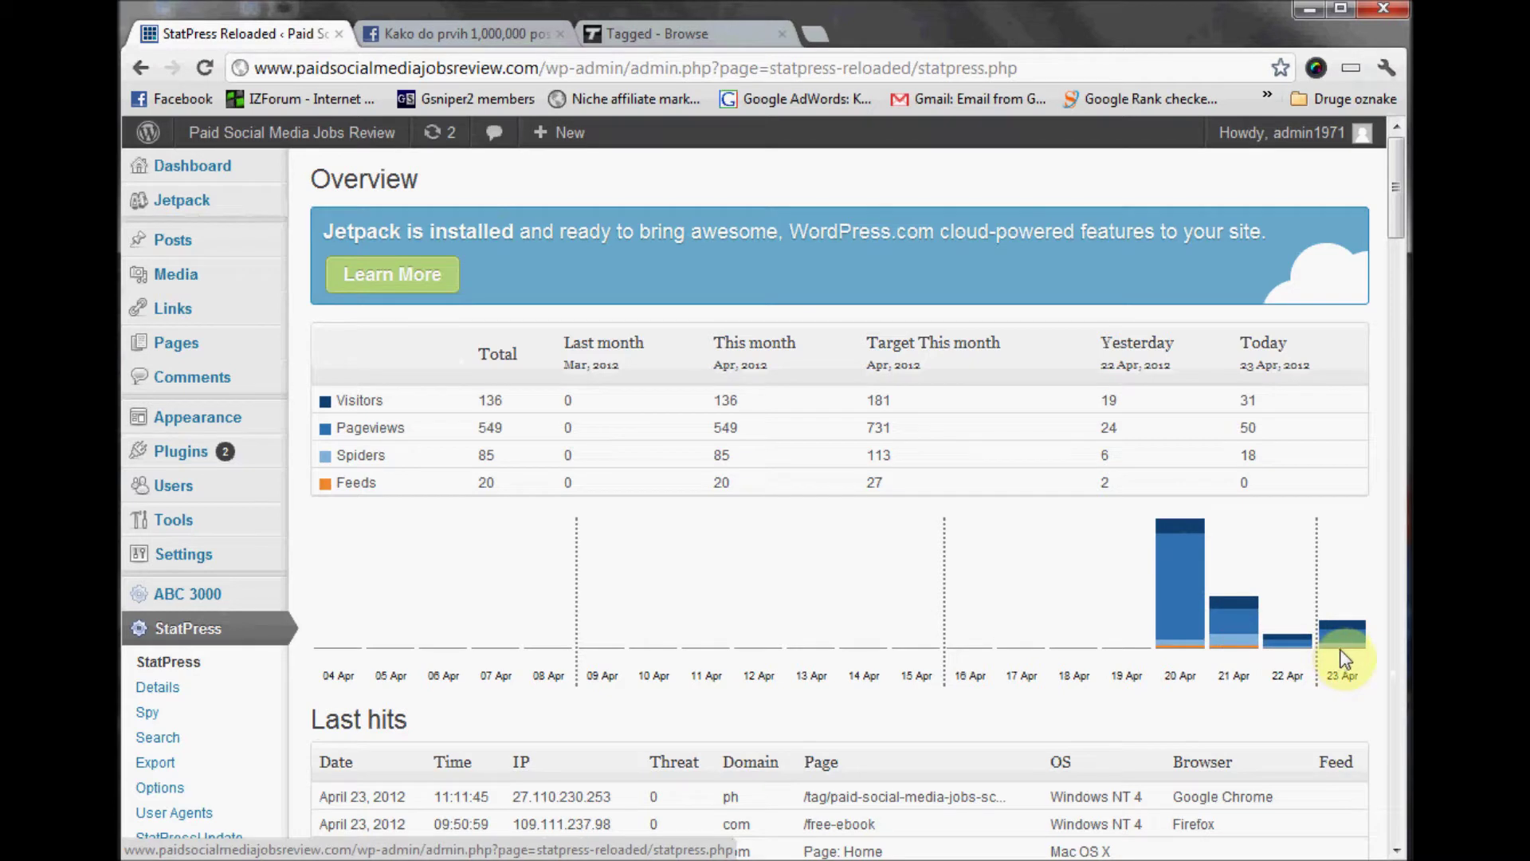
{"action": "mouse_move", "coordinate": [1346, 648]}
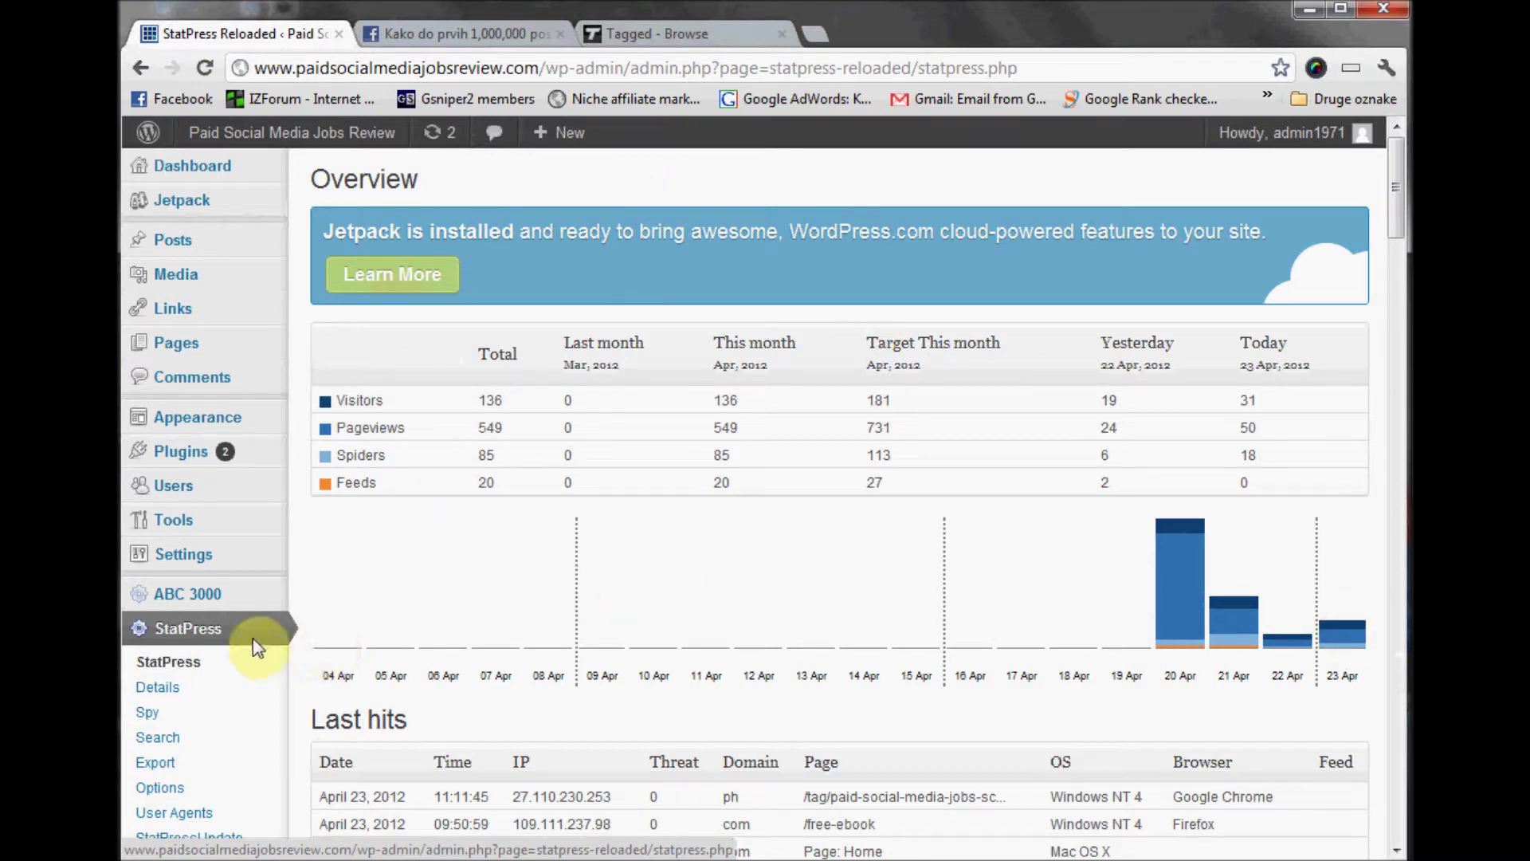
Open the ABC 3000 plugin and look through its news page and its list of links.
{"action": "left_click", "coordinate": [220, 597]}
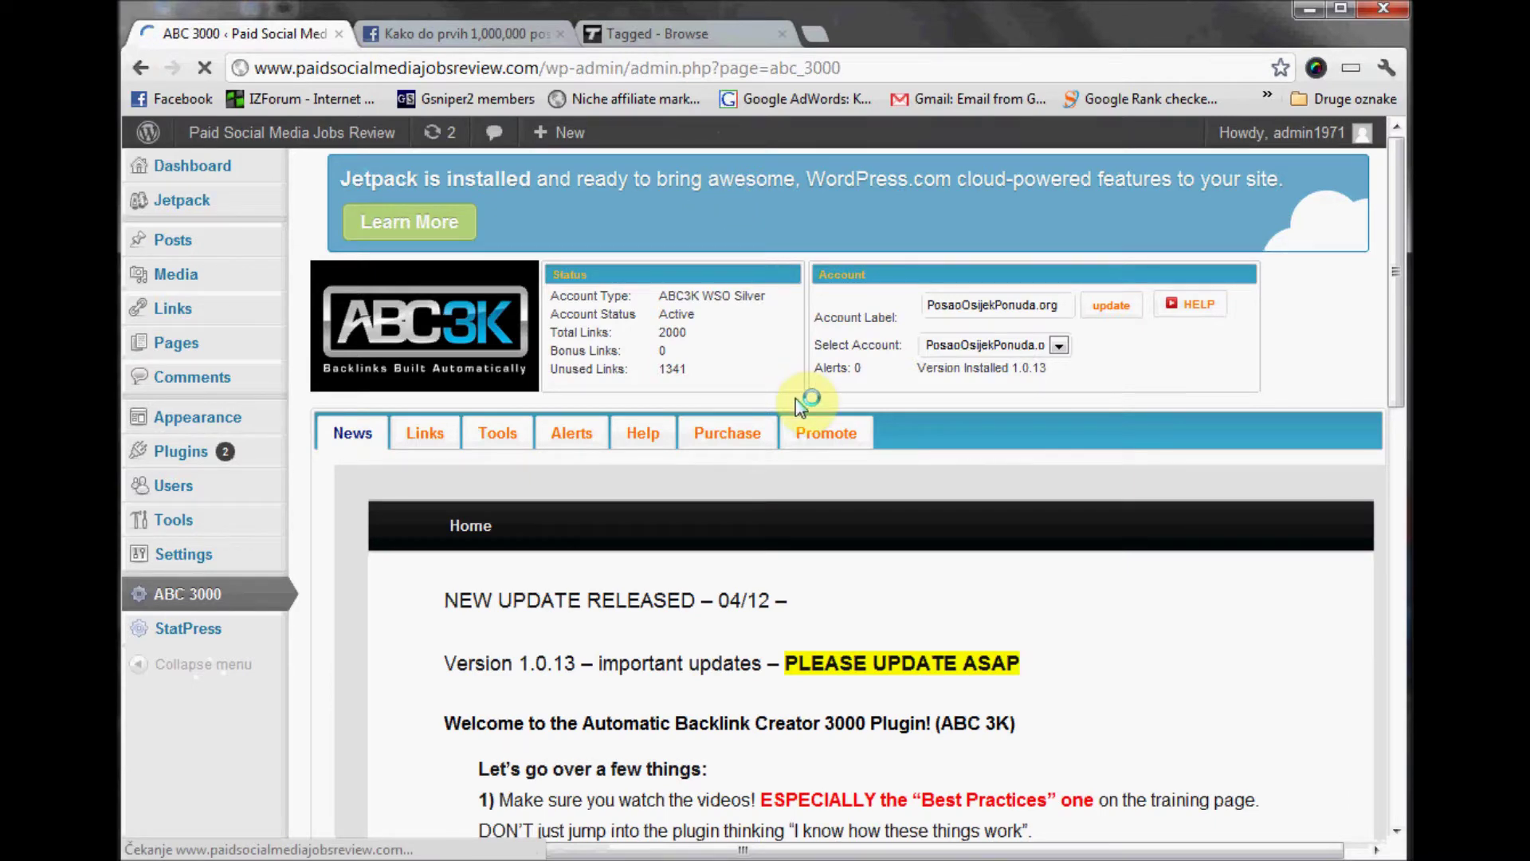
{"action": "middle_click", "coordinate": [875, 596]}
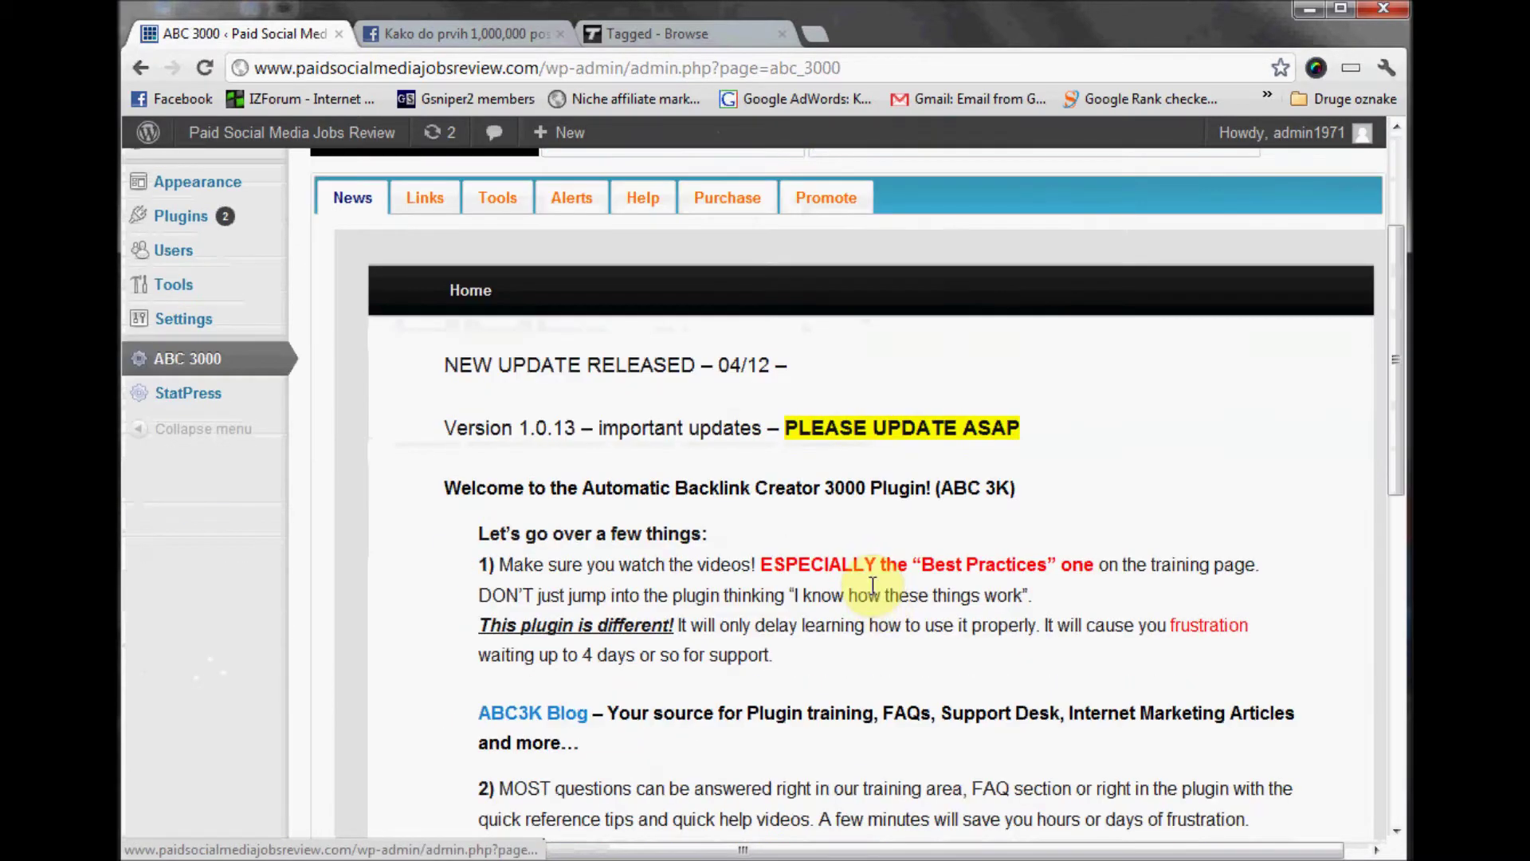
{"action": "scroll", "coordinate": [876, 596], "scroll_direction": "up", "scroll_amount": 5}
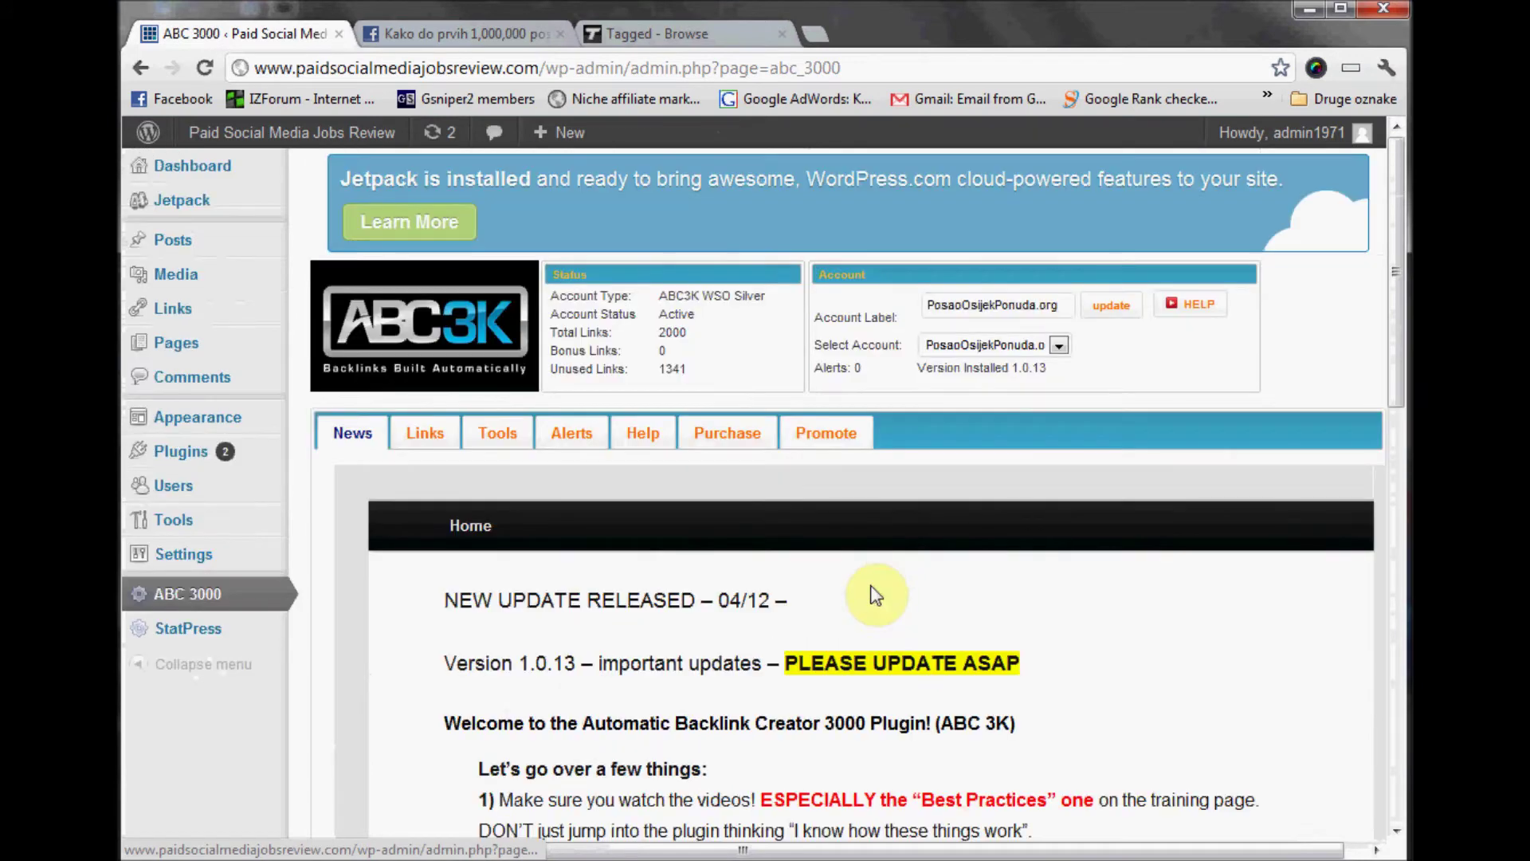
{"action": "left_click", "coordinate": [427, 435]}
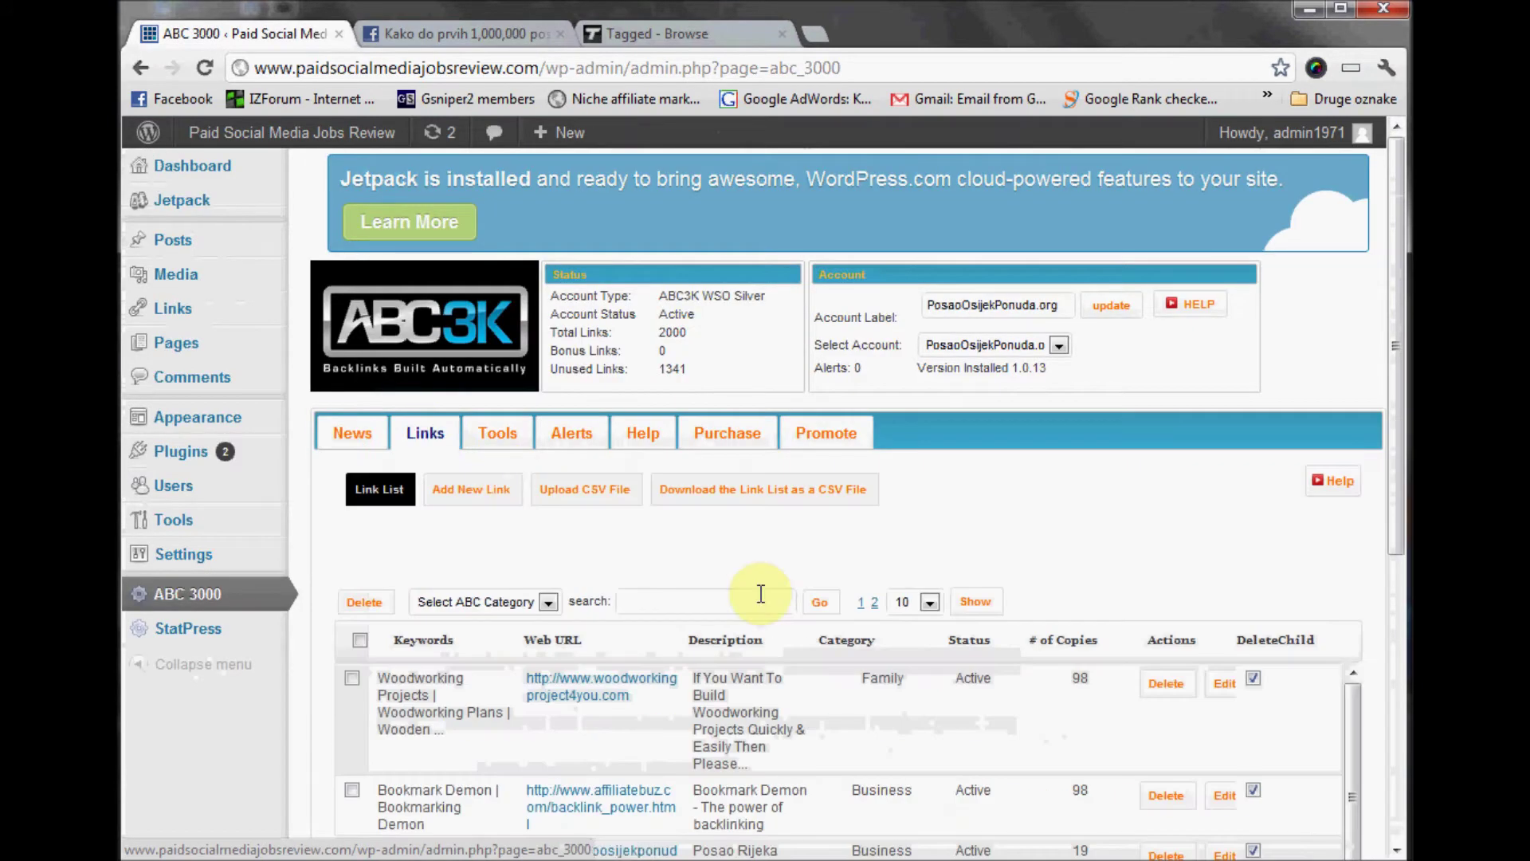
{"action": "scroll", "coordinate": [759, 610], "scroll_direction": "down", "scroll_amount": 10}
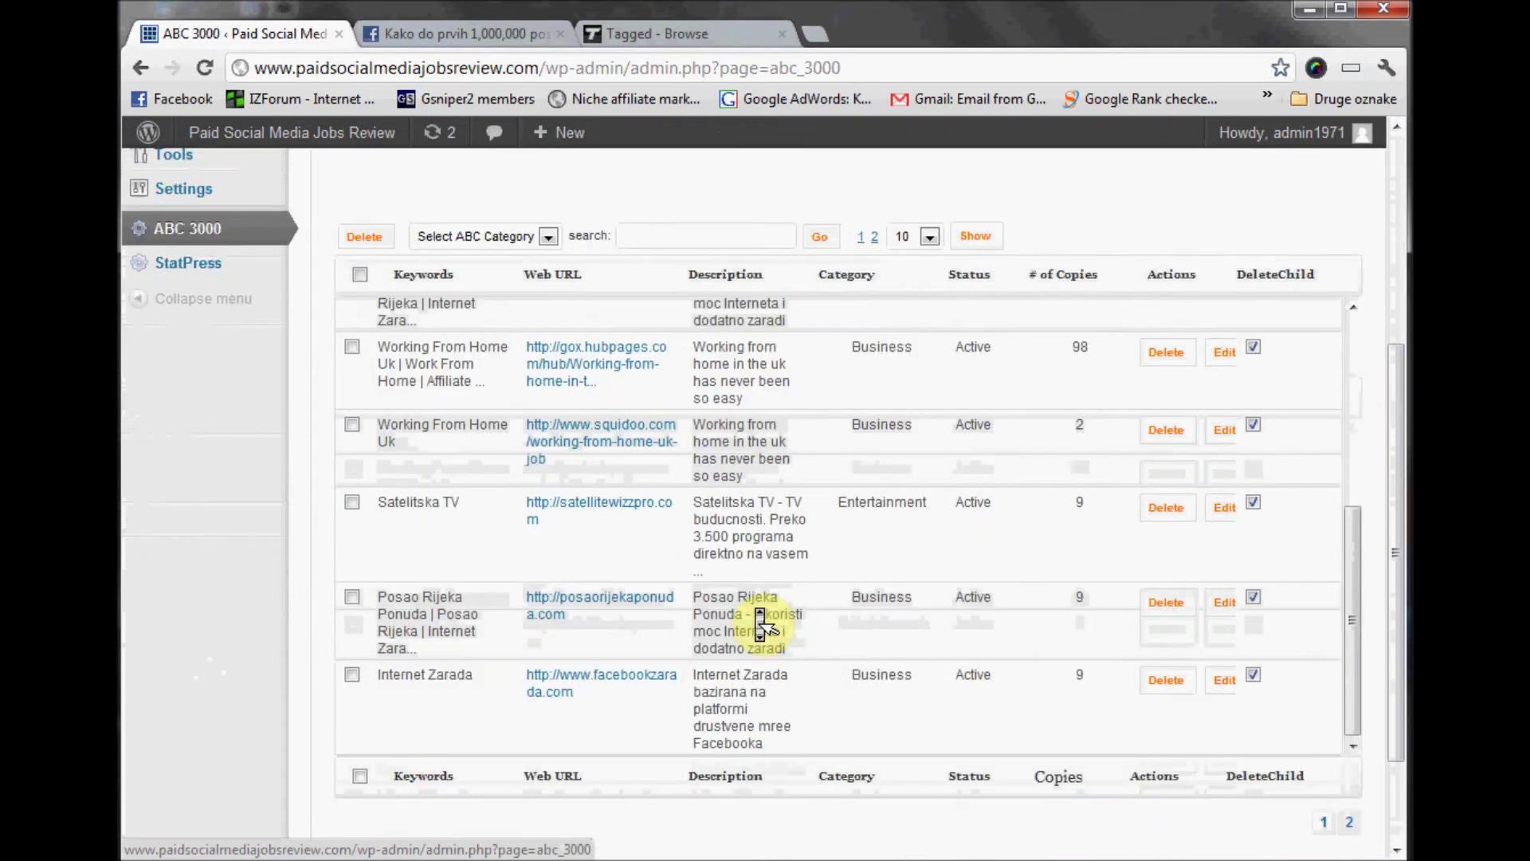
{"action": "scroll", "coordinate": [757, 614], "scroll_direction": "up", "scroll_amount": 10}
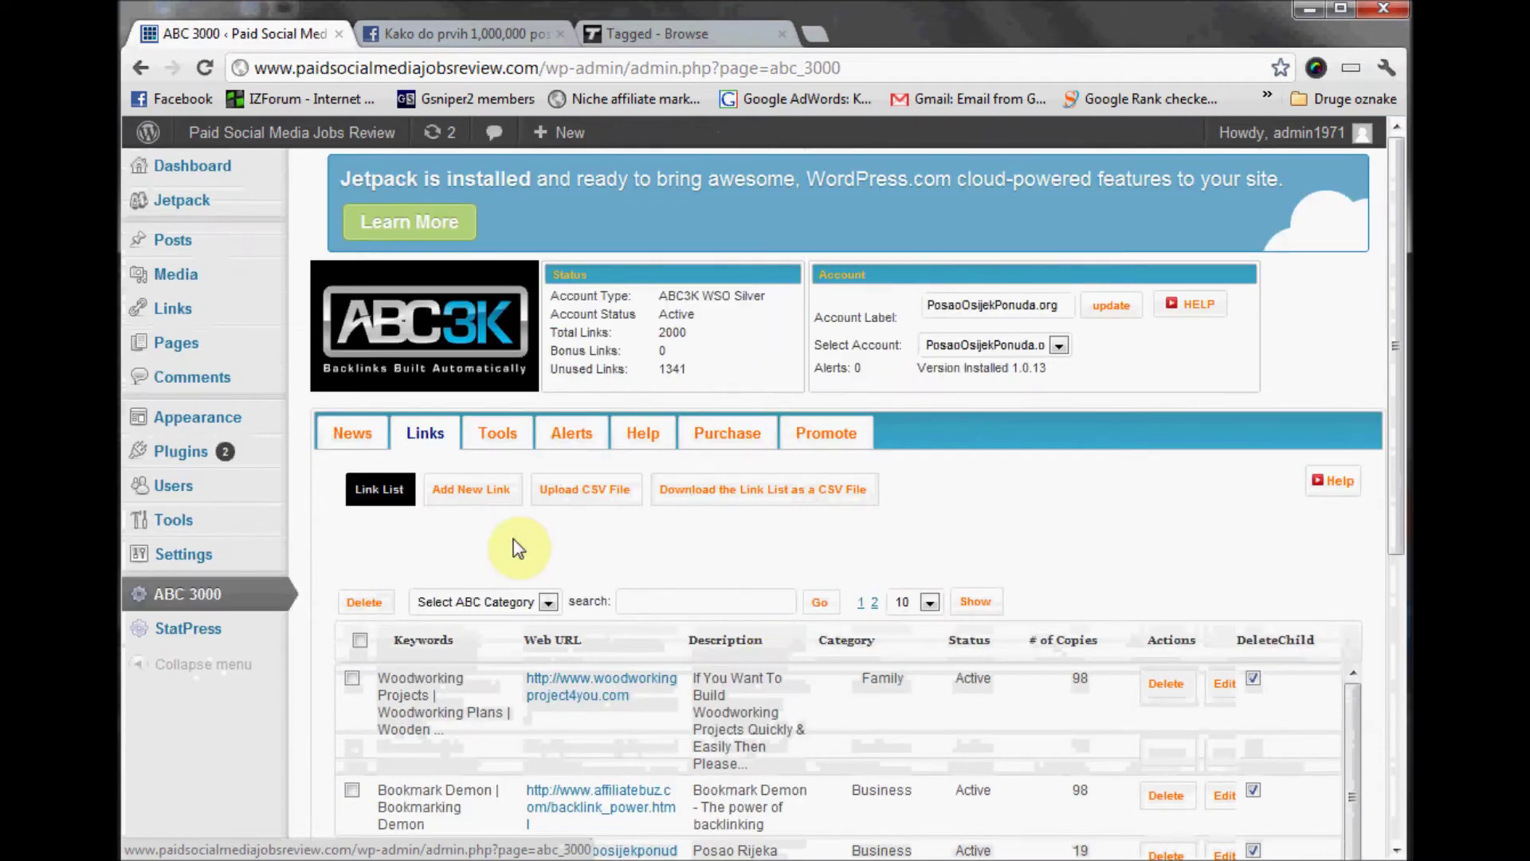
Inspect the category choices in the ABC 3000 form for adding a new link and briefly play its help video.
{"action": "left_click", "coordinate": [470, 489]}
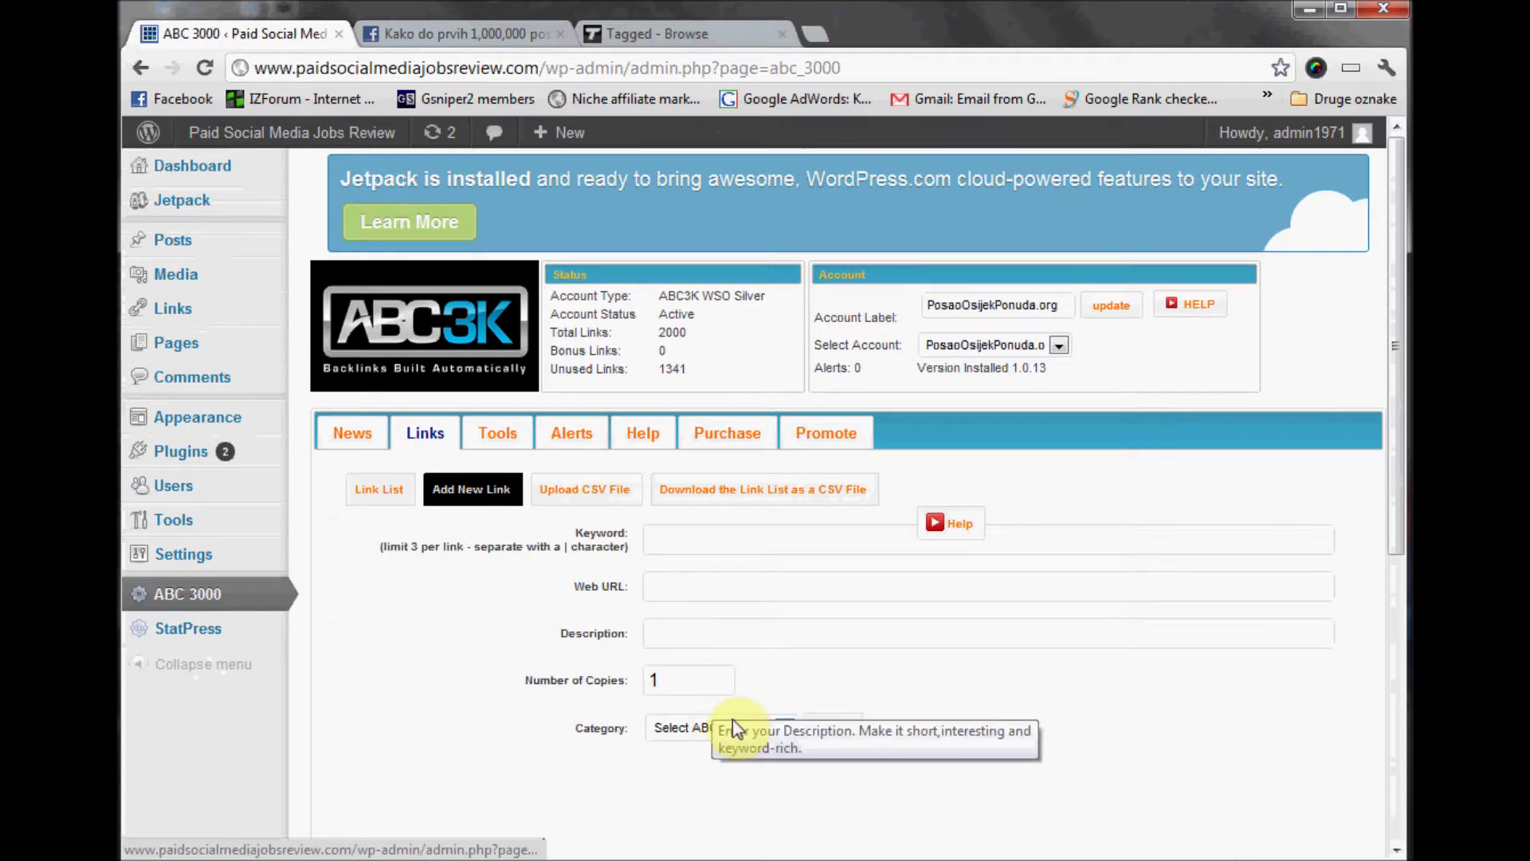
{"action": "left_click", "coordinate": [785, 729]}
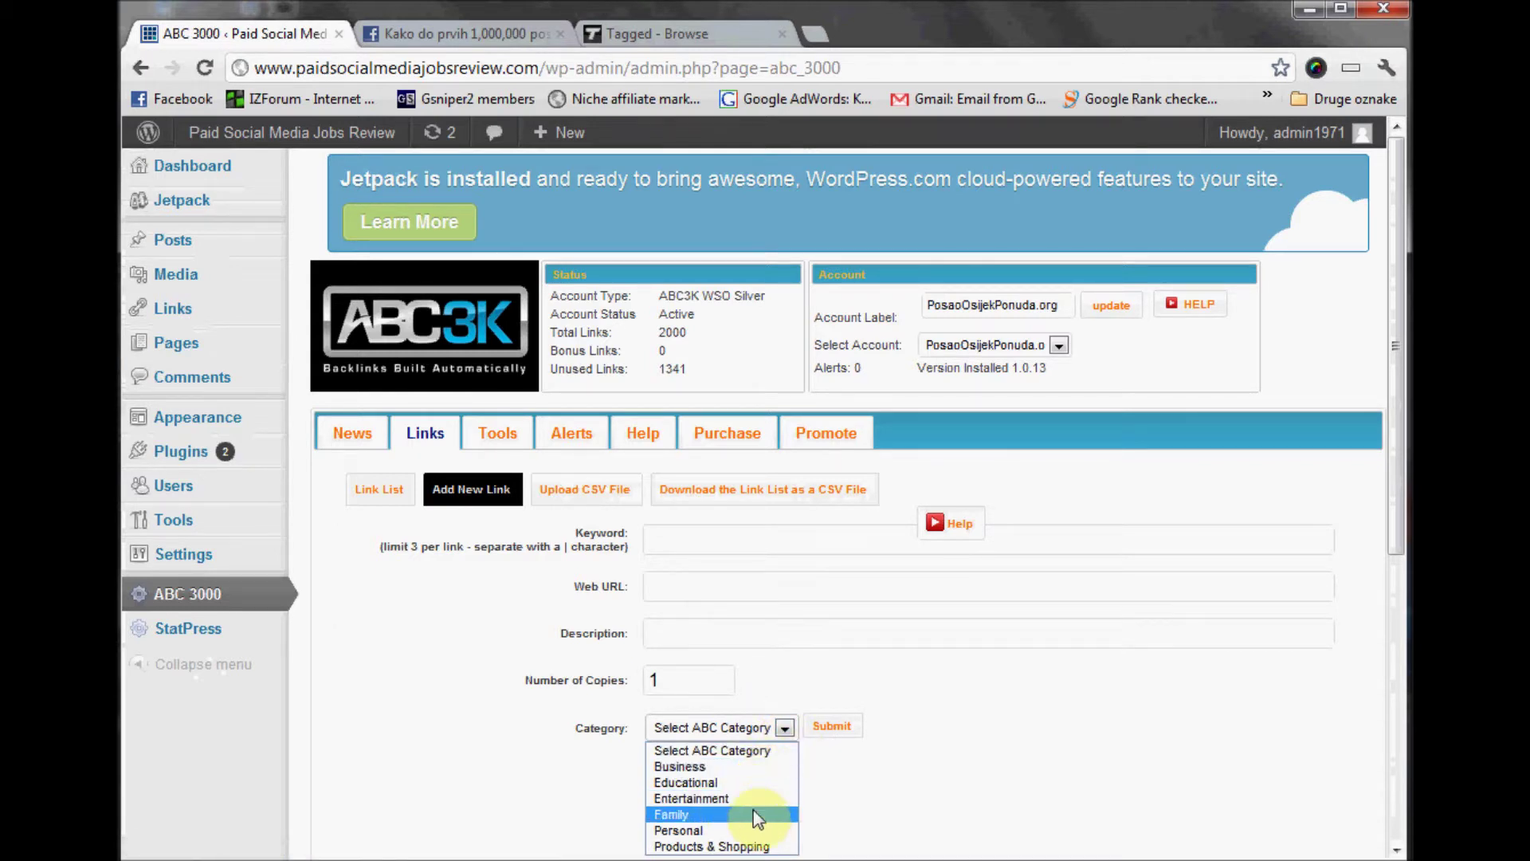
{"action": "left_click", "coordinate": [947, 526]}
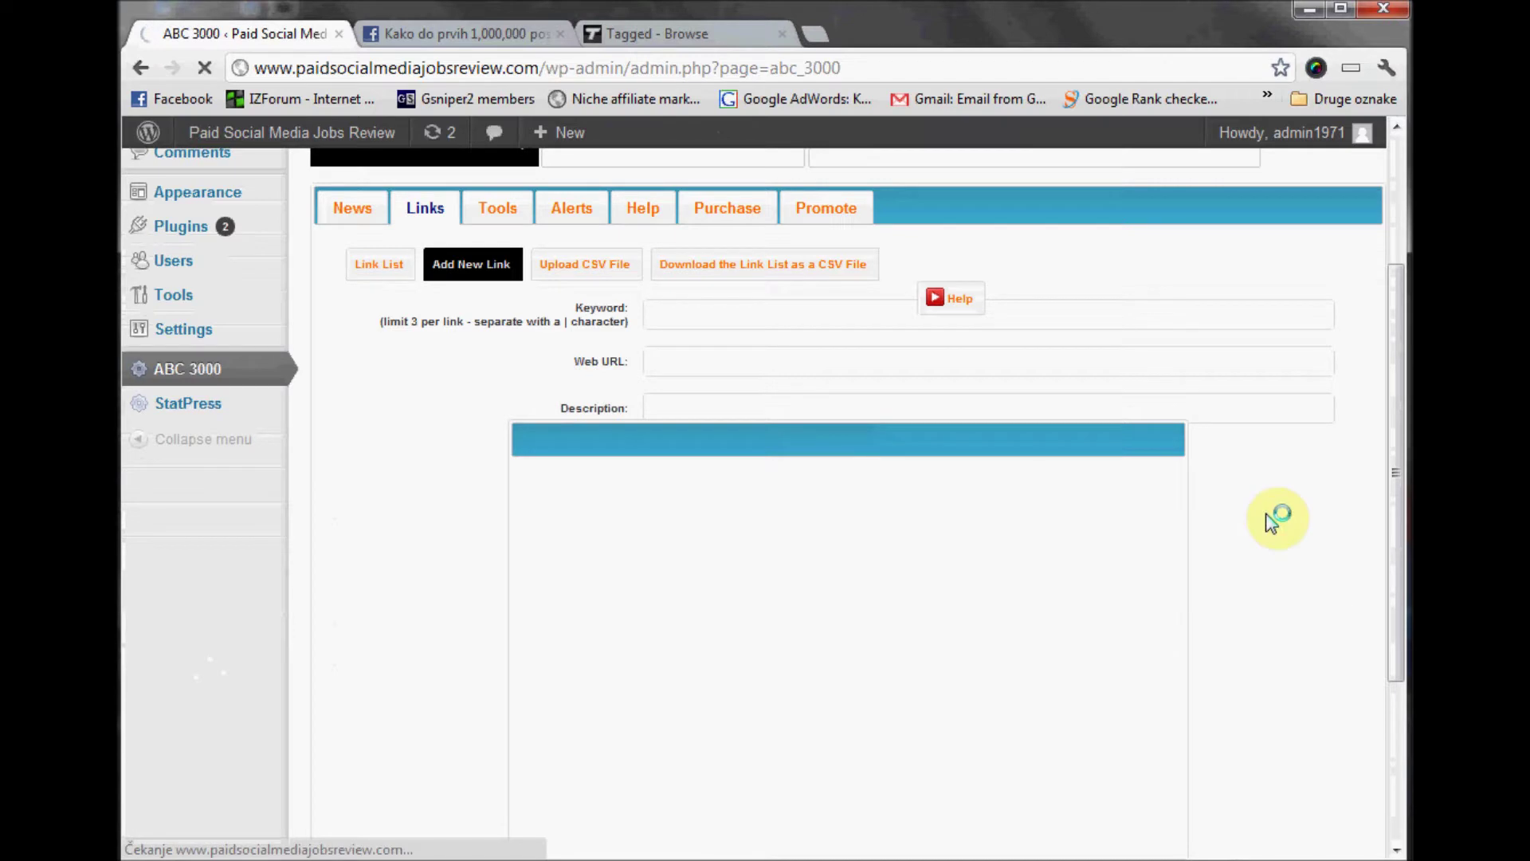
{"action": "left_click_drag", "start_coordinate": [1400, 512], "coordinate": [1393, 564]}
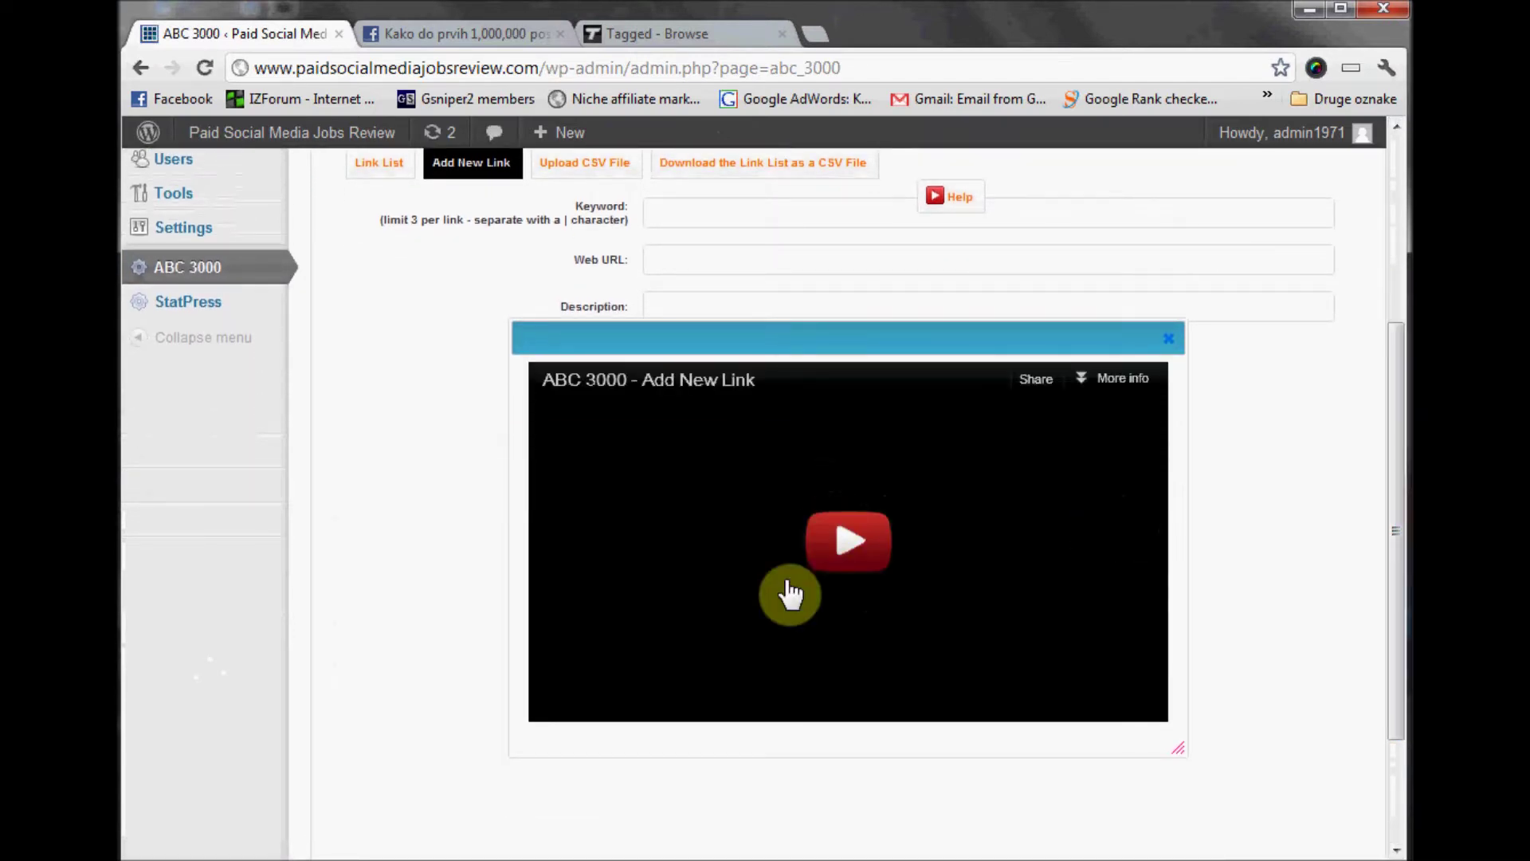
{"action": "left_click", "coordinate": [792, 517]}
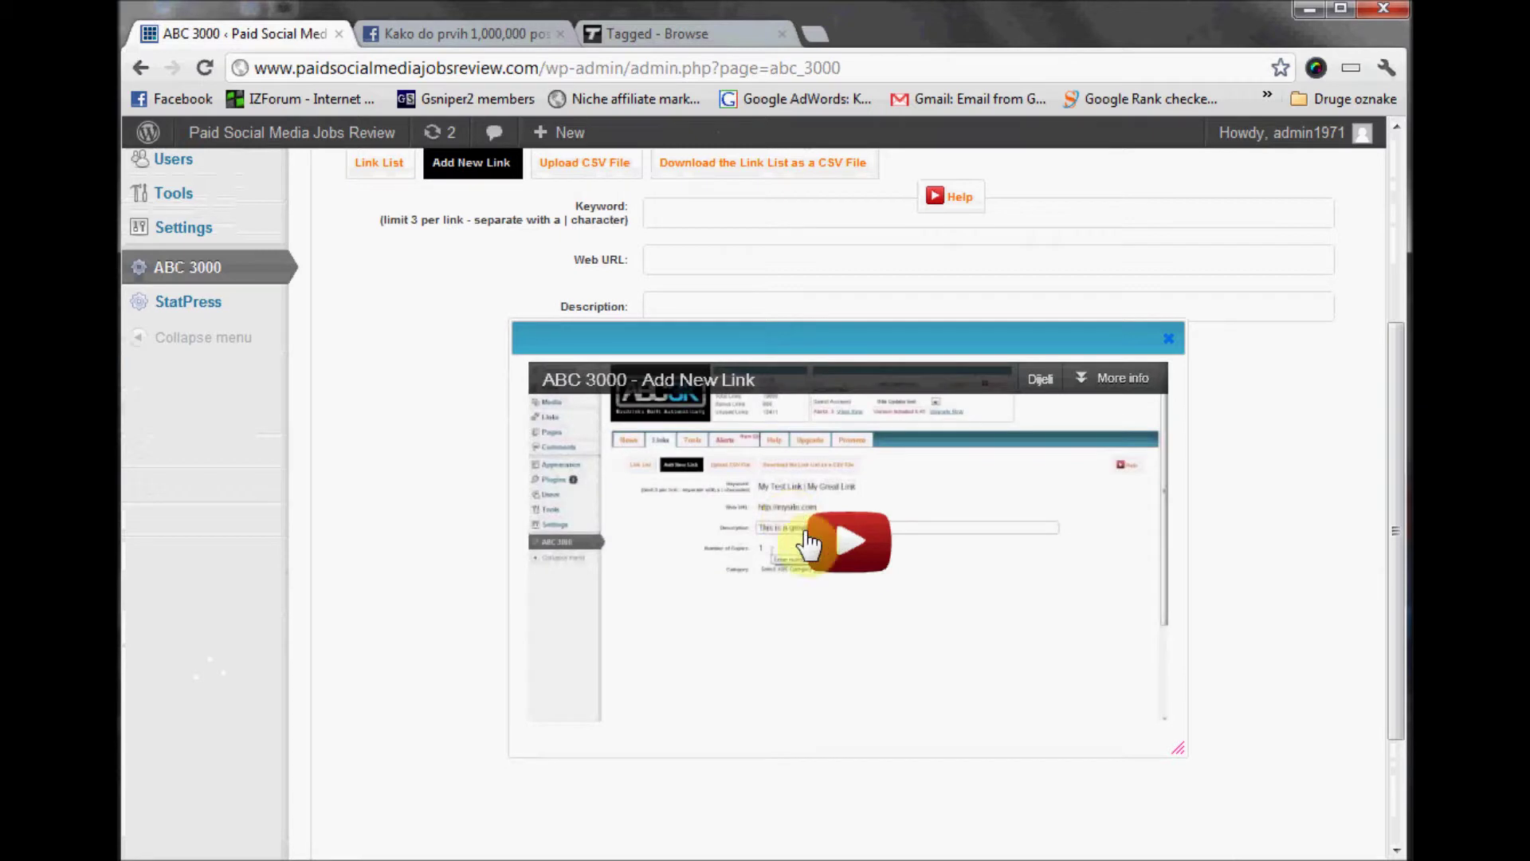
{"action": "left_click", "coordinate": [845, 546]}
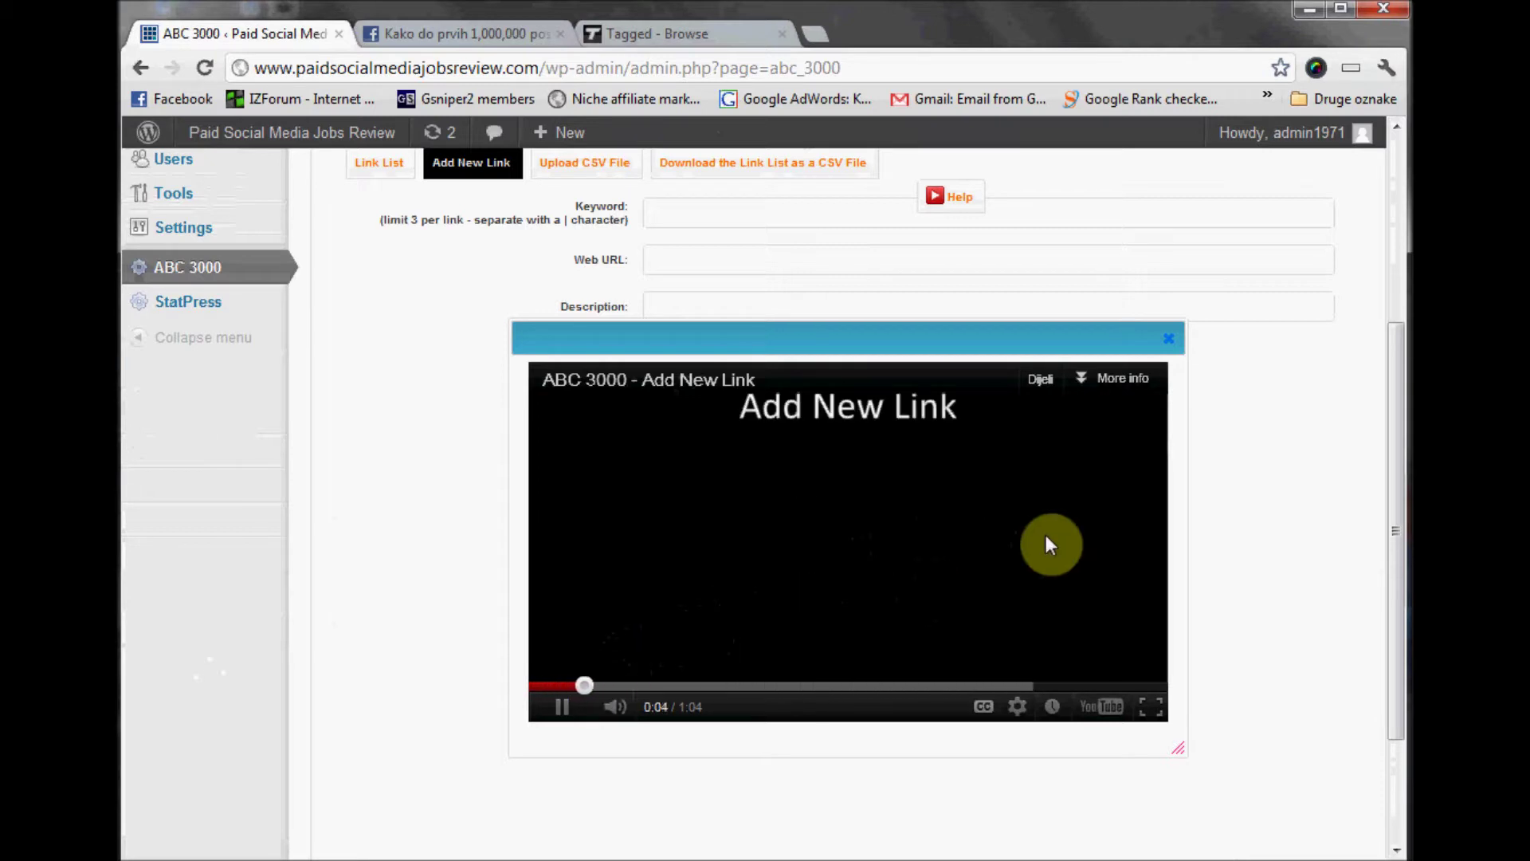
{"action": "left_click", "coordinate": [1169, 340]}
{"action": "scroll", "coordinate": [988, 395], "scroll_direction": "up", "scroll_amount": 4}
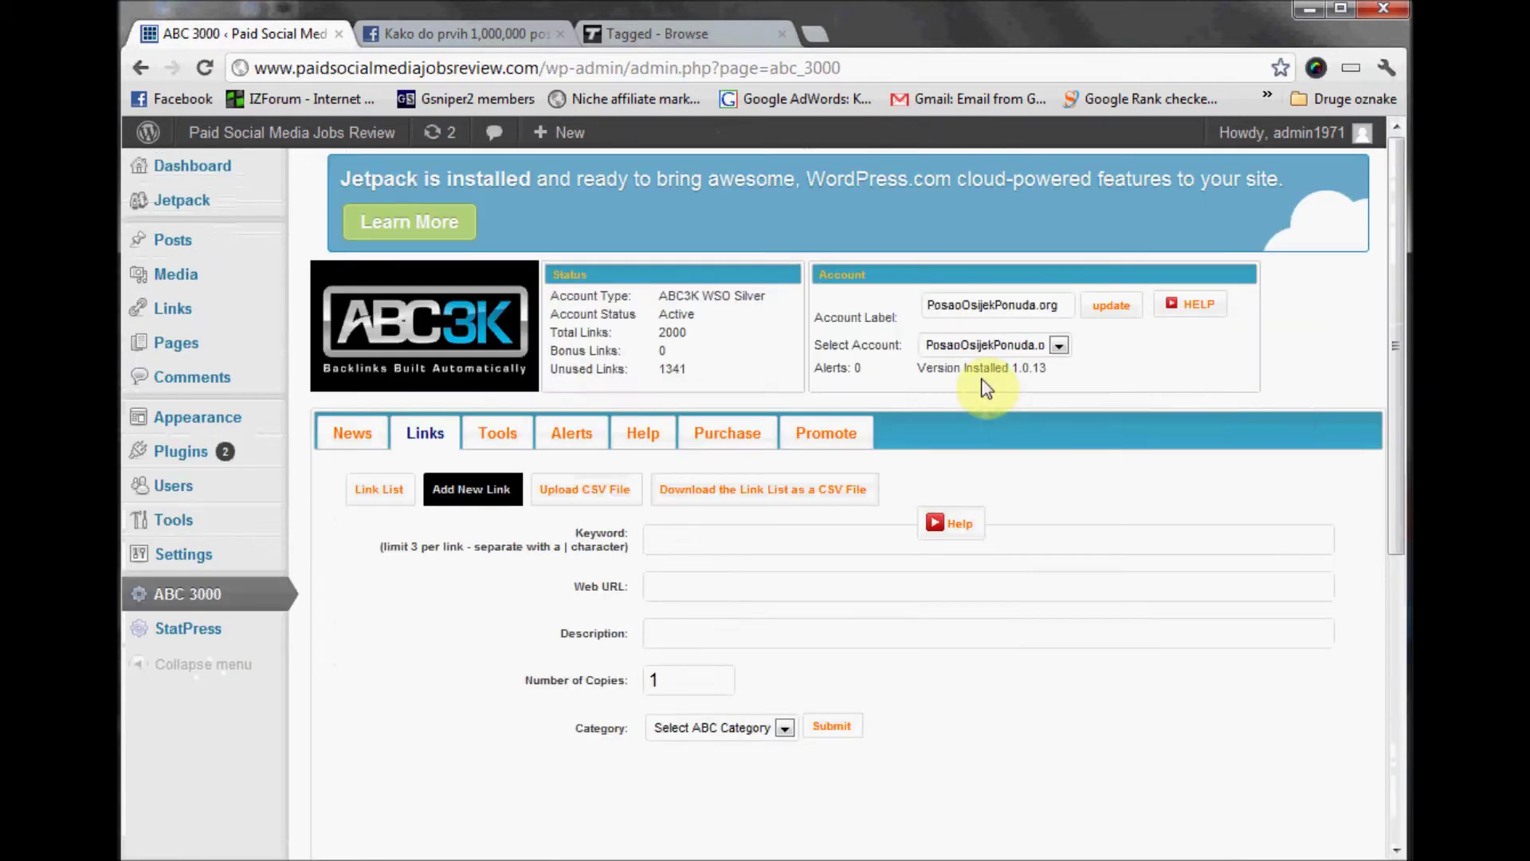
Open the setup of the Indexer tool and review its list of URLs.
{"action": "left_click", "coordinate": [495, 433]}
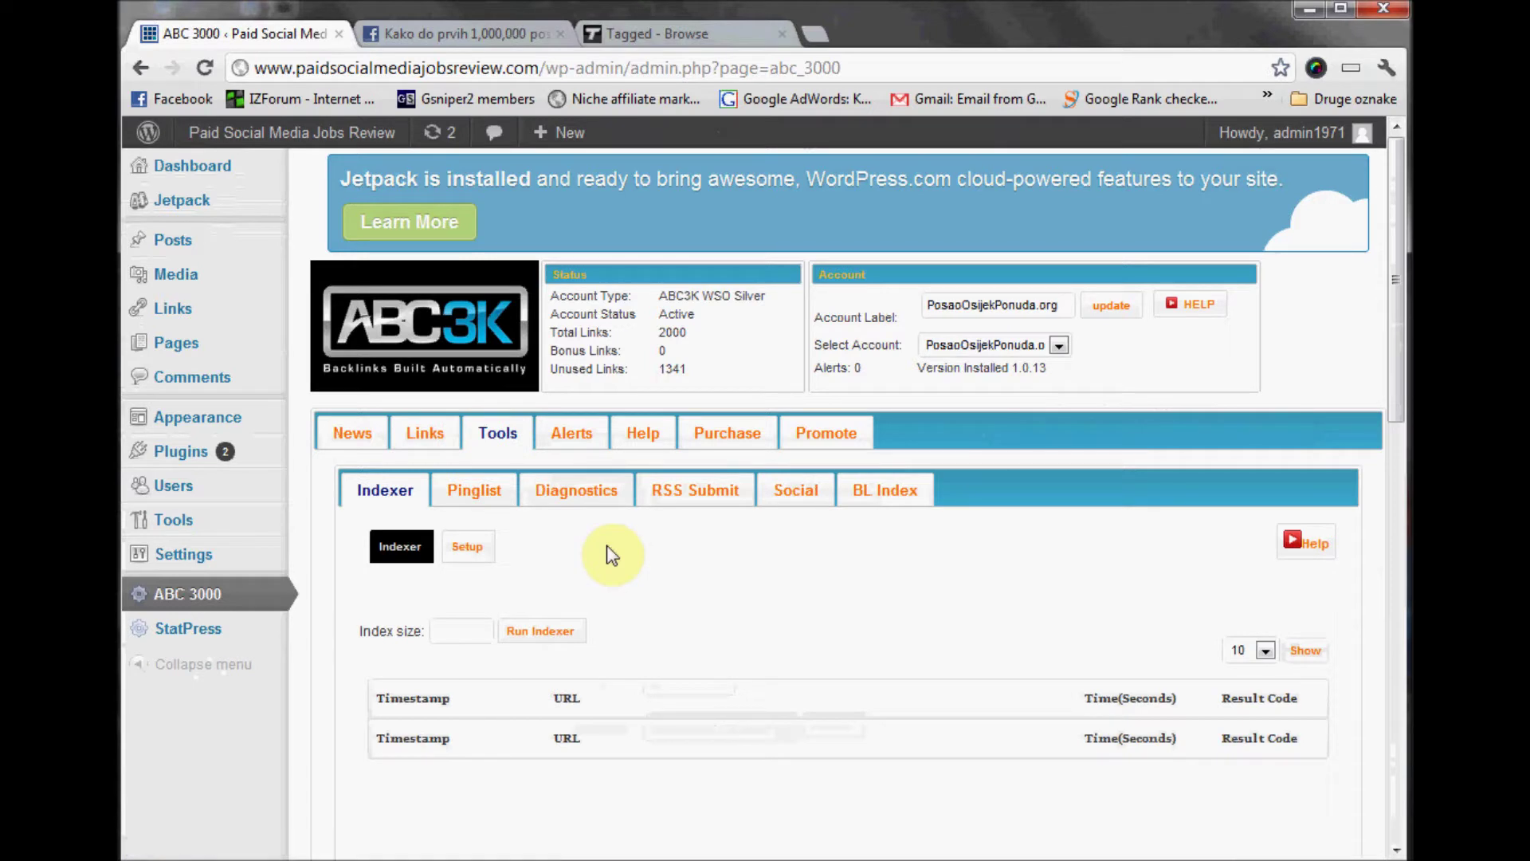
{"action": "left_click", "coordinate": [467, 546]}
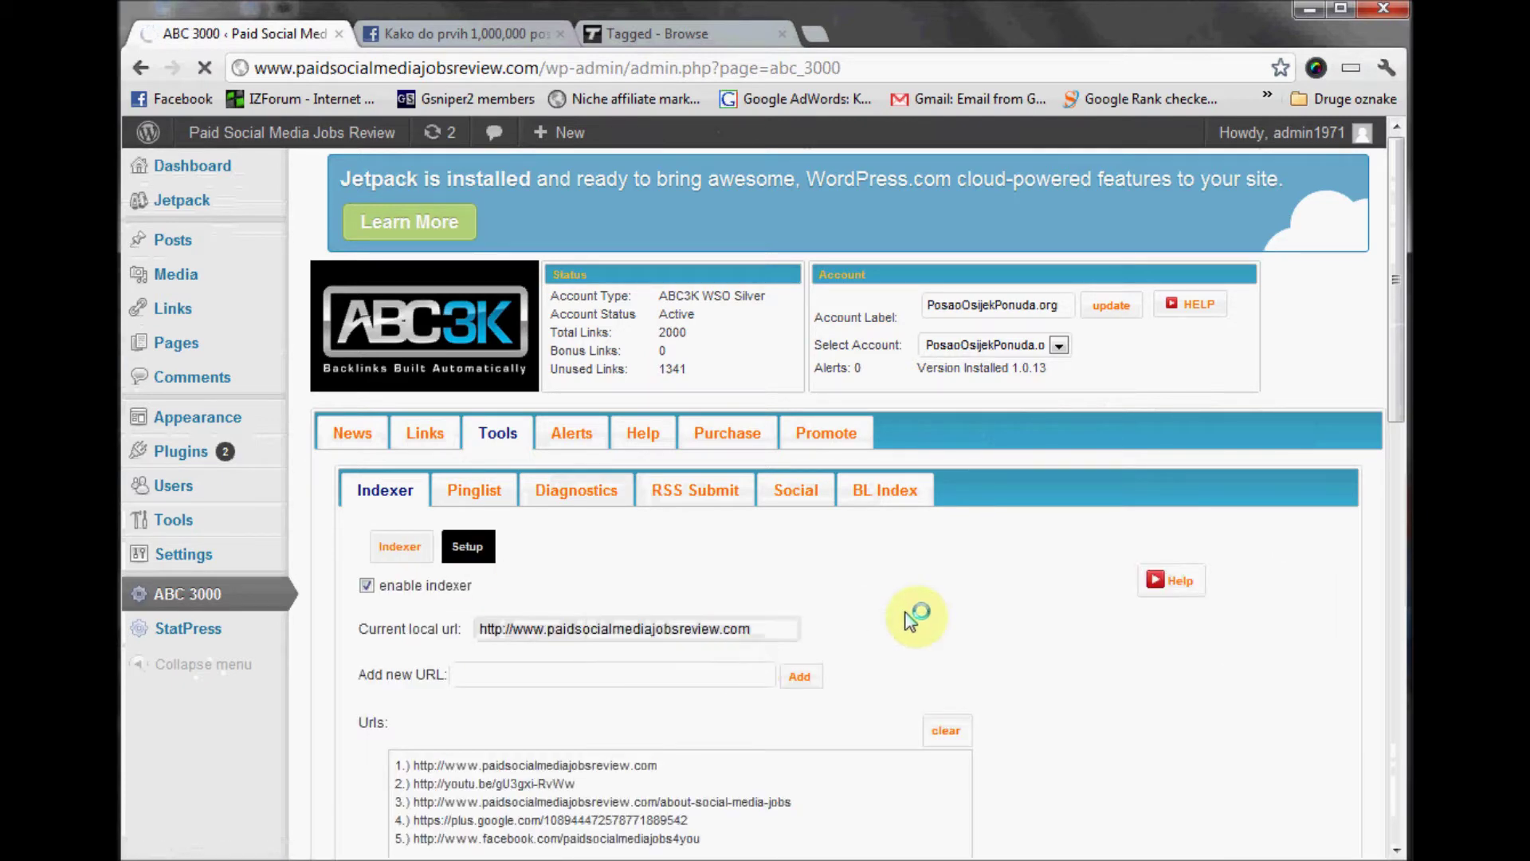
{"action": "scroll", "coordinate": [916, 617], "scroll_direction": "down", "scroll_amount": 2}
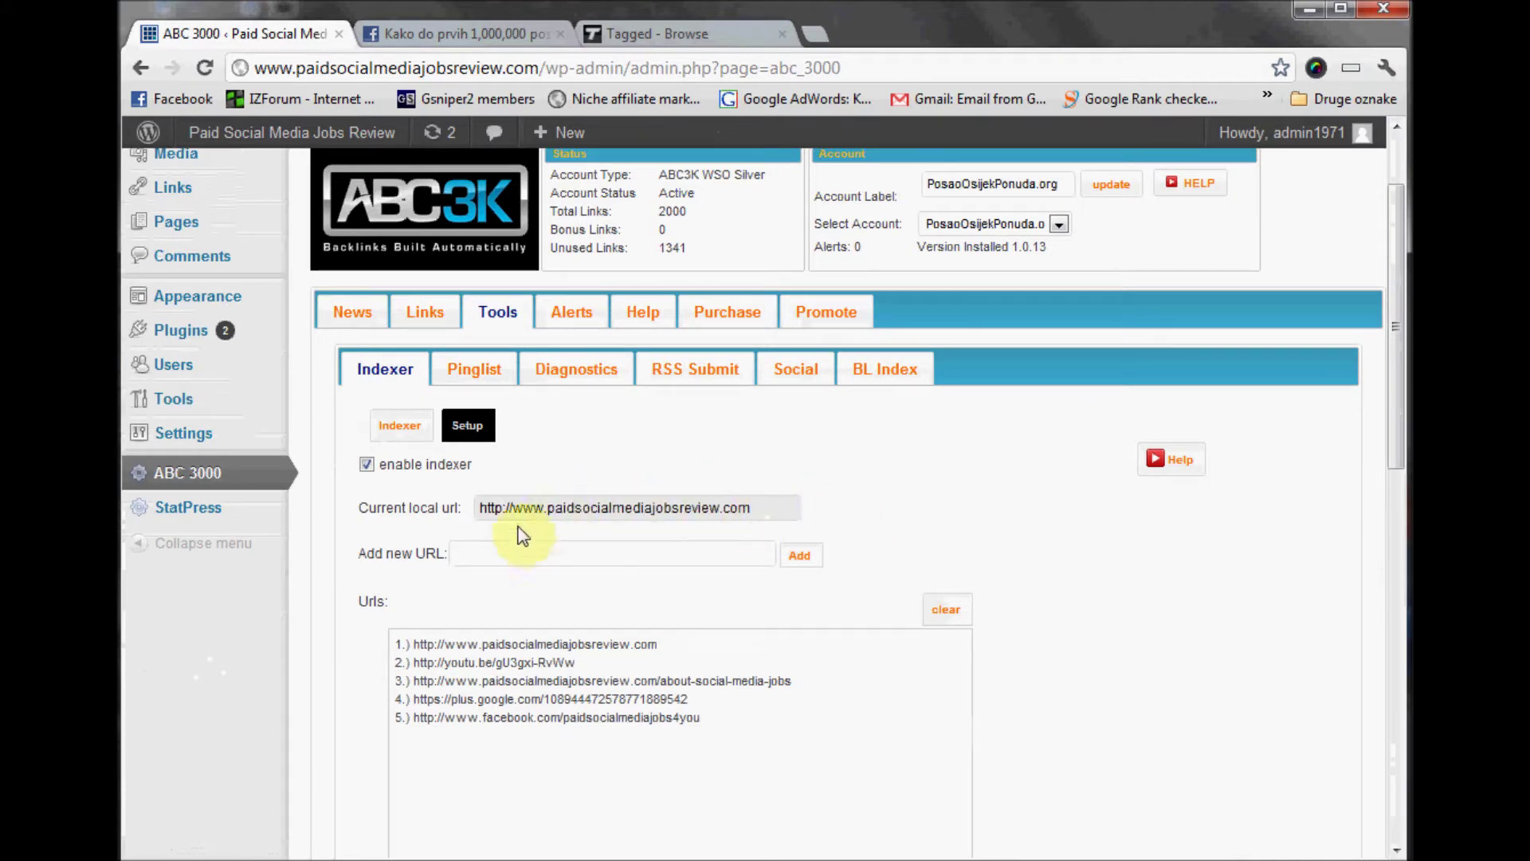
{"action": "left_click", "coordinate": [490, 554]}
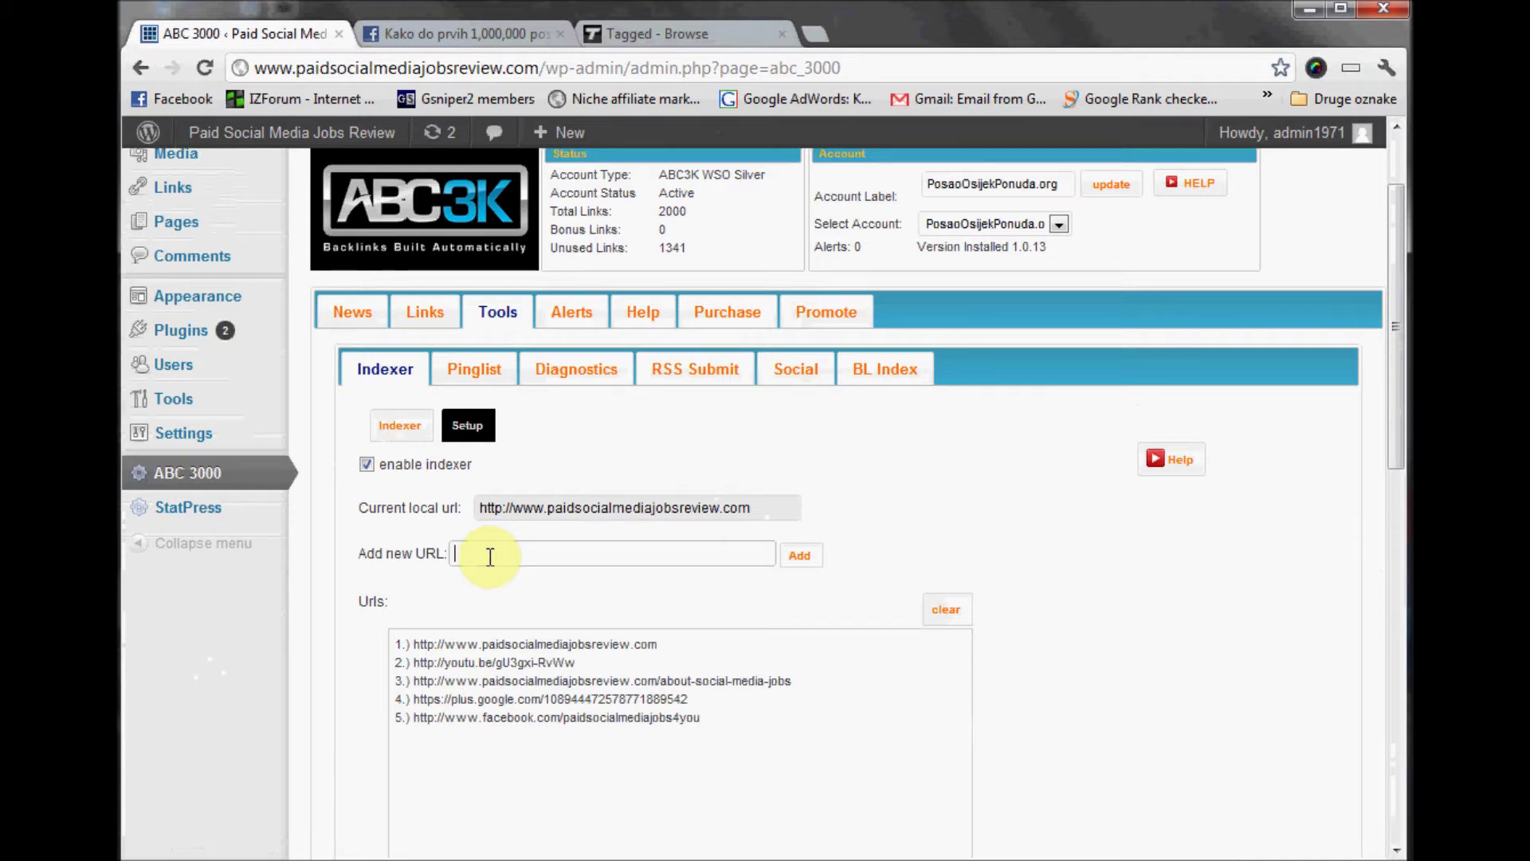
{"action": "left_click", "coordinate": [490, 556]}
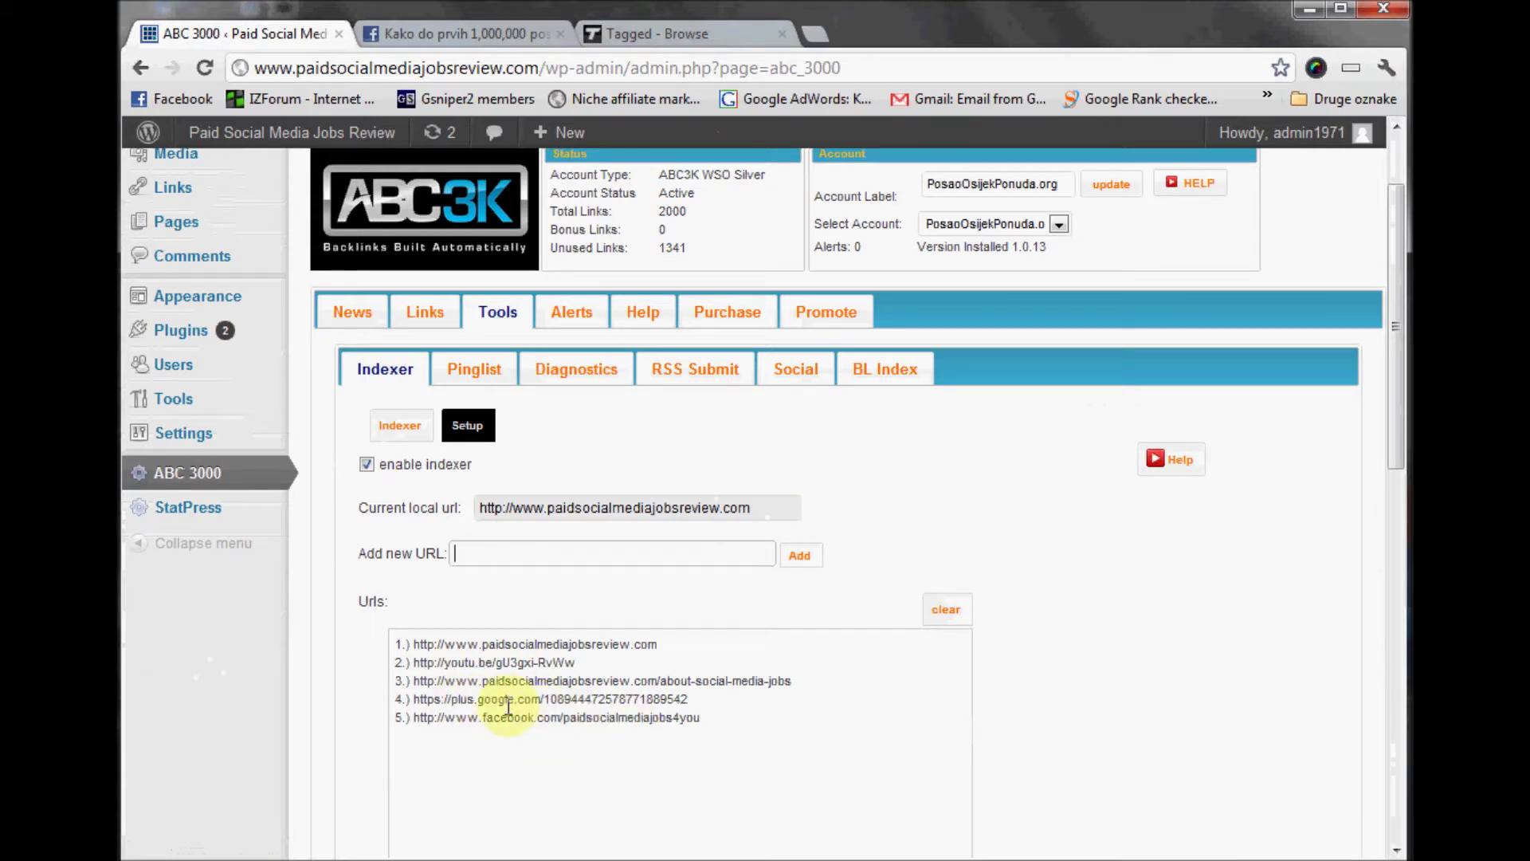
{"action": "left_click", "coordinate": [506, 562]}
{"action": "type", "text": "hasdfasjhkajkdfa"}
{"action": "key", "text": "BackSpace"}
{"action": "key", "text": "BackSpace"}
{"action": "key", "text": "BackSpace"}
{"action": "key", "text": "BackSpace"}
{"action": "key", "text": "BackSpace"}
{"action": "key", "text": "BackSpace"}
{"action": "key", "text": "BackSpace"}
{"action": "key", "text": "BackSpace"}
{"action": "key", "text": "BackSpace"}
{"action": "key", "text": "BackSpace"}
{"action": "key", "text": "BackSpace"}
{"action": "key", "text": "BackSpace"}
{"action": "key", "text": "BackSpace"}
{"action": "key", "text": "BackSpace"}
{"action": "key", "text": "BackSpace"}
View the Pinglist tool and the PHP info table in Diagnostics.
{"action": "left_click", "coordinate": [482, 374]}
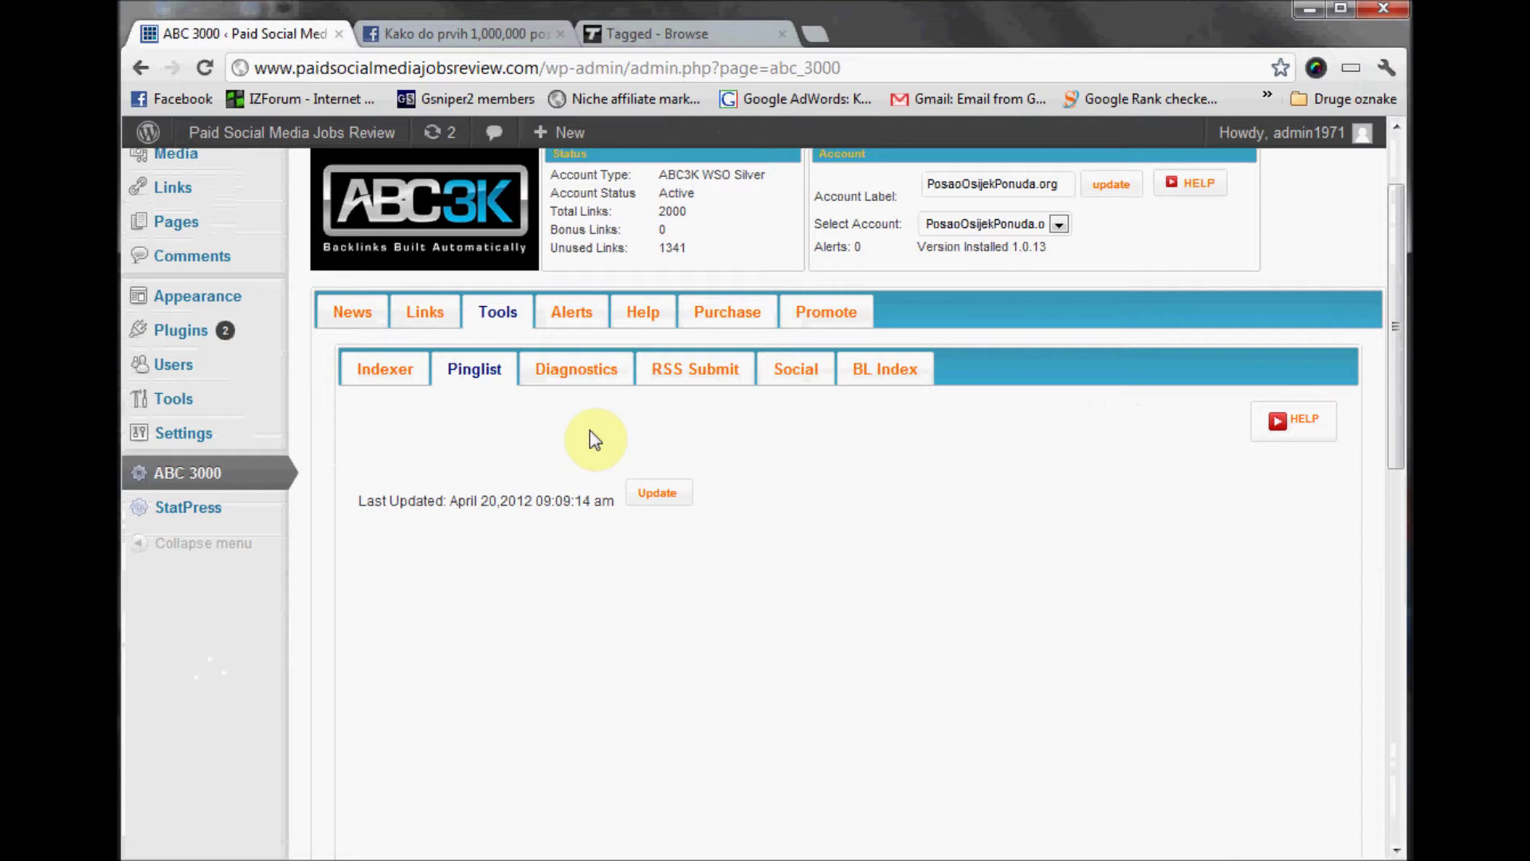
{"action": "left_click", "coordinate": [575, 373]}
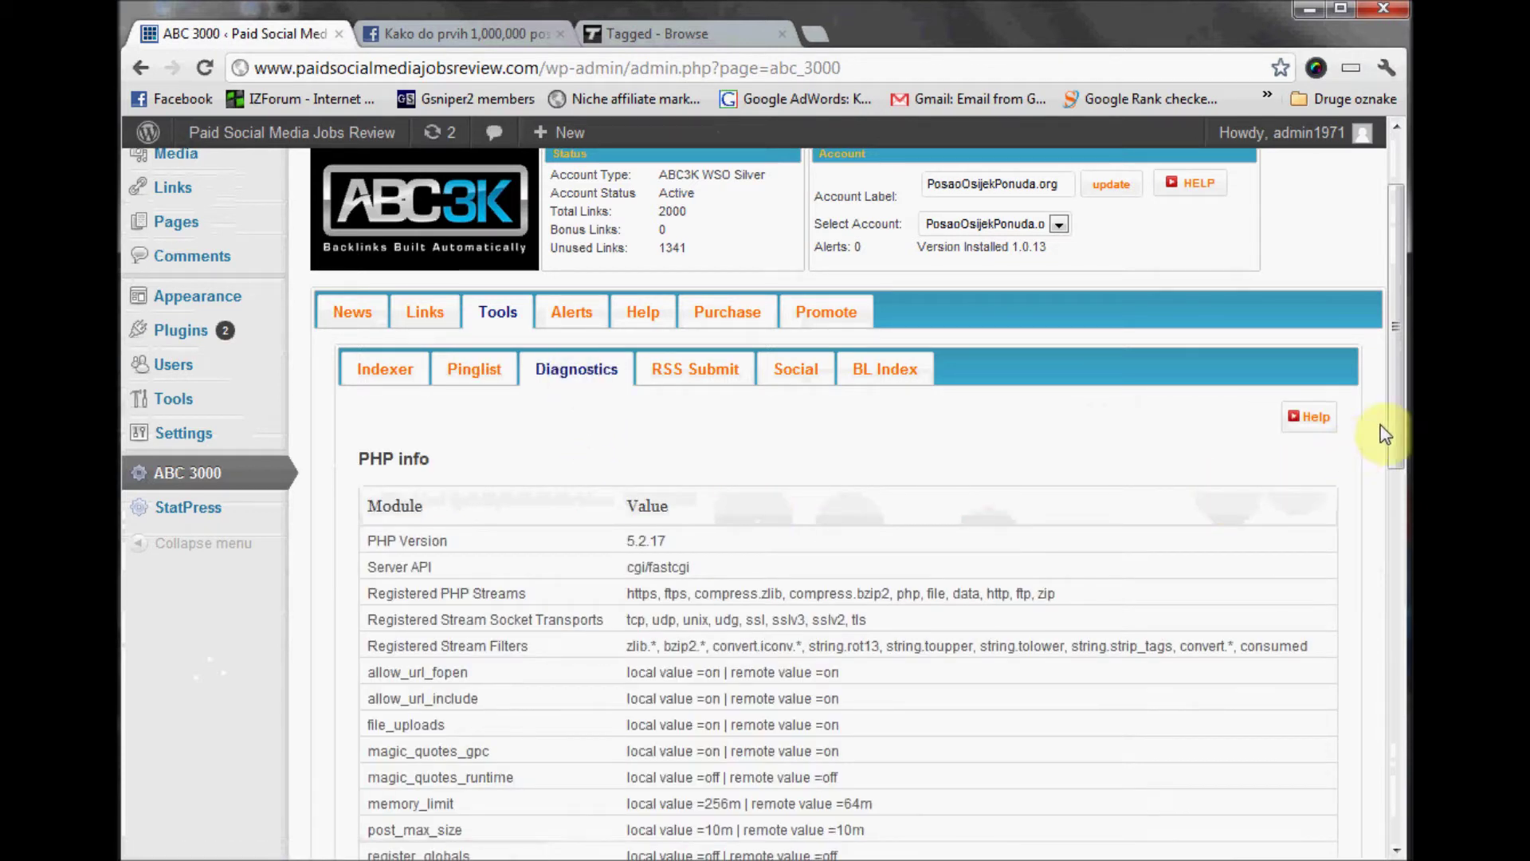
{"action": "left_click_drag", "start_coordinate": [1394, 422], "coordinate": [1400, 457]}
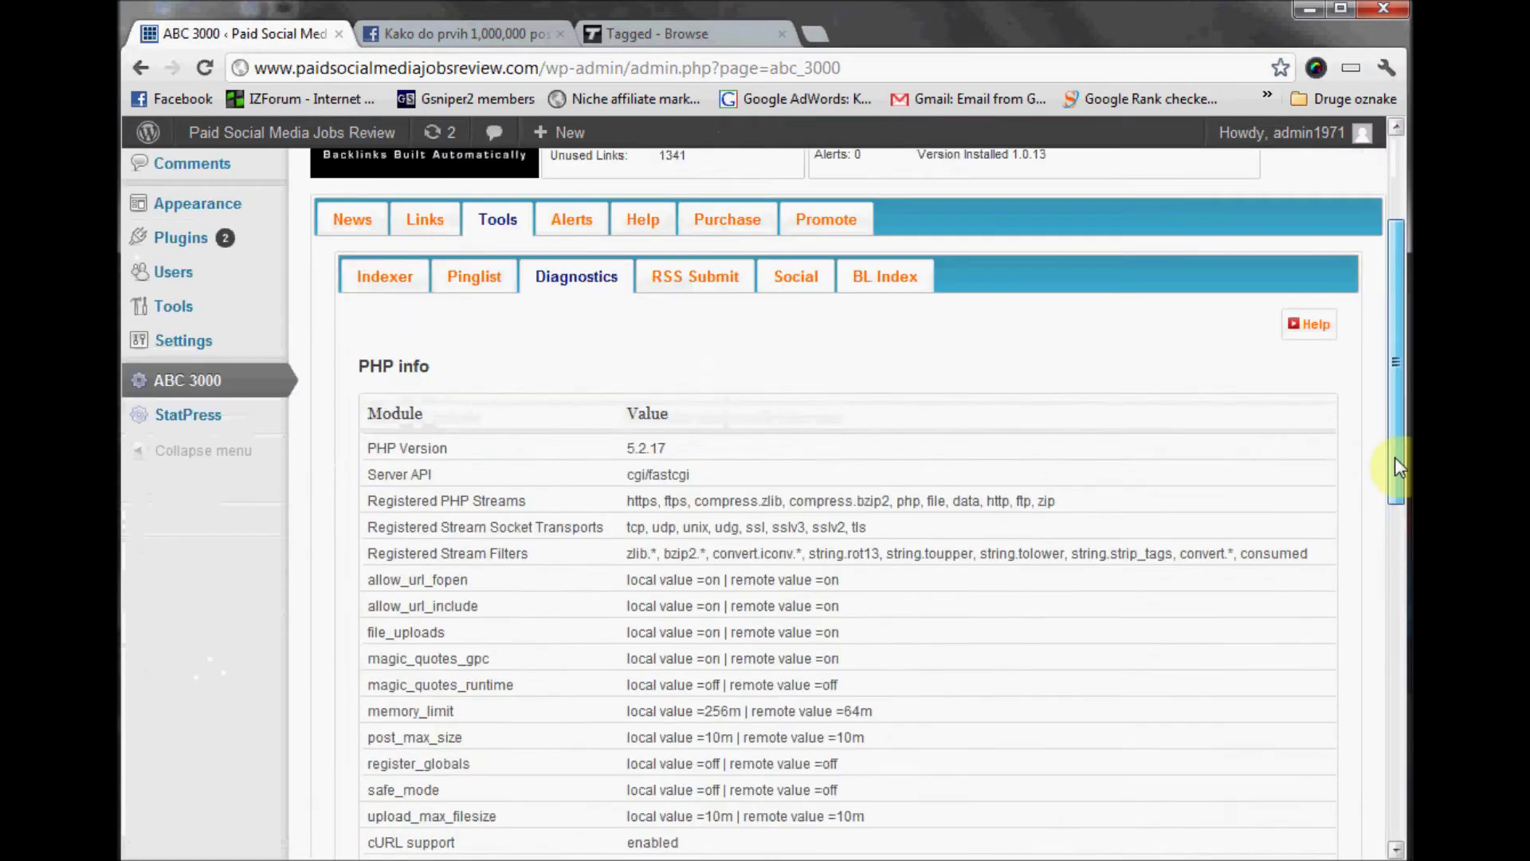
Review the RSS Submit tool's post status list, feed URL form and setup choices for which posts are included.
{"action": "left_click", "coordinate": [695, 279]}
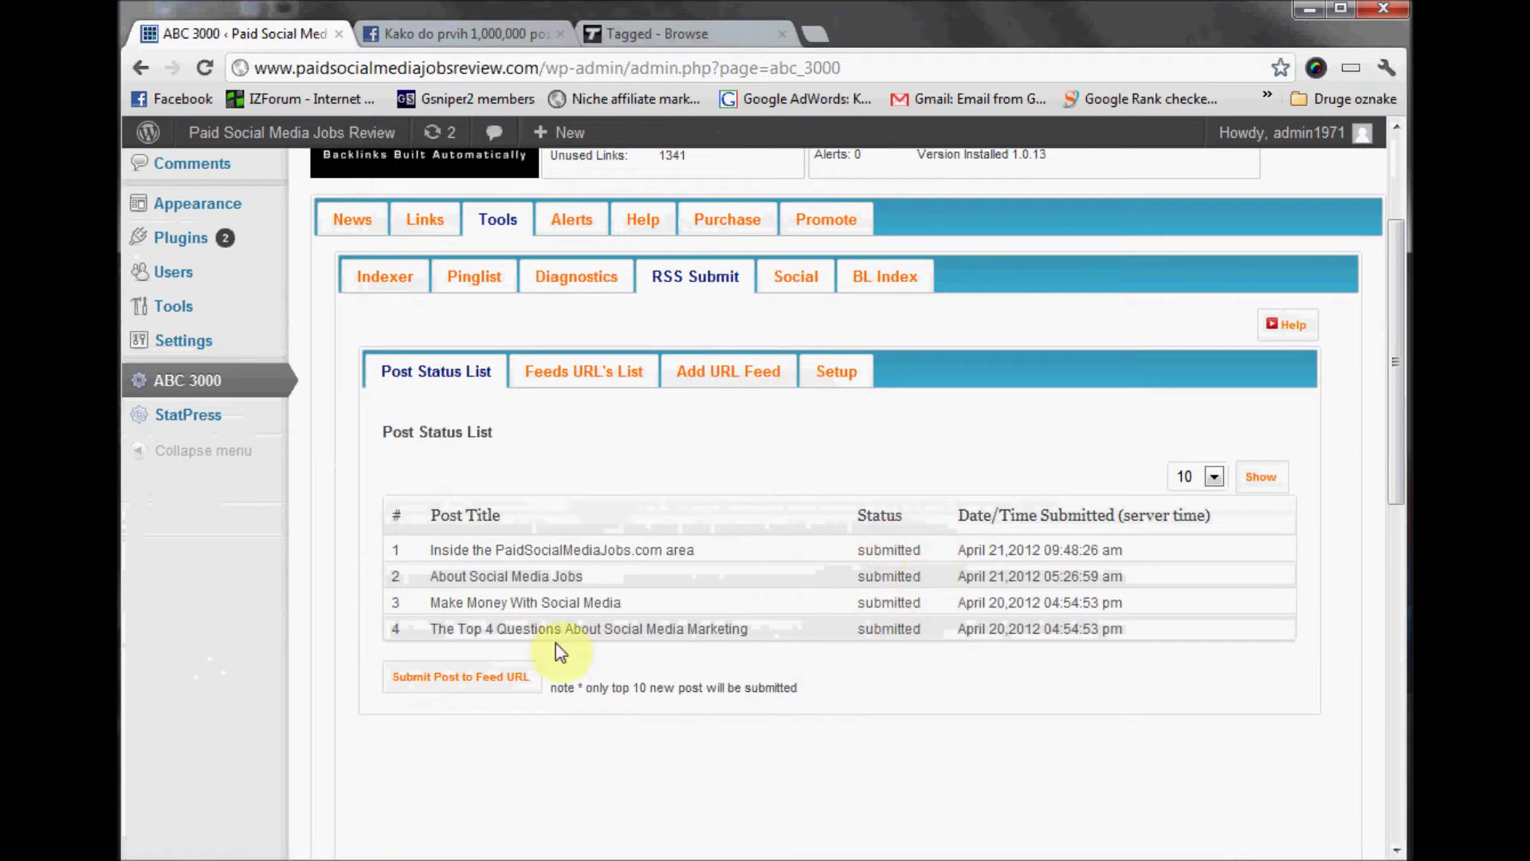
{"action": "left_click", "coordinate": [745, 381]}
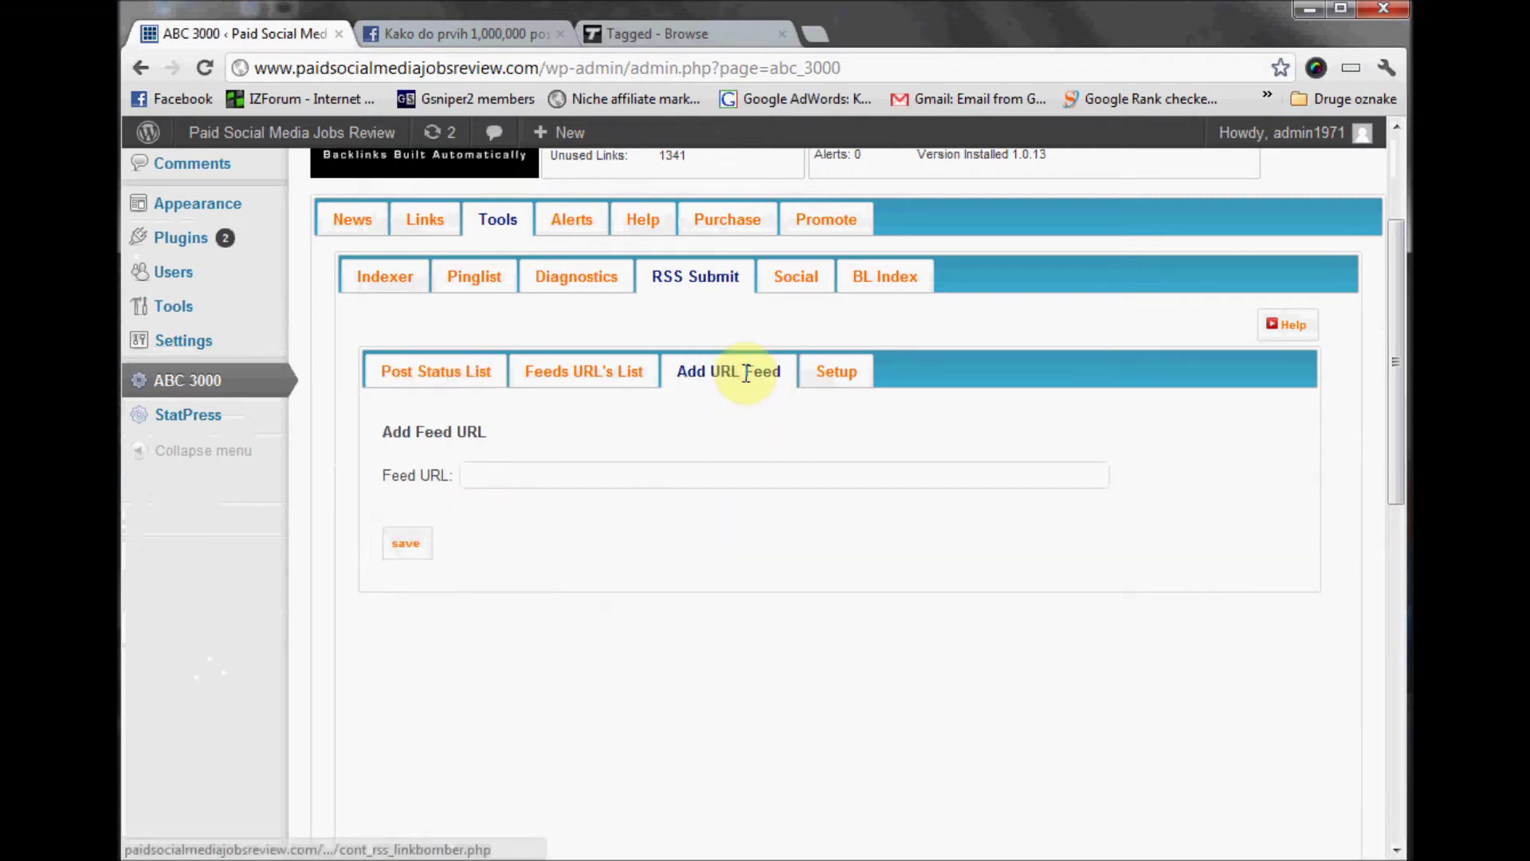
{"action": "left_click", "coordinate": [845, 371]}
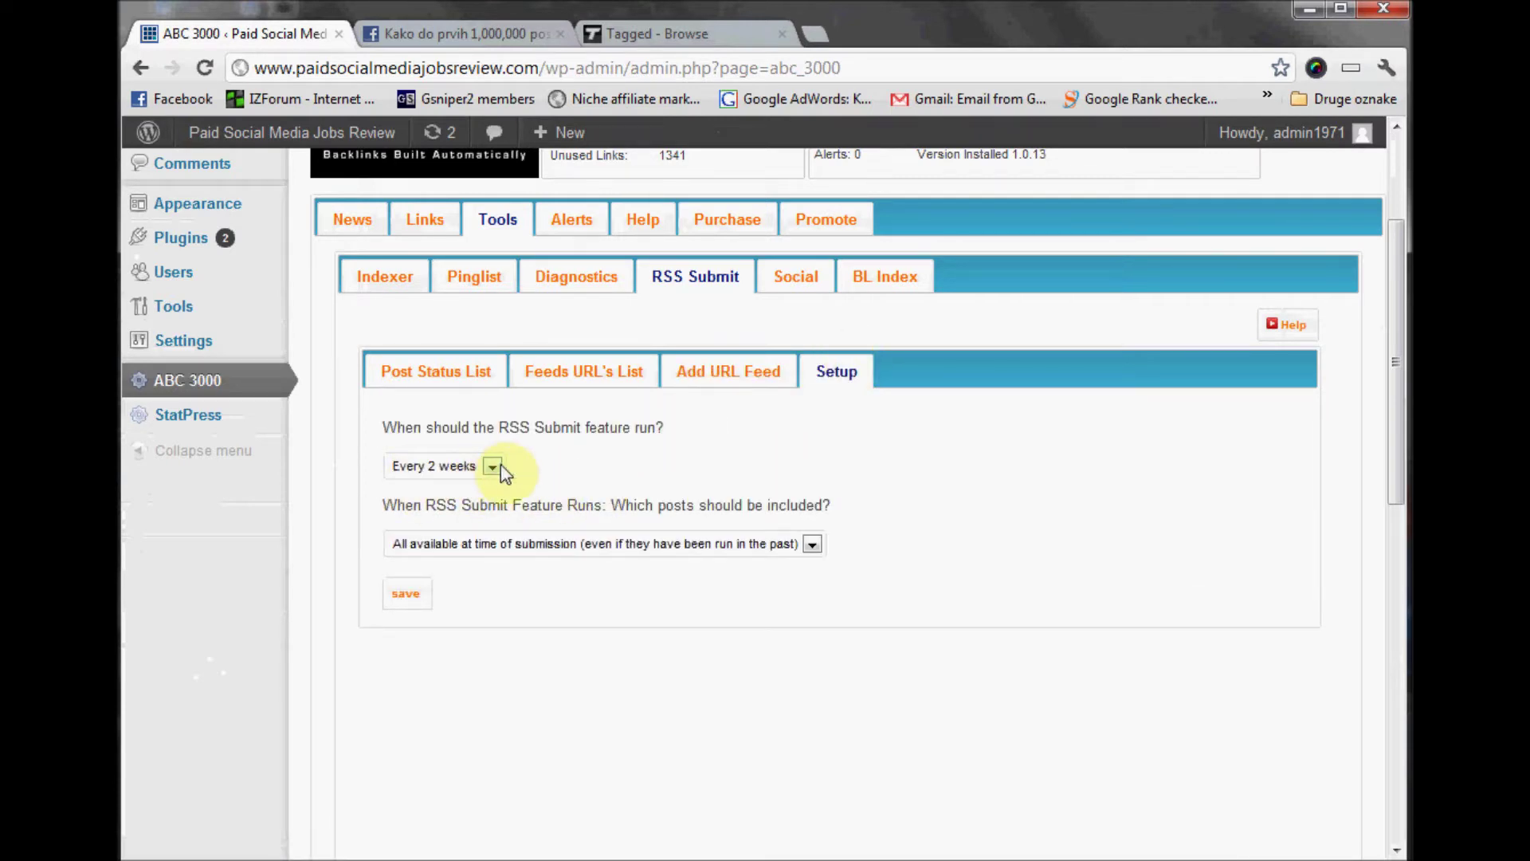
{"action": "left_click", "coordinate": [812, 545]}
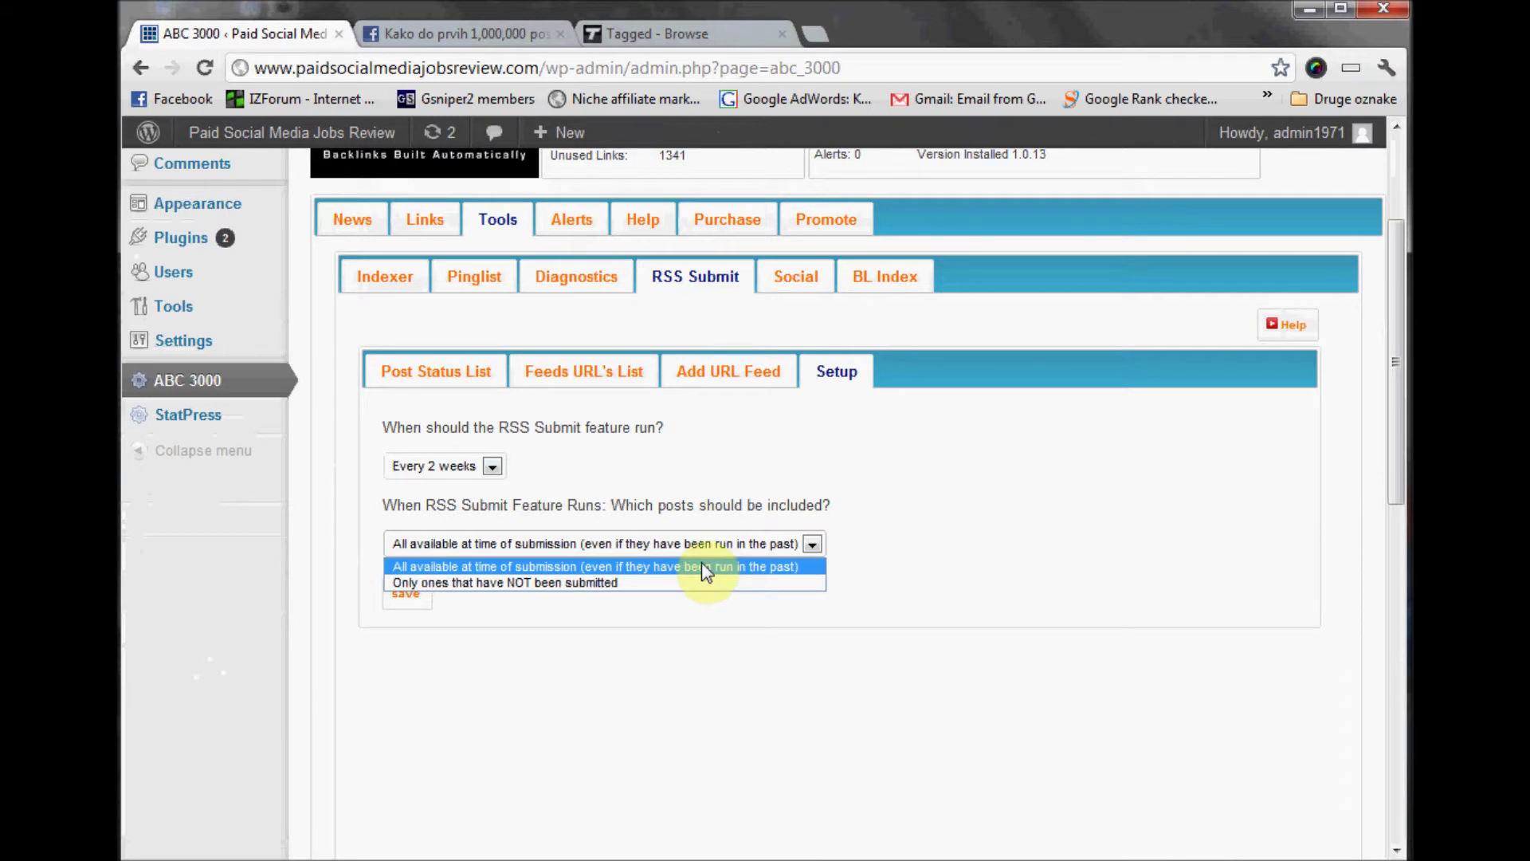
{"action": "left_click", "coordinate": [805, 563]}
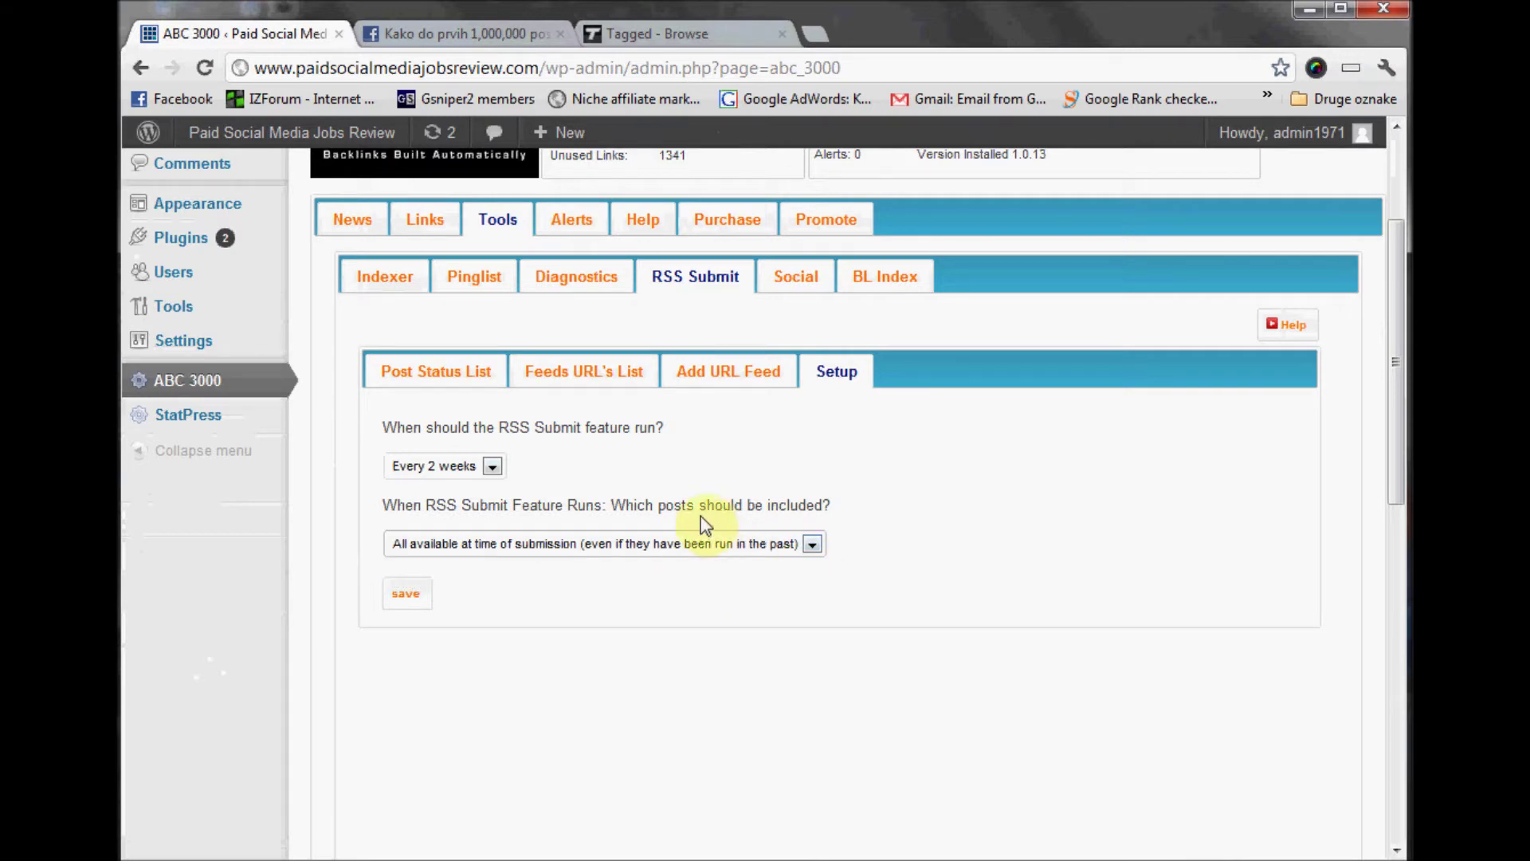
Open the BL Index tool and look through the list of submitted backlinks and their indexing status.
{"action": "left_click", "coordinate": [888, 270]}
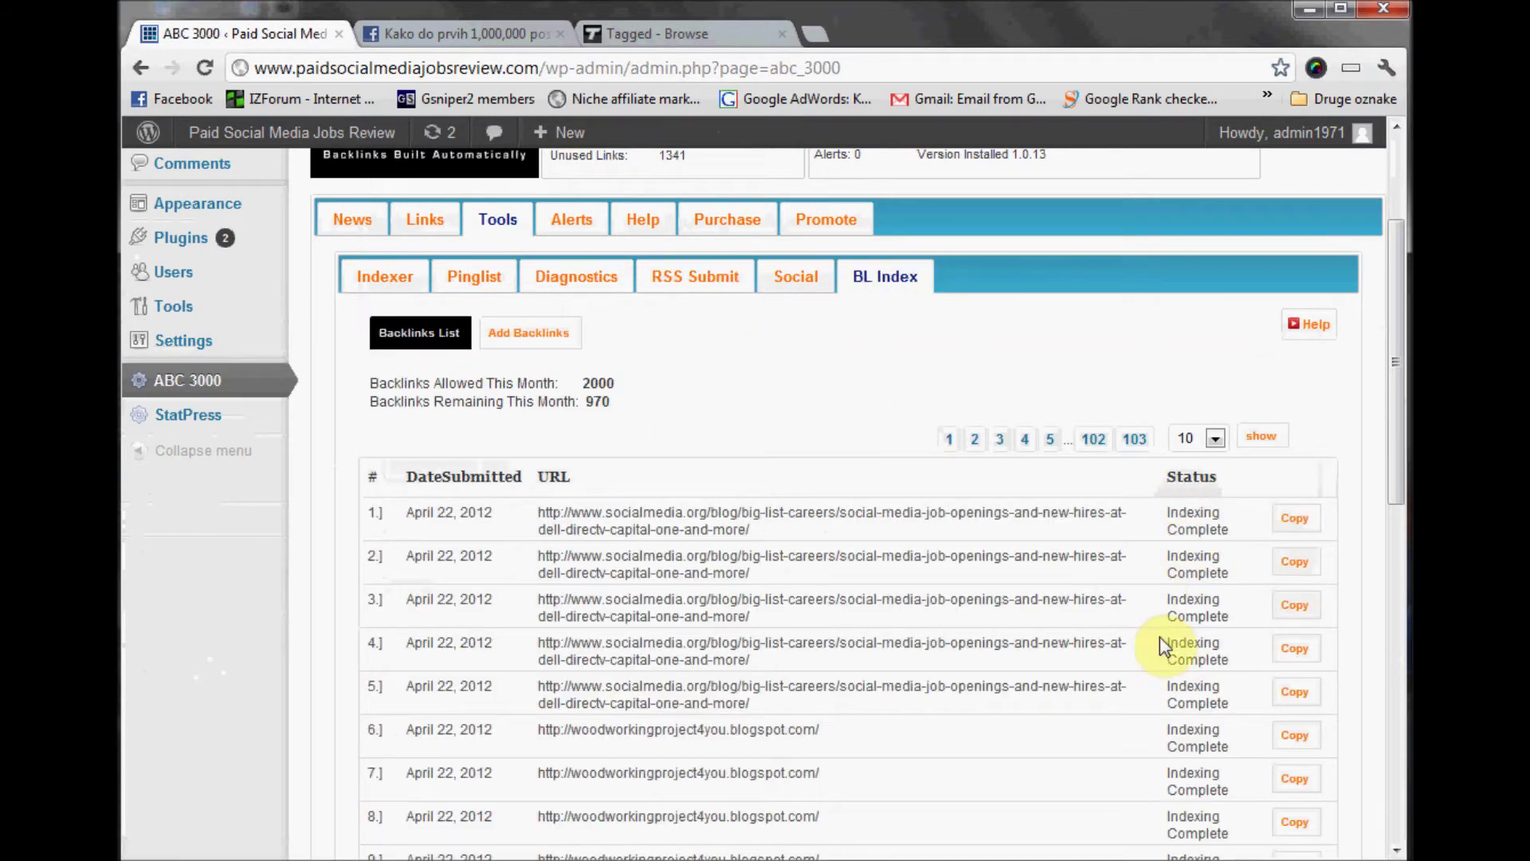
{"action": "scroll", "coordinate": [1160, 638], "scroll_direction": "down", "scroll_amount": 6}
{"action": "scroll", "coordinate": [1165, 652], "scroll_direction": "up", "scroll_amount": 9}
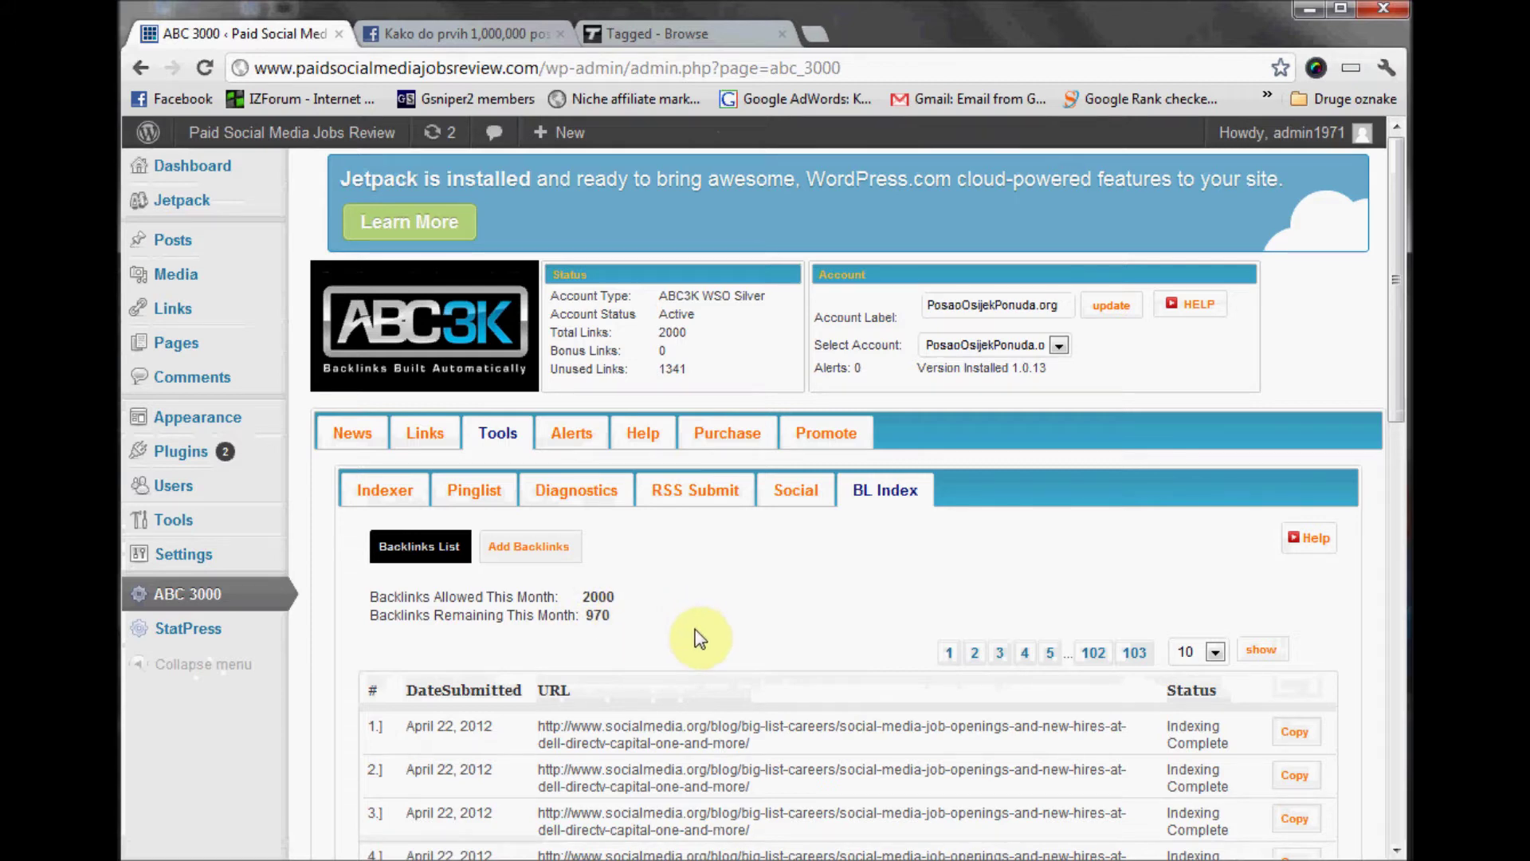
{"action": "scroll", "coordinate": [693, 625], "scroll_direction": "down", "scroll_amount": 3}
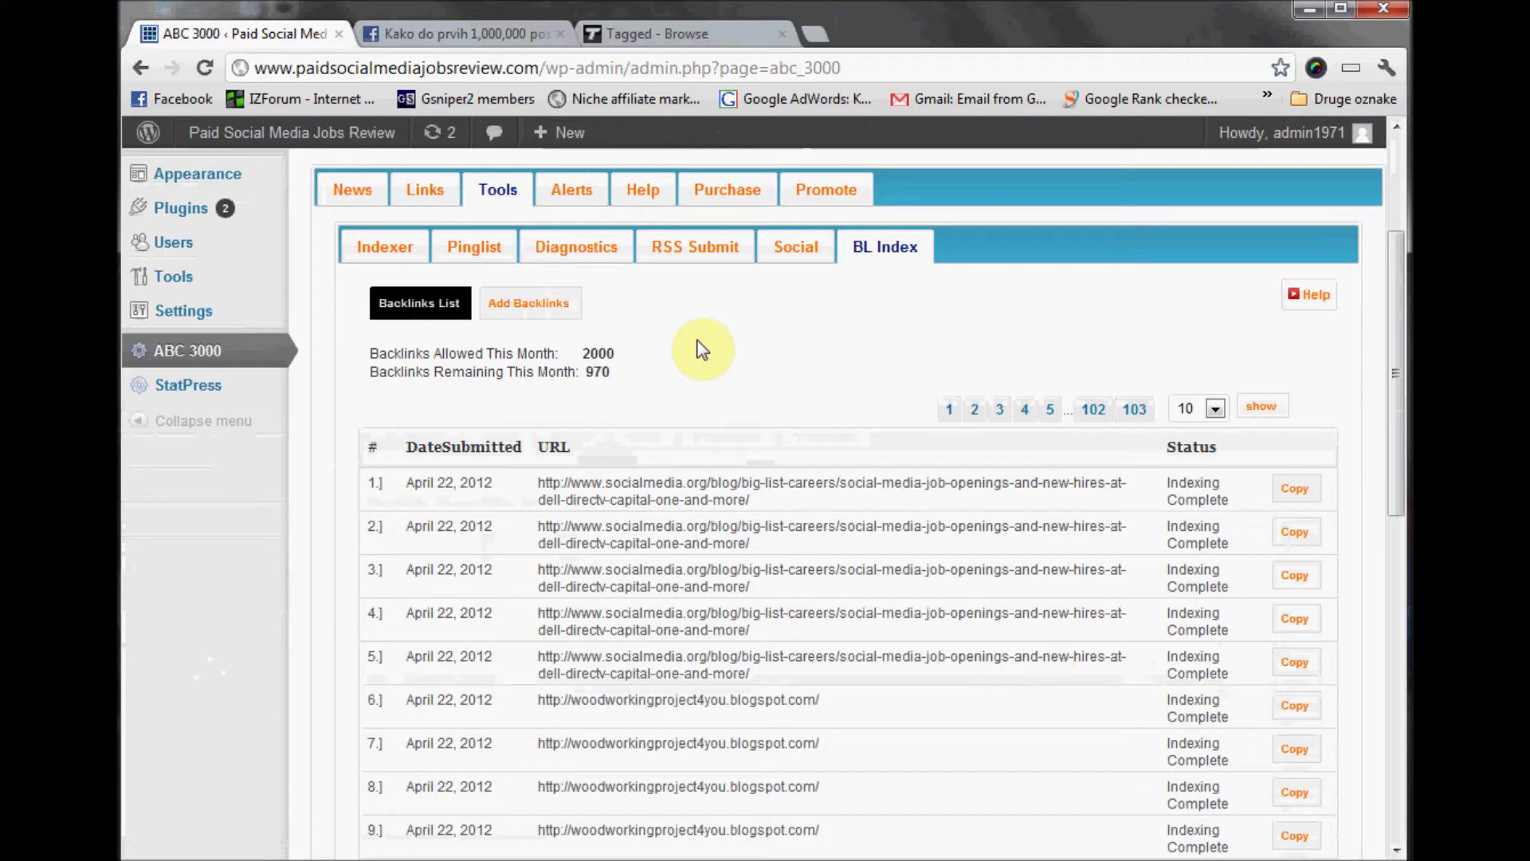
{"action": "left_click", "coordinate": [528, 303]}
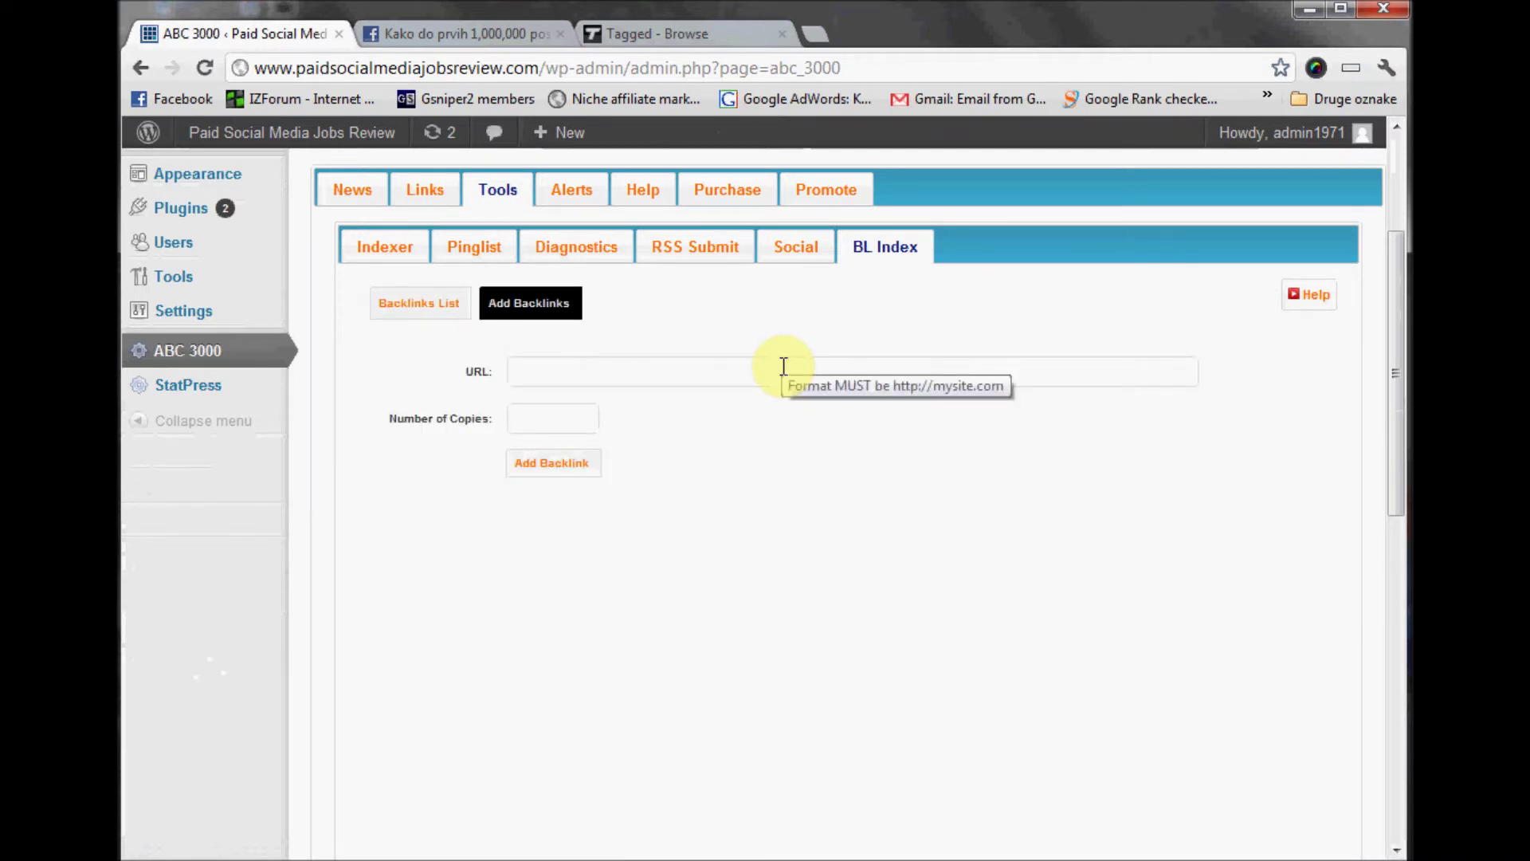
{"action": "left_click", "coordinate": [777, 367]}
{"action": "type", "text": "ww"}
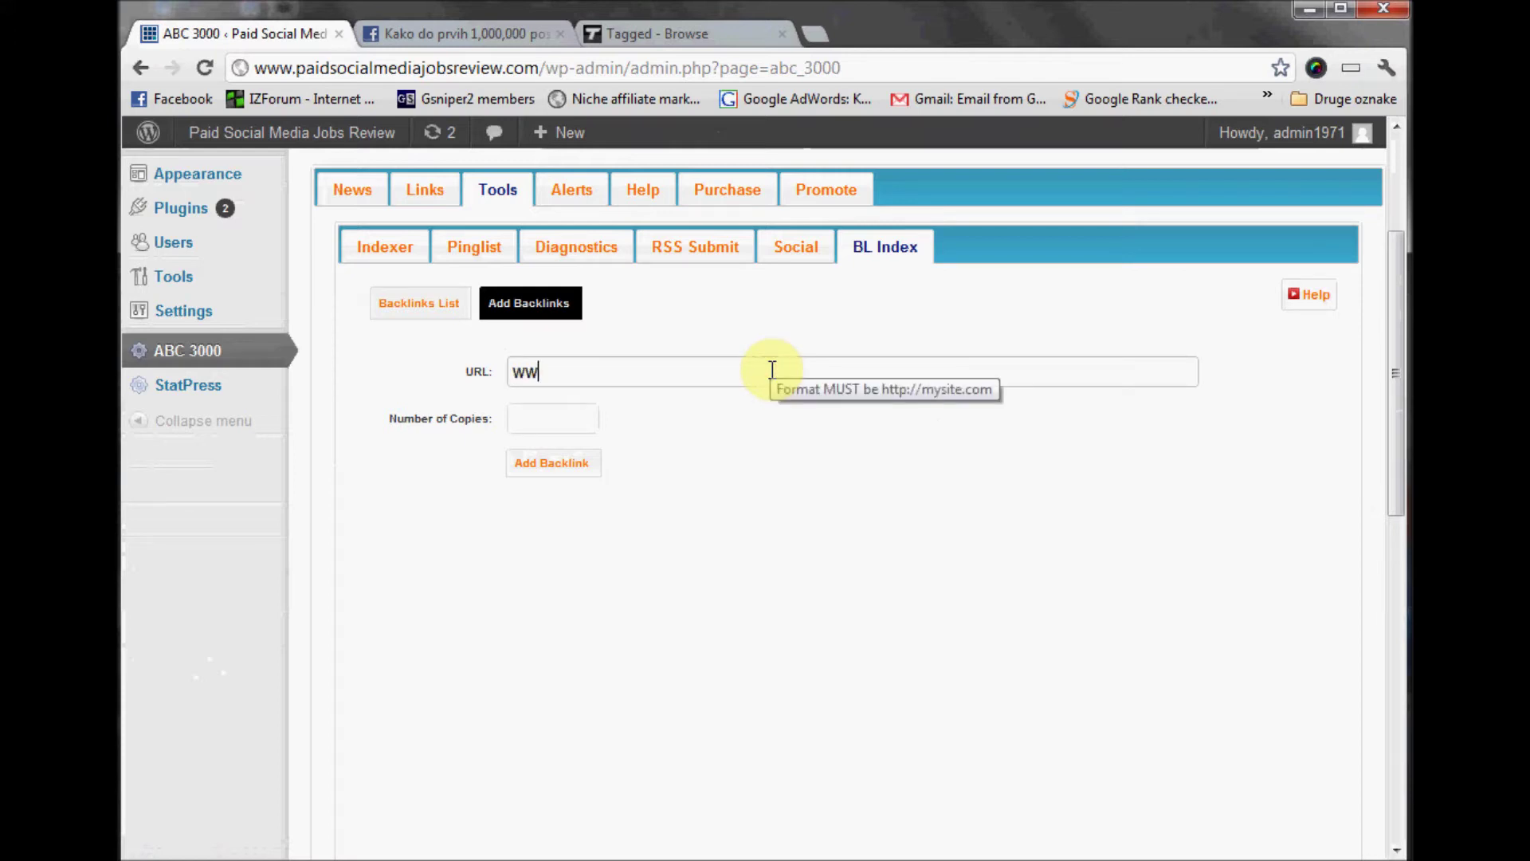
{"action": "type", "text": "w.blogspot....."}
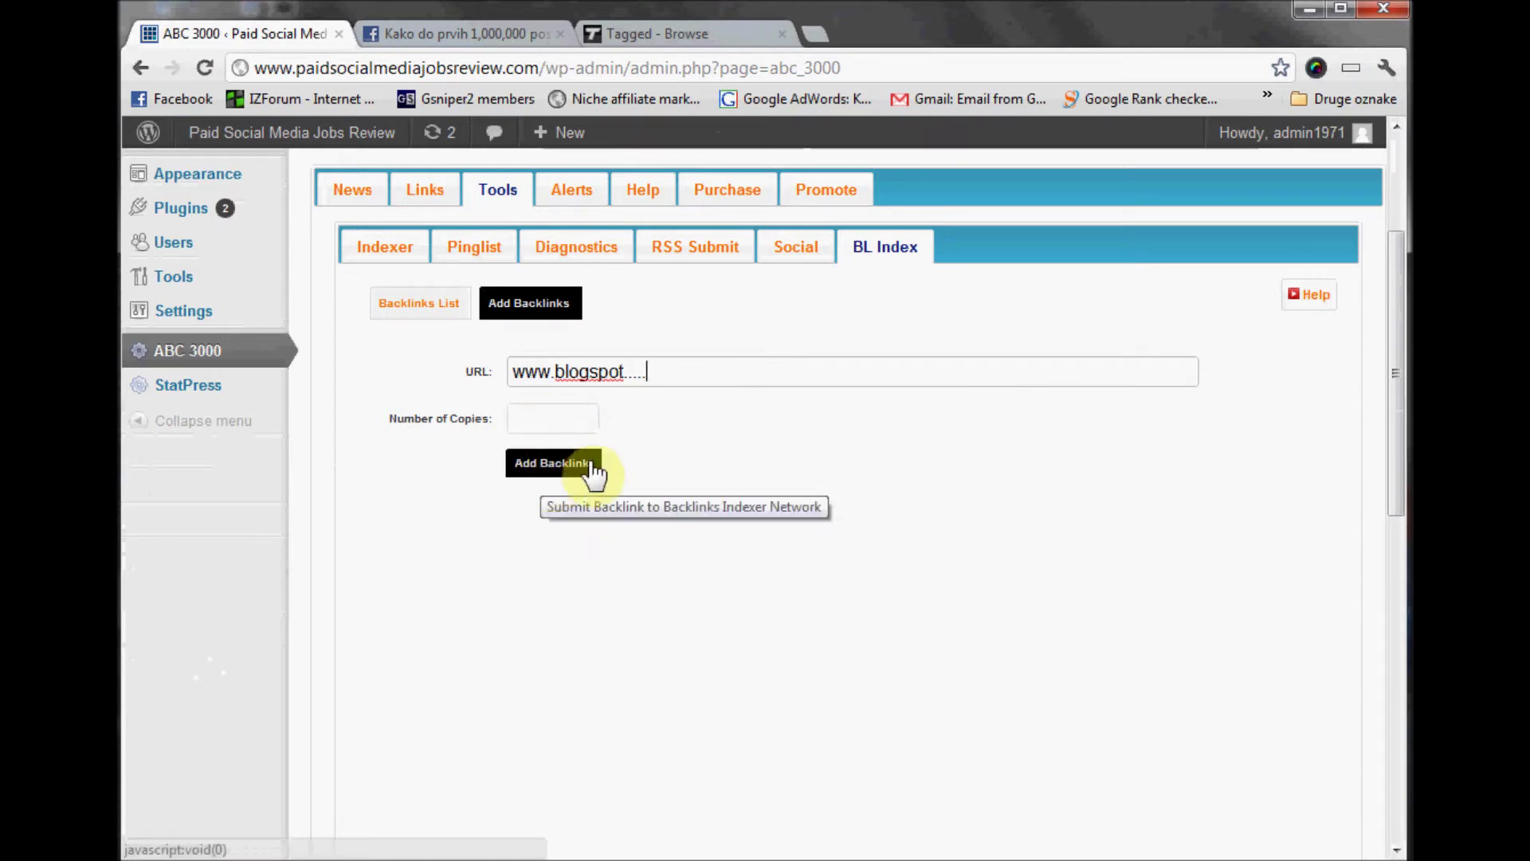
Clear the sample URL from the backlink form.
{"action": "key", "text": "BackSpace"}
{"action": "key", "text": "BackSpace"}
{"action": "key", "text": "BackSpace"}
{"action": "key", "text": "BackSpace"}
{"action": "key", "text": "BackSpace"}
{"action": "key", "text": "BackSpace"}
{"action": "key", "text": "BackSpace"}
{"action": "key", "text": "BackSpace"}
{"action": "key", "text": "BackSpace"}
{"action": "key", "text": "BackSpace"}
{"action": "key", "text": "BackSpace"}
{"action": "key", "text": "BackSpace"}
{"action": "key", "text": "BackSpace"}
{"action": "key", "text": "BackSpace"}
{"action": "key", "text": "BackSpace"}
{"action": "key", "text": "BackSpace"}
{"action": "key", "text": "BackSpace"}
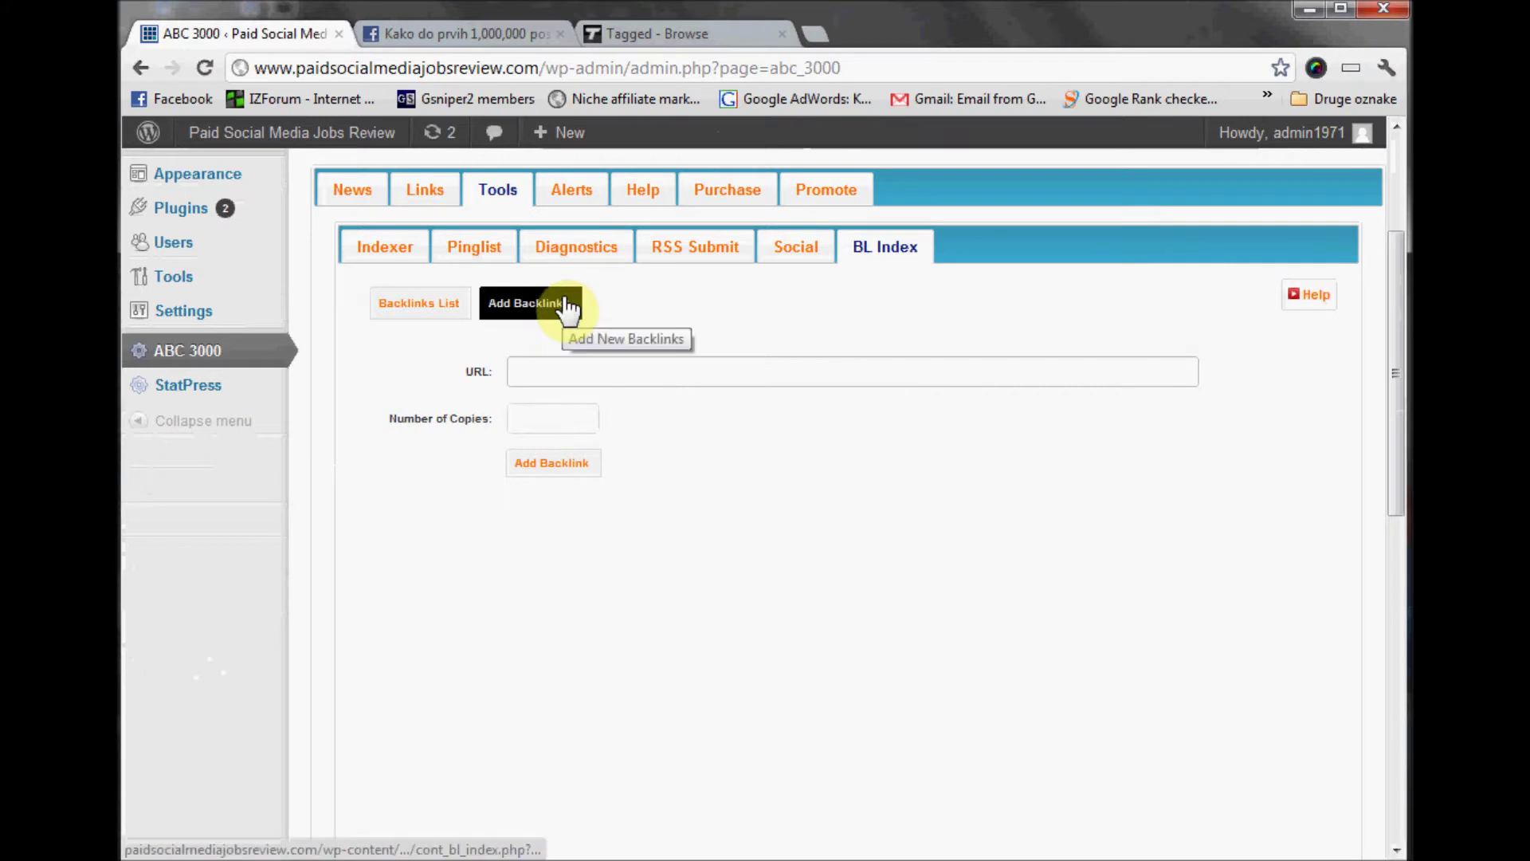
View the plugin's Alerts list and the affiliate program page under Promote.
{"action": "left_click", "coordinate": [579, 200]}
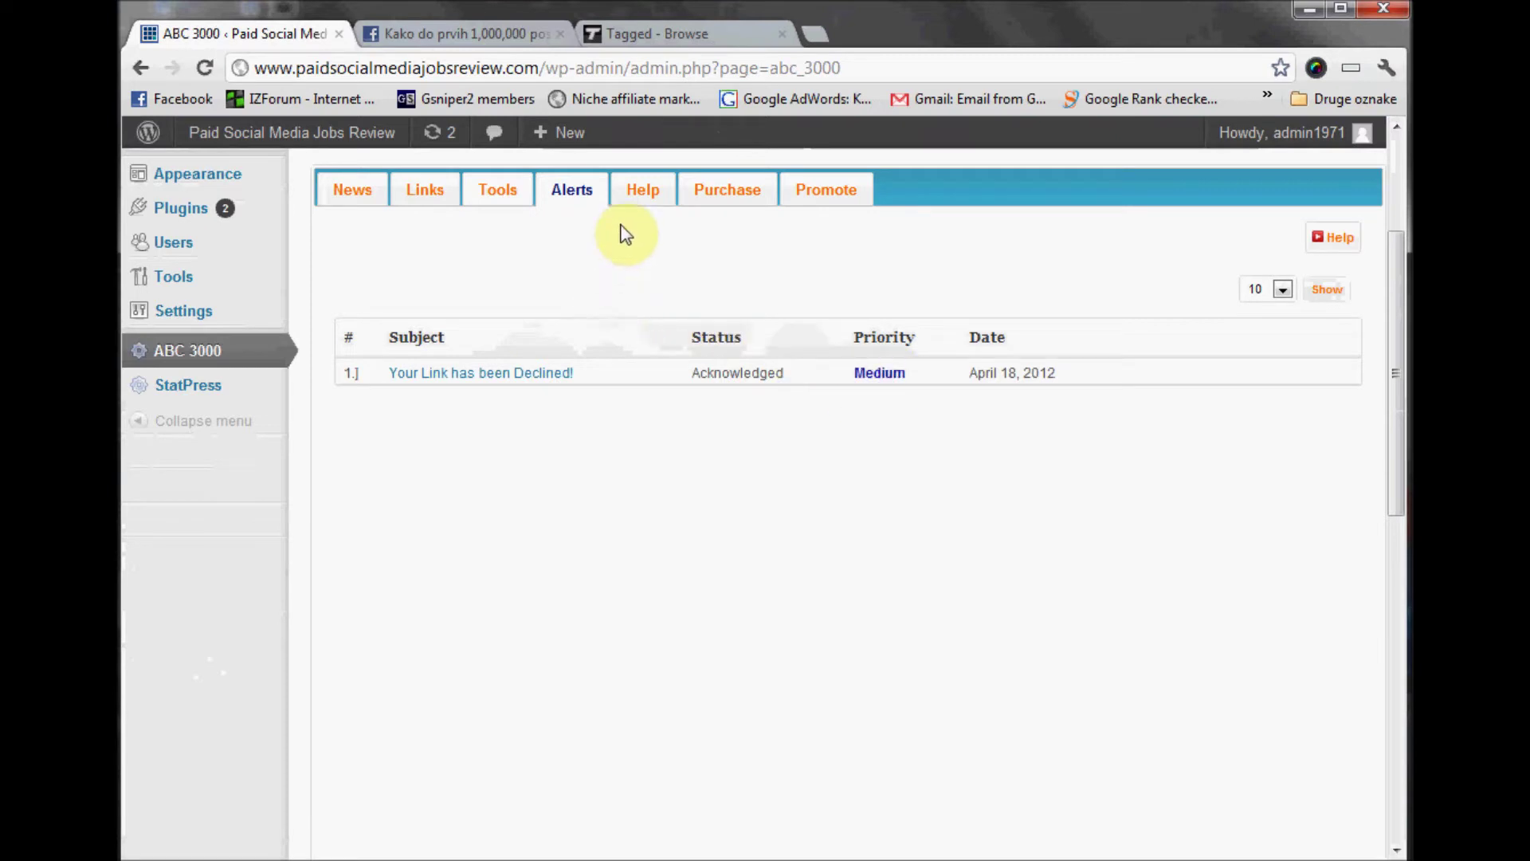
{"action": "left_click", "coordinate": [842, 205]}
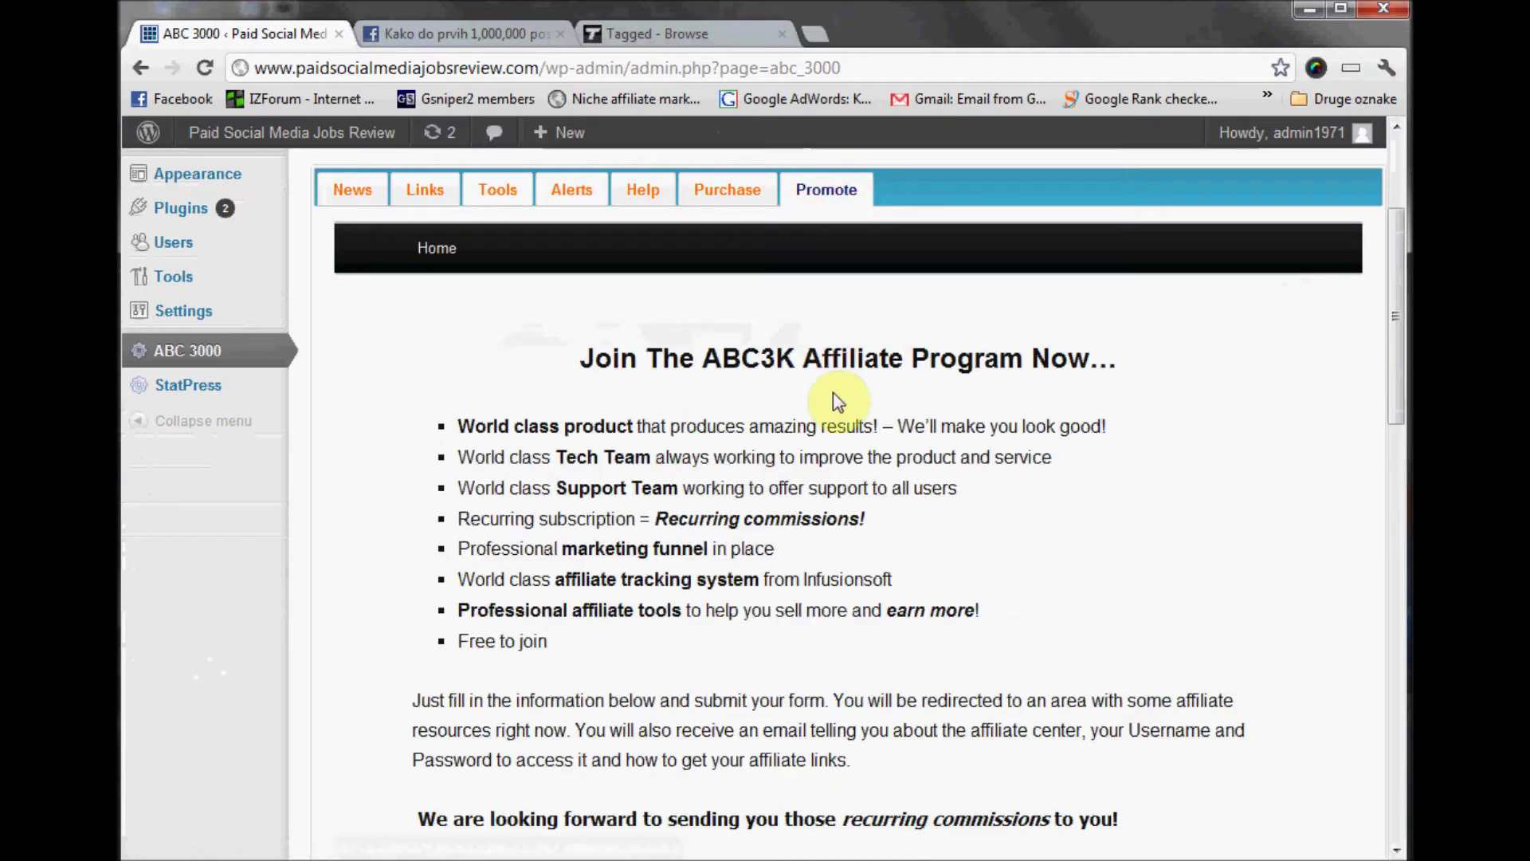
{"action": "scroll", "coordinate": [834, 392], "scroll_direction": "down", "scroll_amount": 7}
{"action": "scroll", "coordinate": [833, 392], "scroll_direction": "up", "scroll_amount": 10}
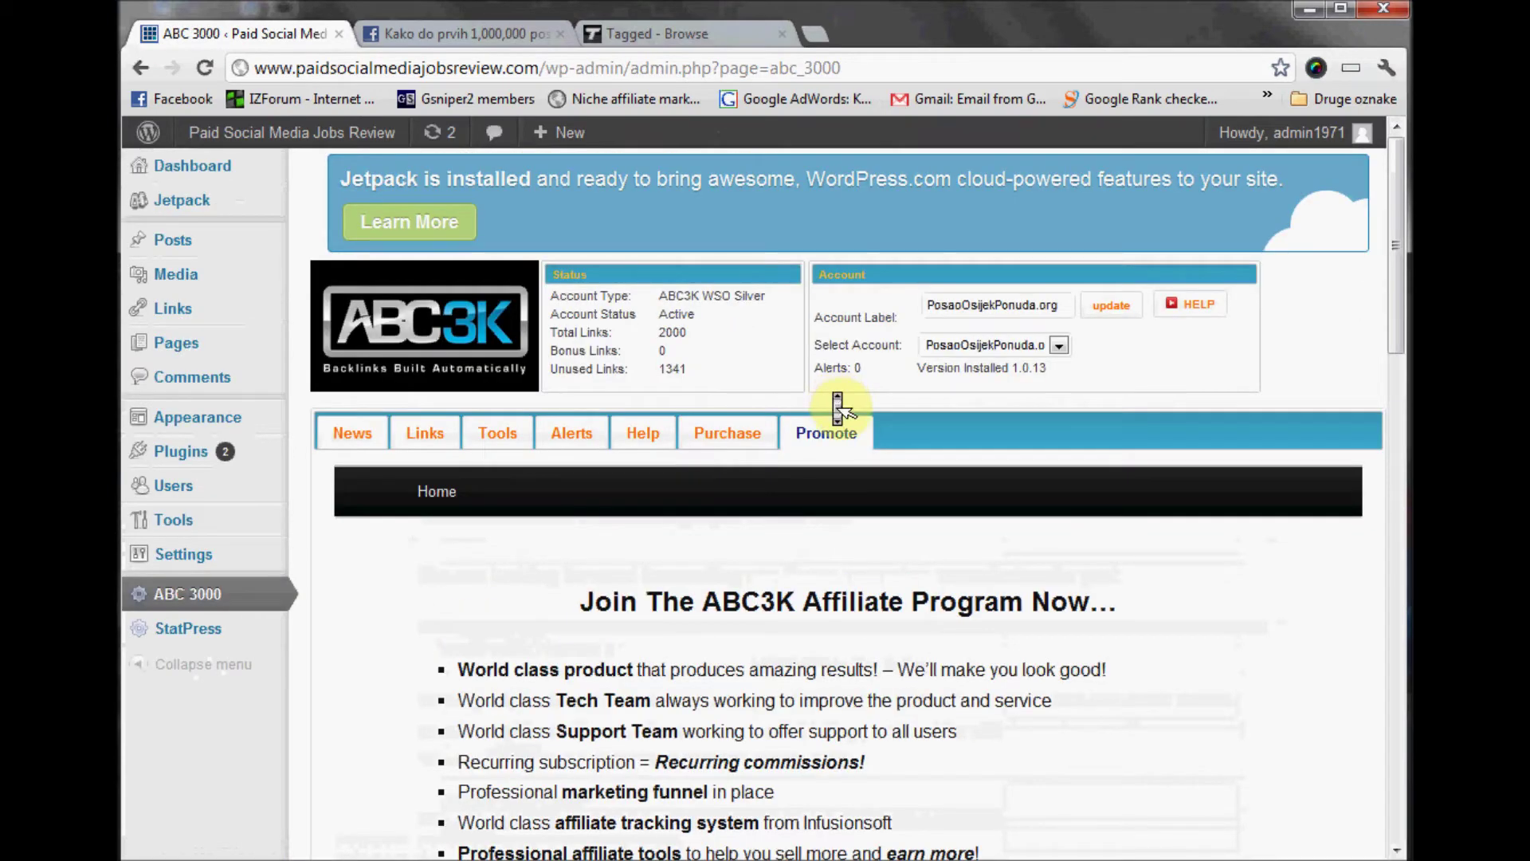
View the plugin's News page and the Add New Link form in the Links section.
{"action": "left_click", "coordinate": [351, 431]}
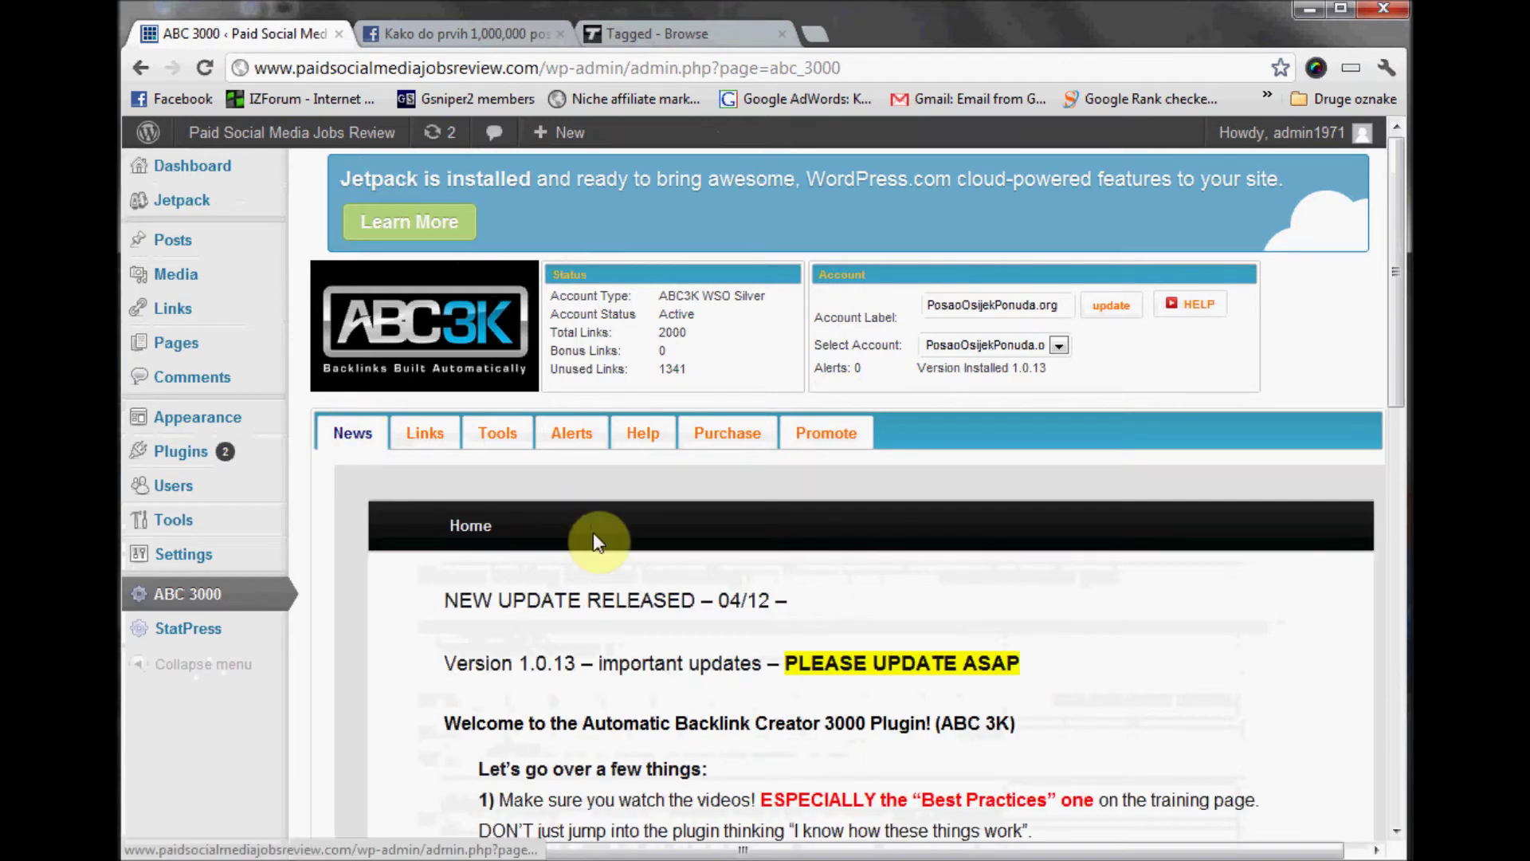
{"action": "scroll", "coordinate": [593, 533], "scroll_direction": "down", "scroll_amount": 2}
{"action": "left_click", "coordinate": [425, 288]}
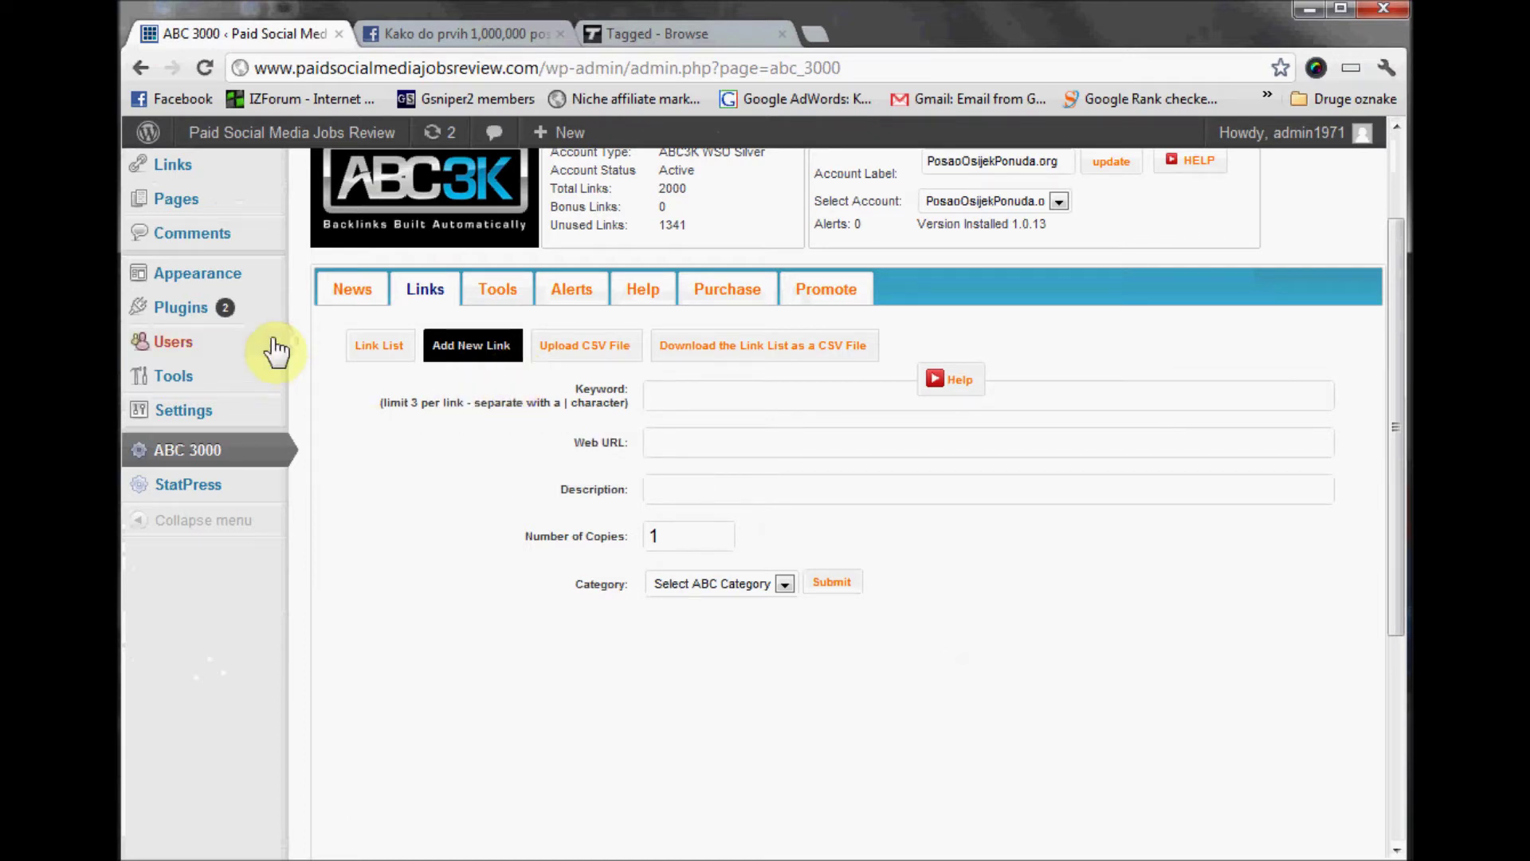
Open the Widgets page of the site's Appearance settings.
{"action": "mouse_move", "coordinate": [261, 318]}
{"action": "mouse_move", "coordinate": [240, 291]}
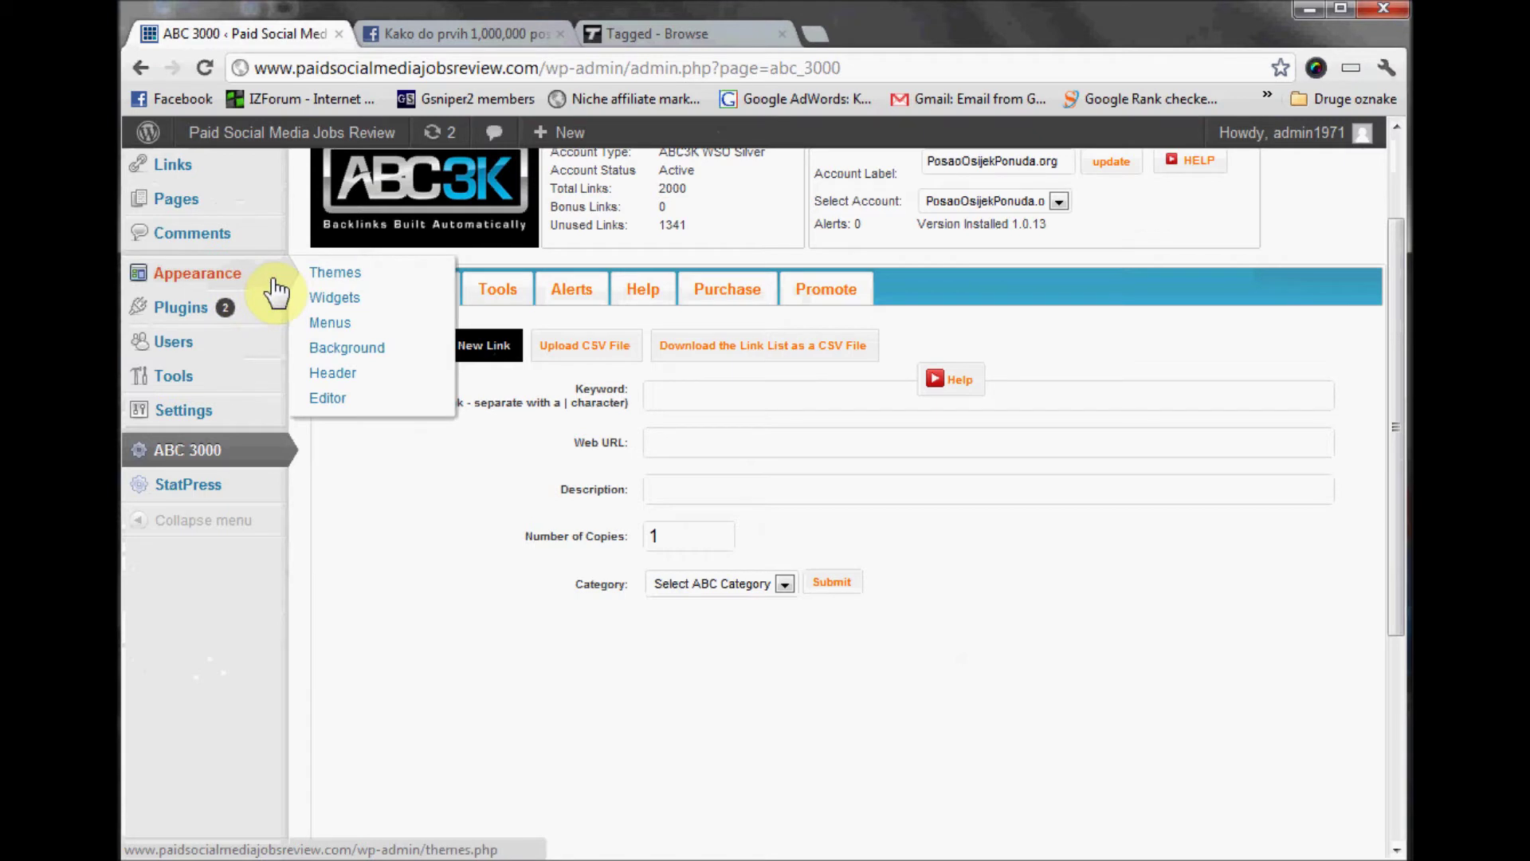
{"action": "left_click", "coordinate": [332, 297]}
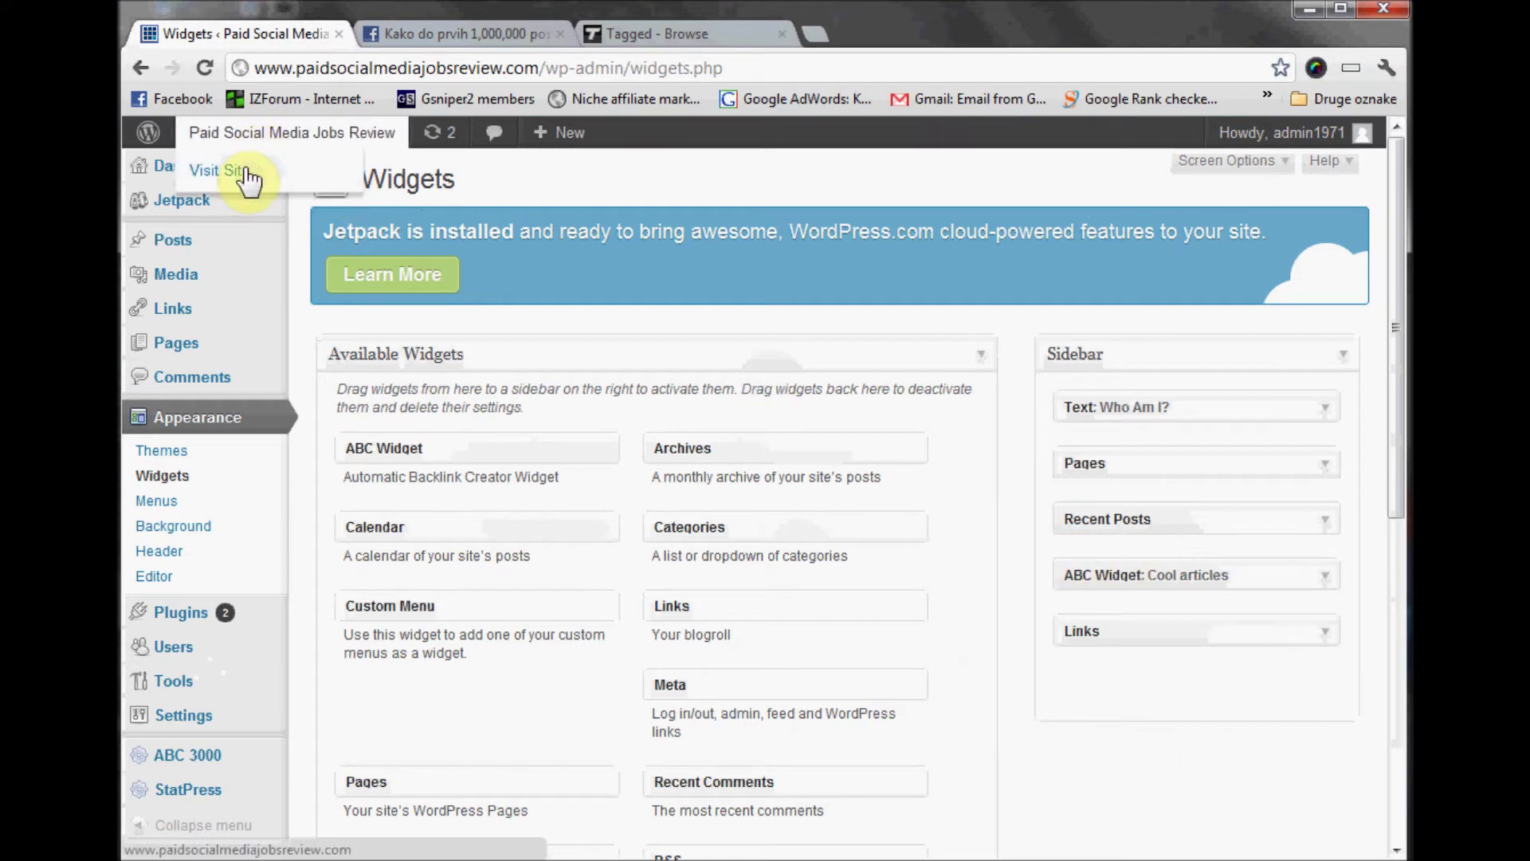
Open the live site in a new browser tab and examine the Cool Articles links in its sidebar.
{"action": "right_click", "coordinate": [243, 169]}
{"action": "left_click", "coordinate": [267, 181]}
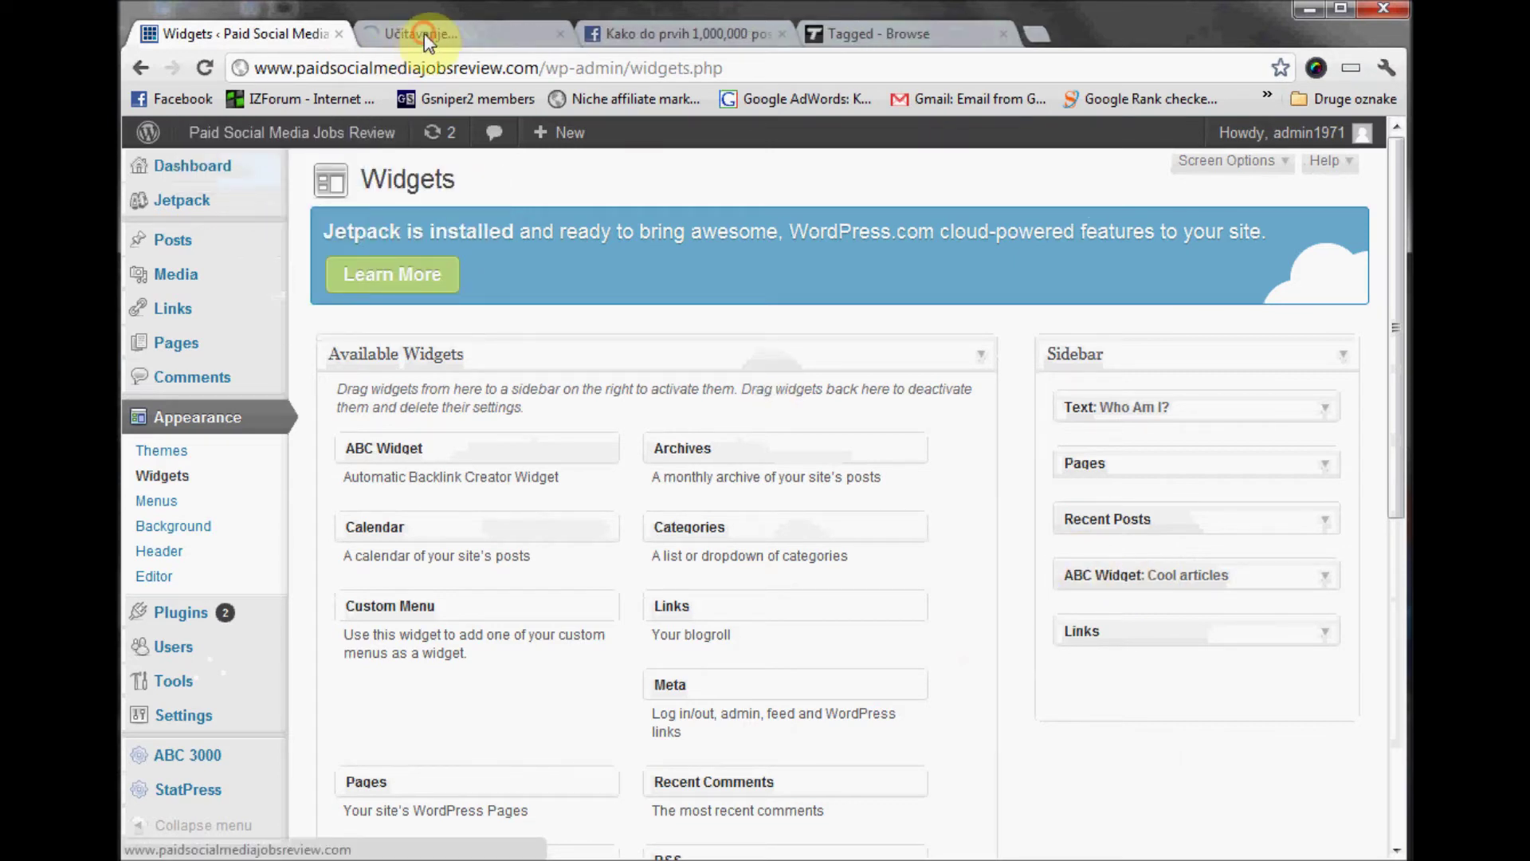
{"action": "left_click", "coordinate": [424, 33]}
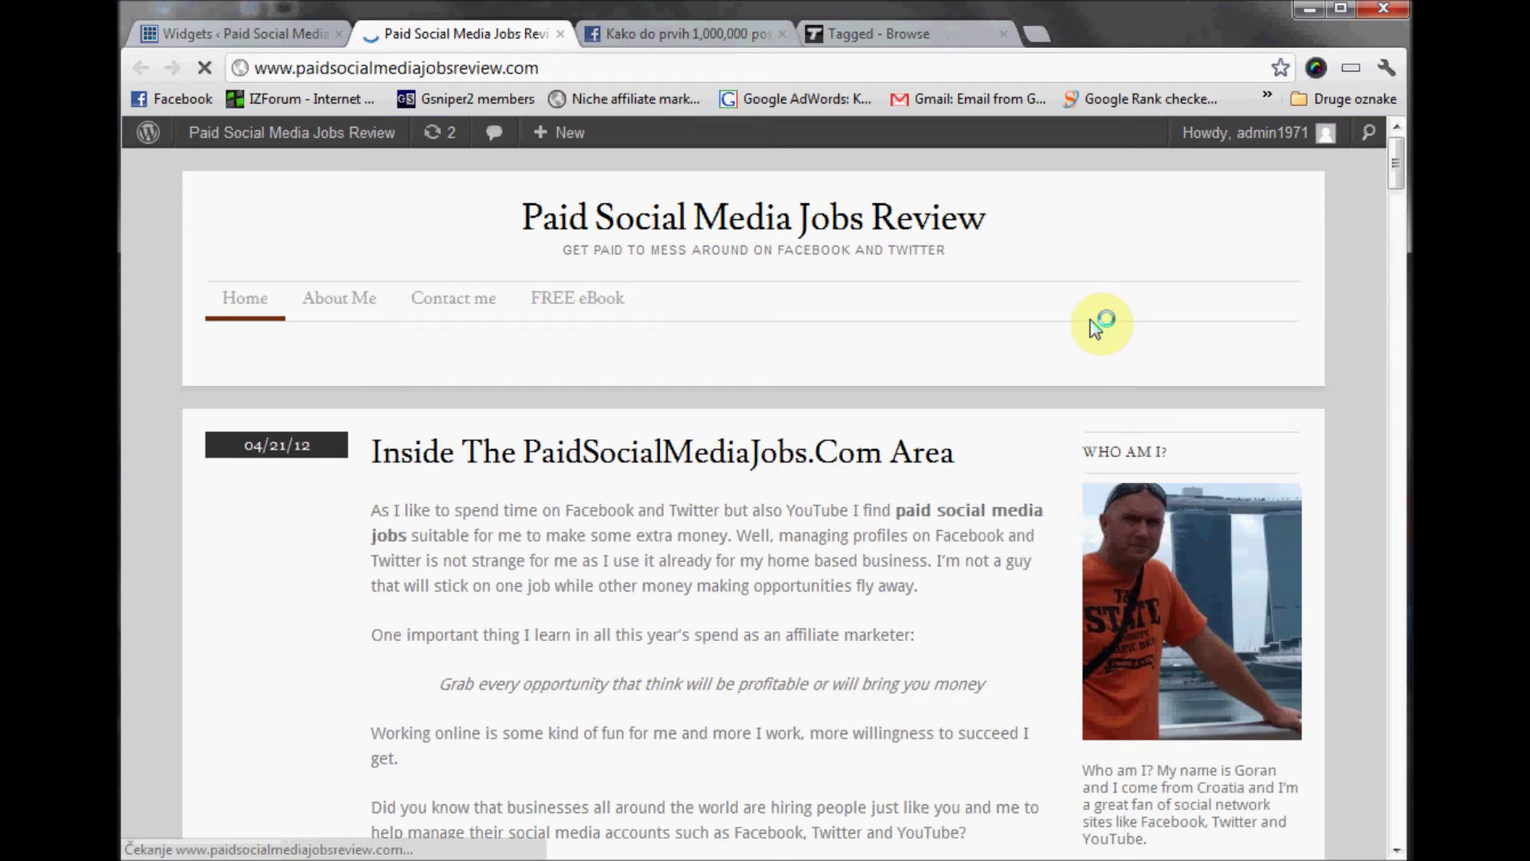
{"action": "scroll", "coordinate": [1155, 641], "scroll_direction": "down", "scroll_amount": 2}
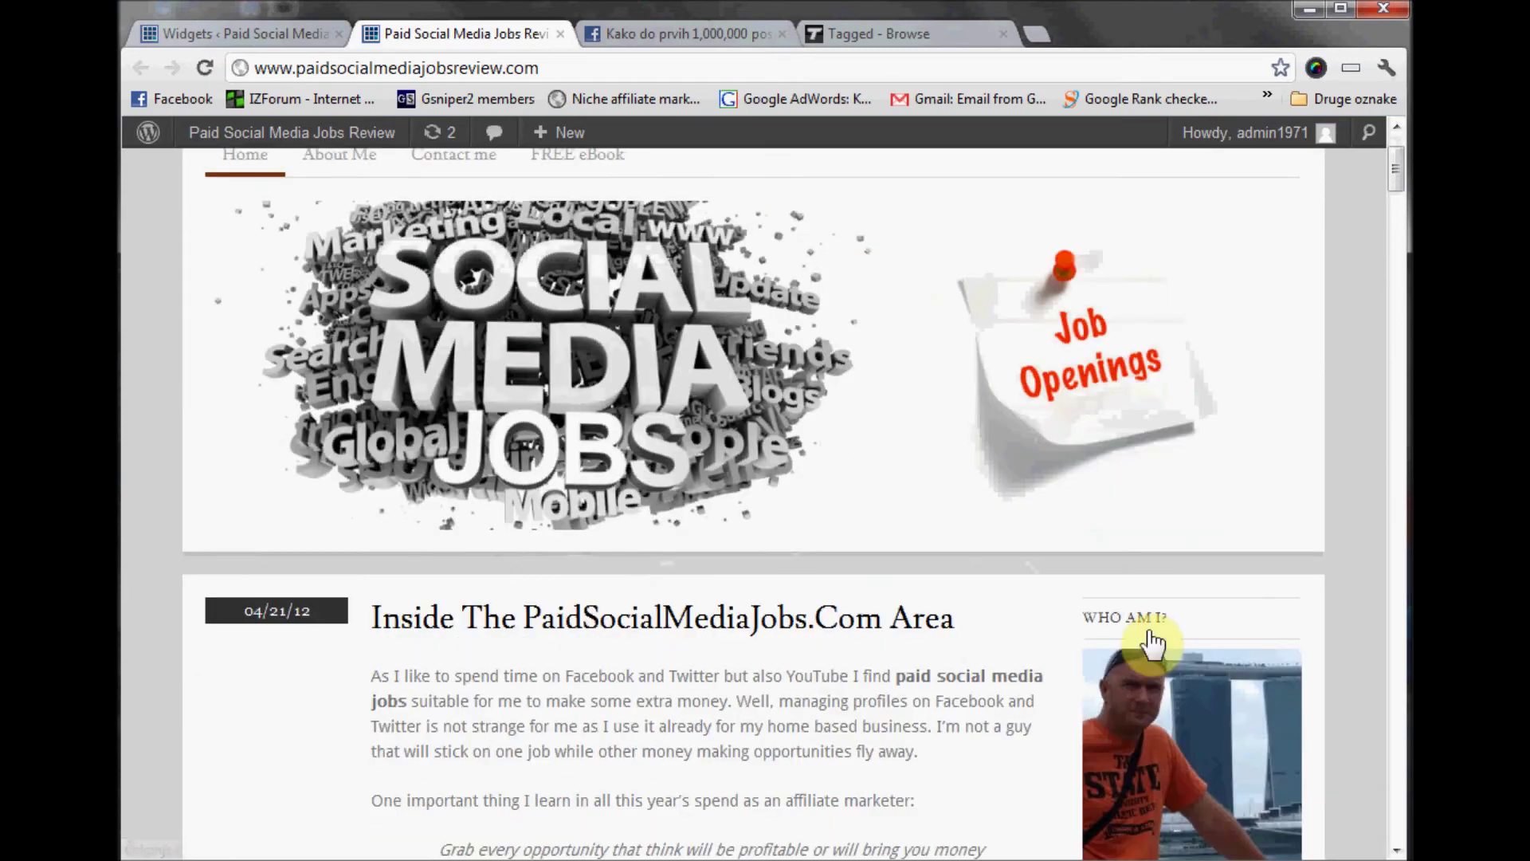
{"action": "scroll", "coordinate": [1161, 683], "scroll_direction": "down", "scroll_amount": 12}
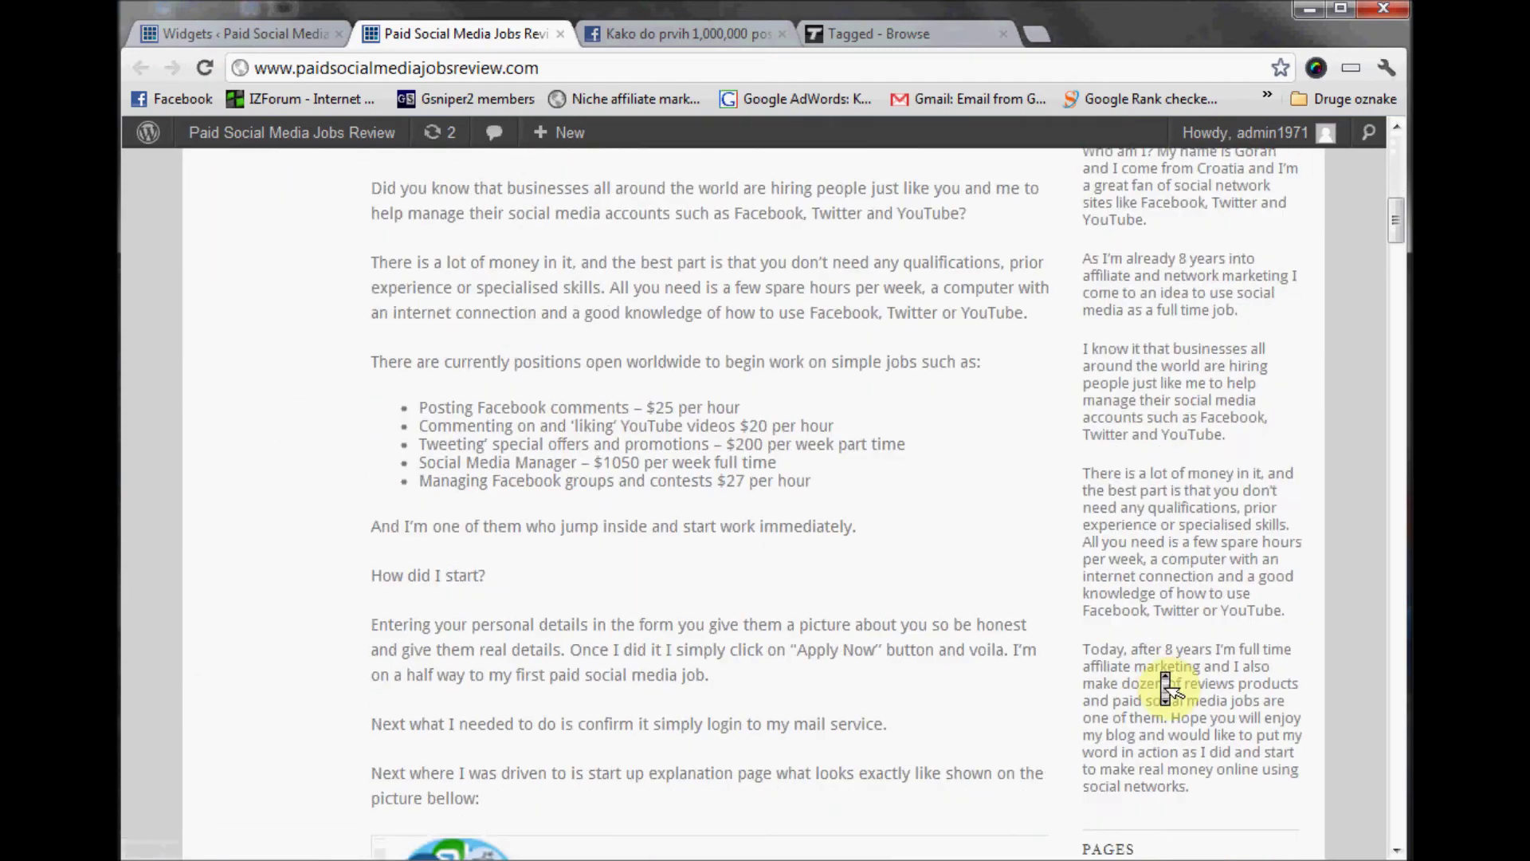
{"action": "scroll", "coordinate": [1157, 488], "scroll_direction": "down", "scroll_amount": 3}
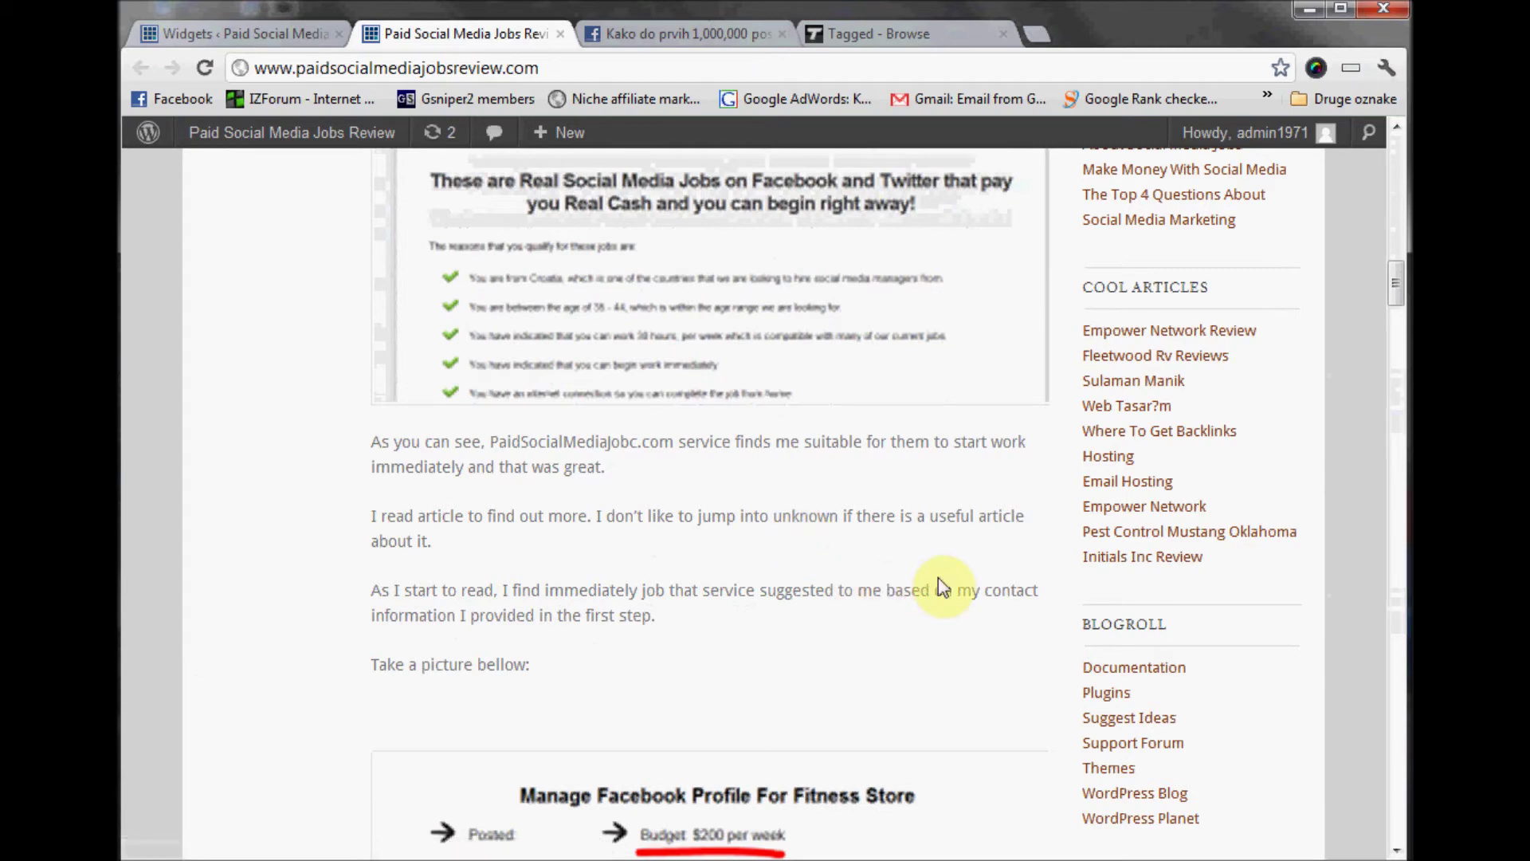
{"action": "scroll", "coordinate": [939, 577], "scroll_direction": "up", "scroll_amount": 2}
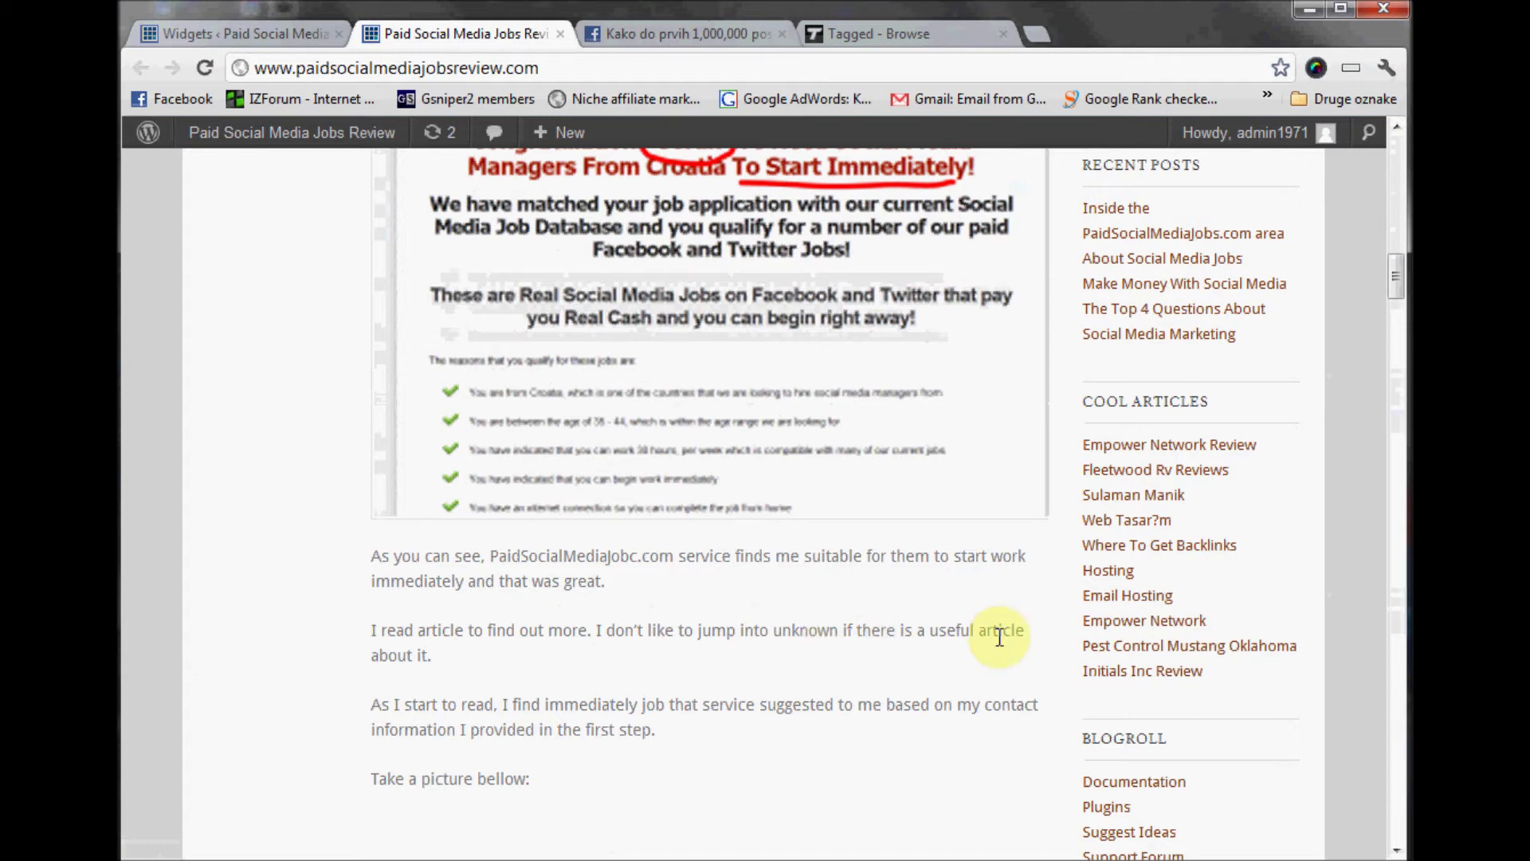
Look through the home page post "Inside The PaidSocialMediaJobs.Com Area" and return to the page header.
{"action": "scroll", "coordinate": [999, 638], "scroll_direction": "up", "scroll_amount": 5}
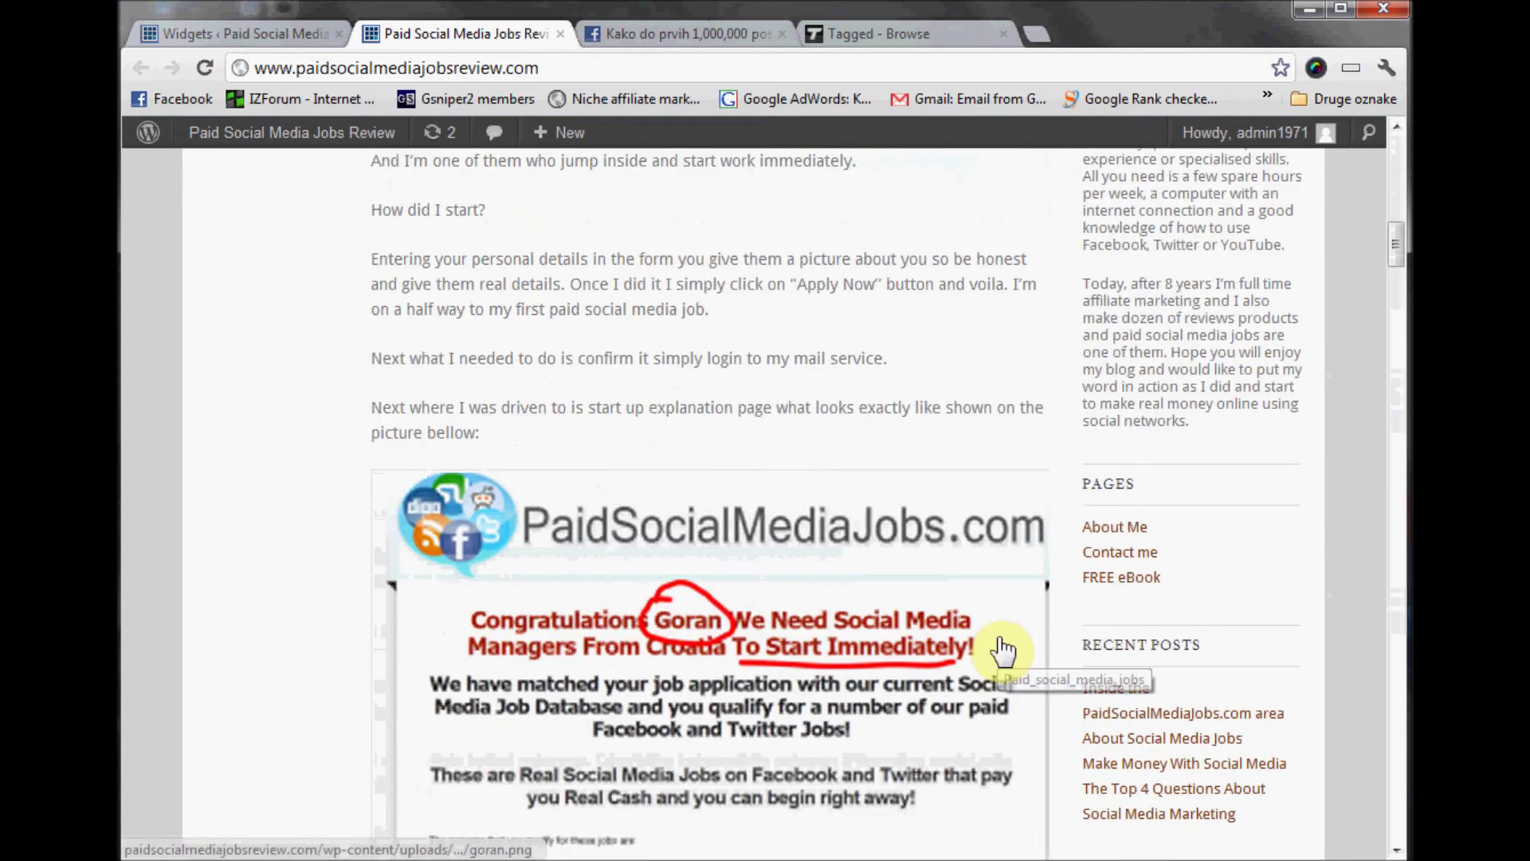
{"action": "scroll", "coordinate": [1003, 646], "scroll_direction": "up", "scroll_amount": 10}
{"action": "scroll", "coordinate": [1002, 646], "scroll_direction": "up", "scroll_amount": 6}
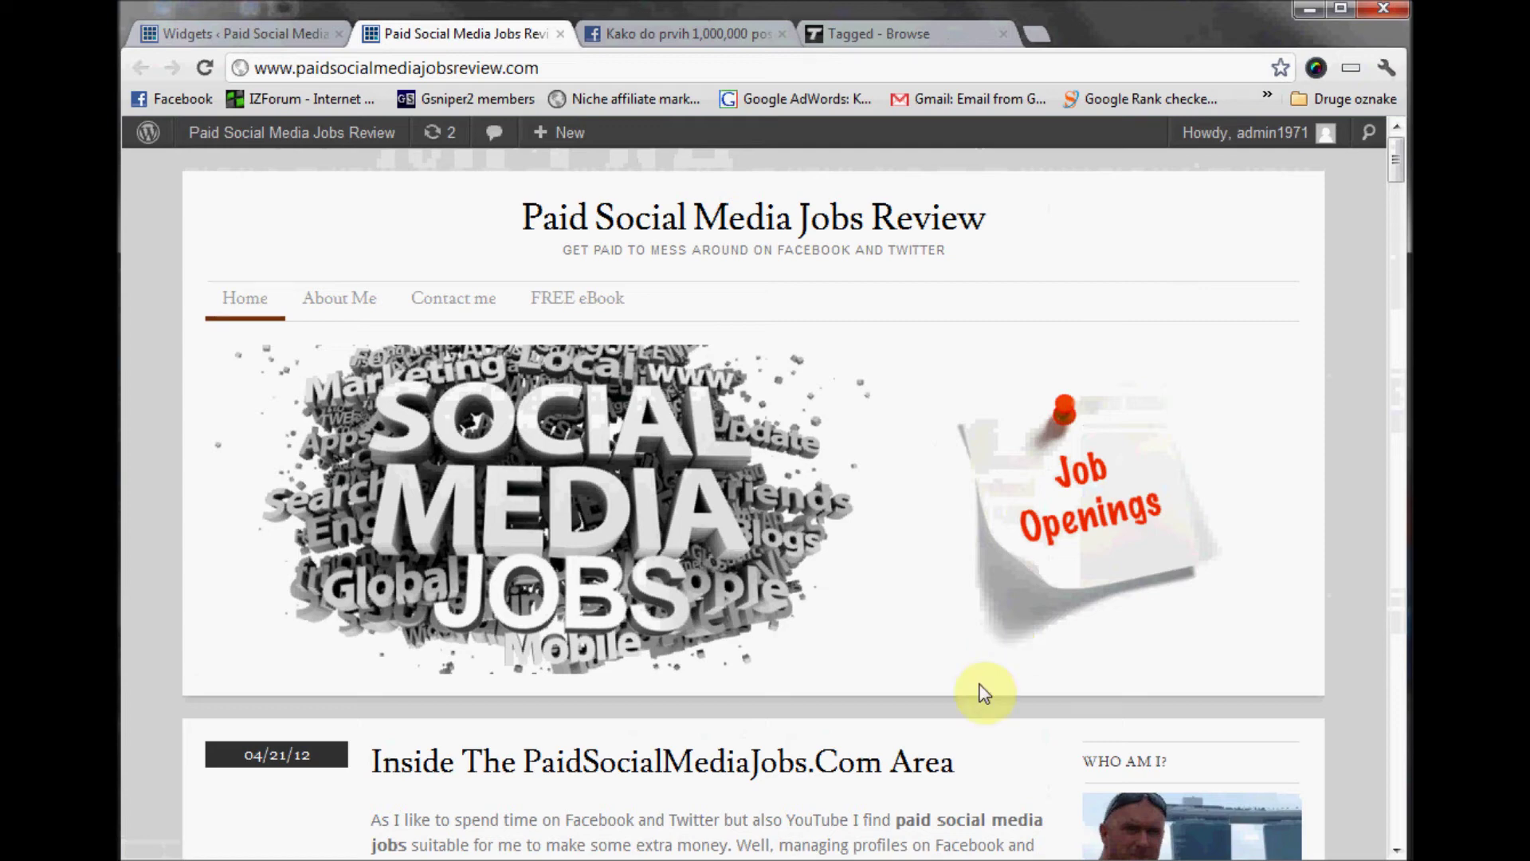
{"action": "scroll", "coordinate": [984, 729], "scroll_direction": "down", "scroll_amount": 6}
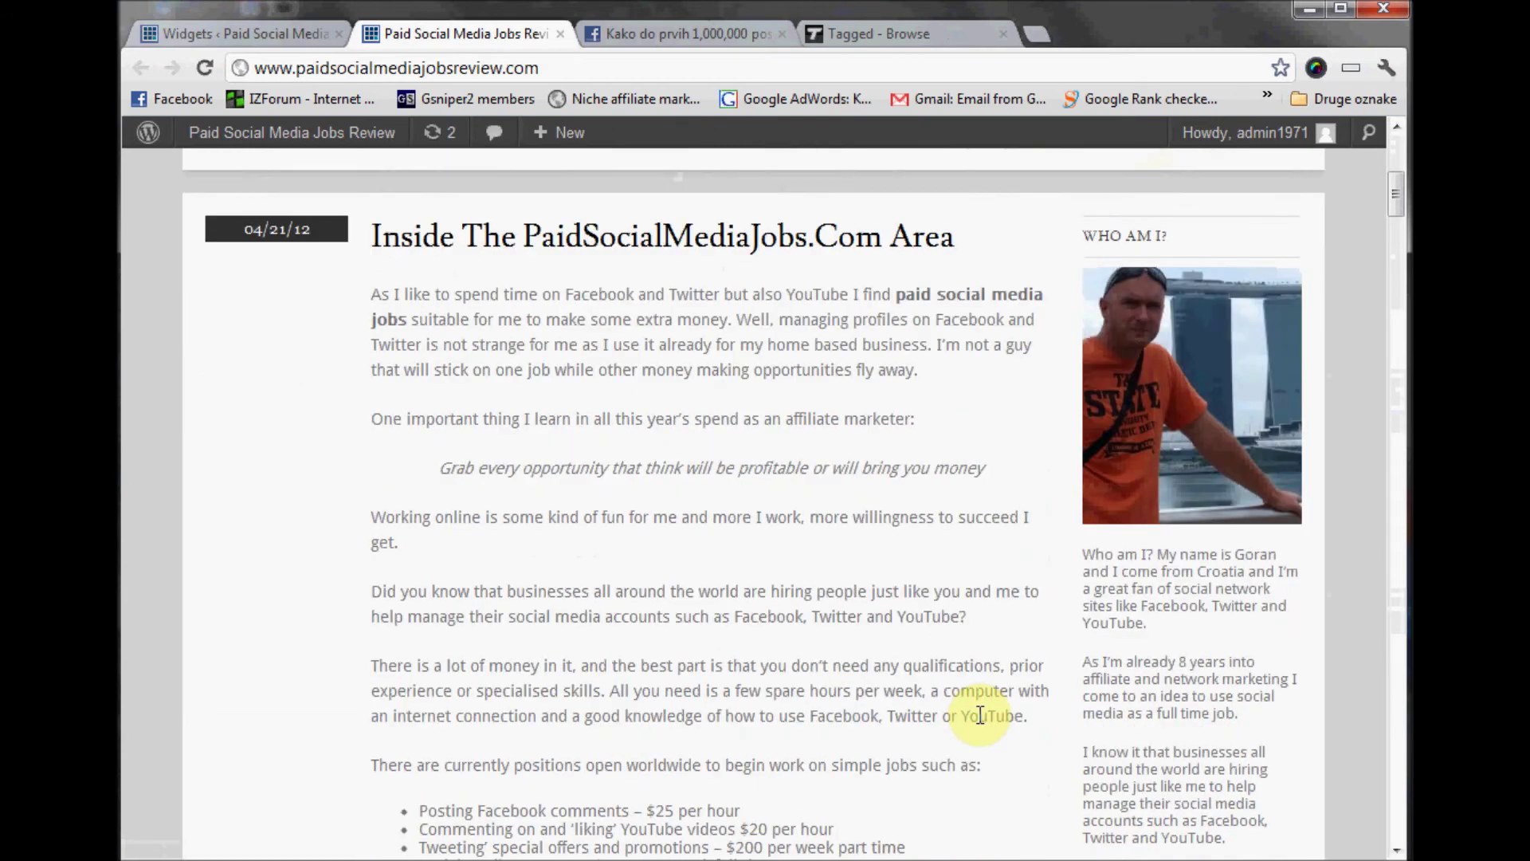
{"action": "scroll", "coordinate": [980, 714], "scroll_direction": "down", "scroll_amount": 3}
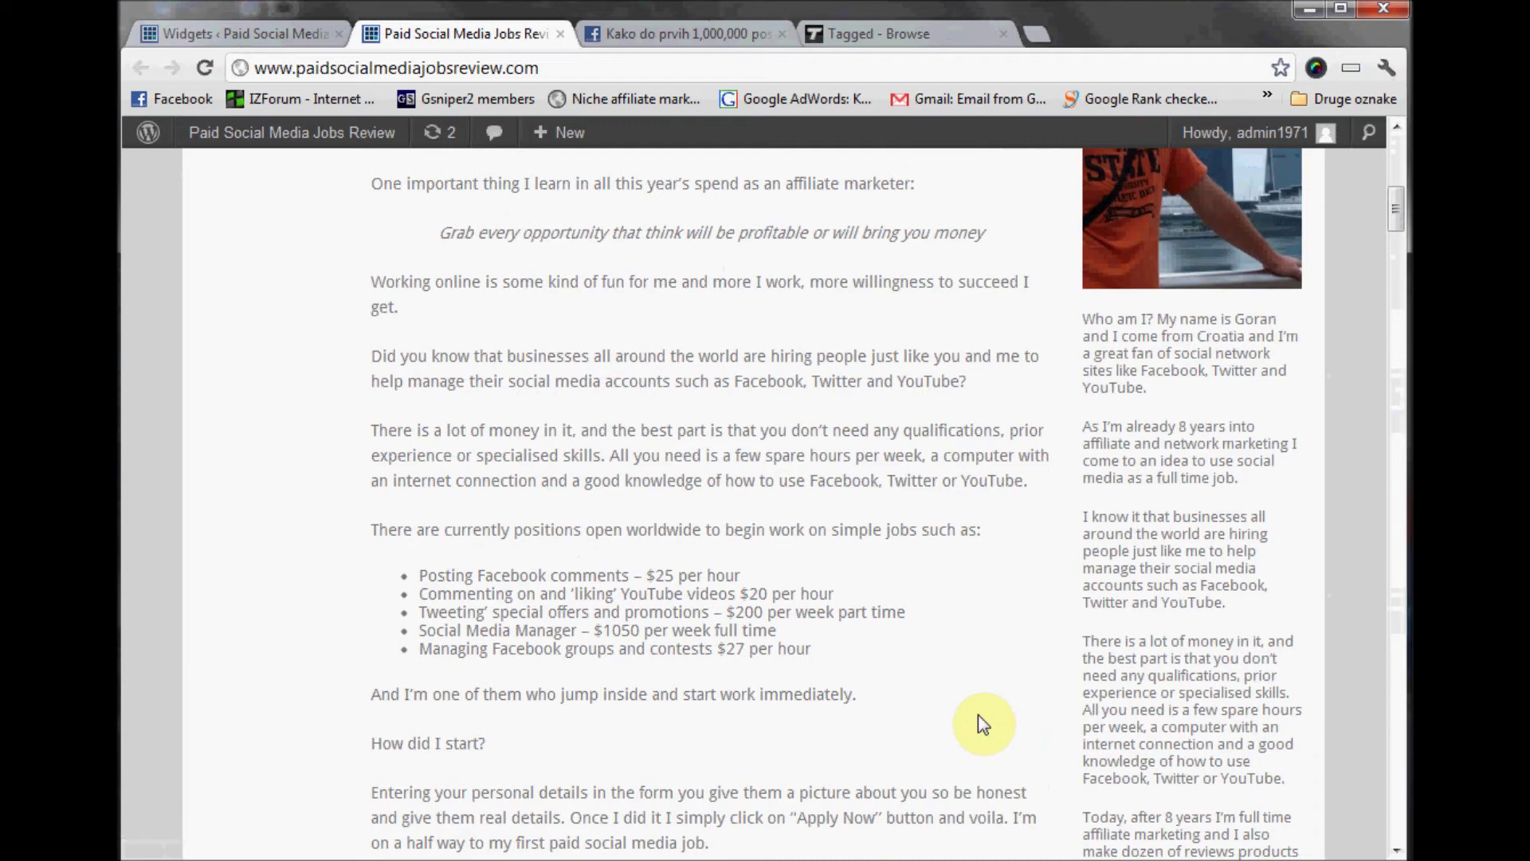
{"action": "scroll", "coordinate": [977, 714], "scroll_direction": "down", "scroll_amount": 3}
{"action": "scroll", "coordinate": [980, 581], "scroll_direction": "up", "scroll_amount": 12}
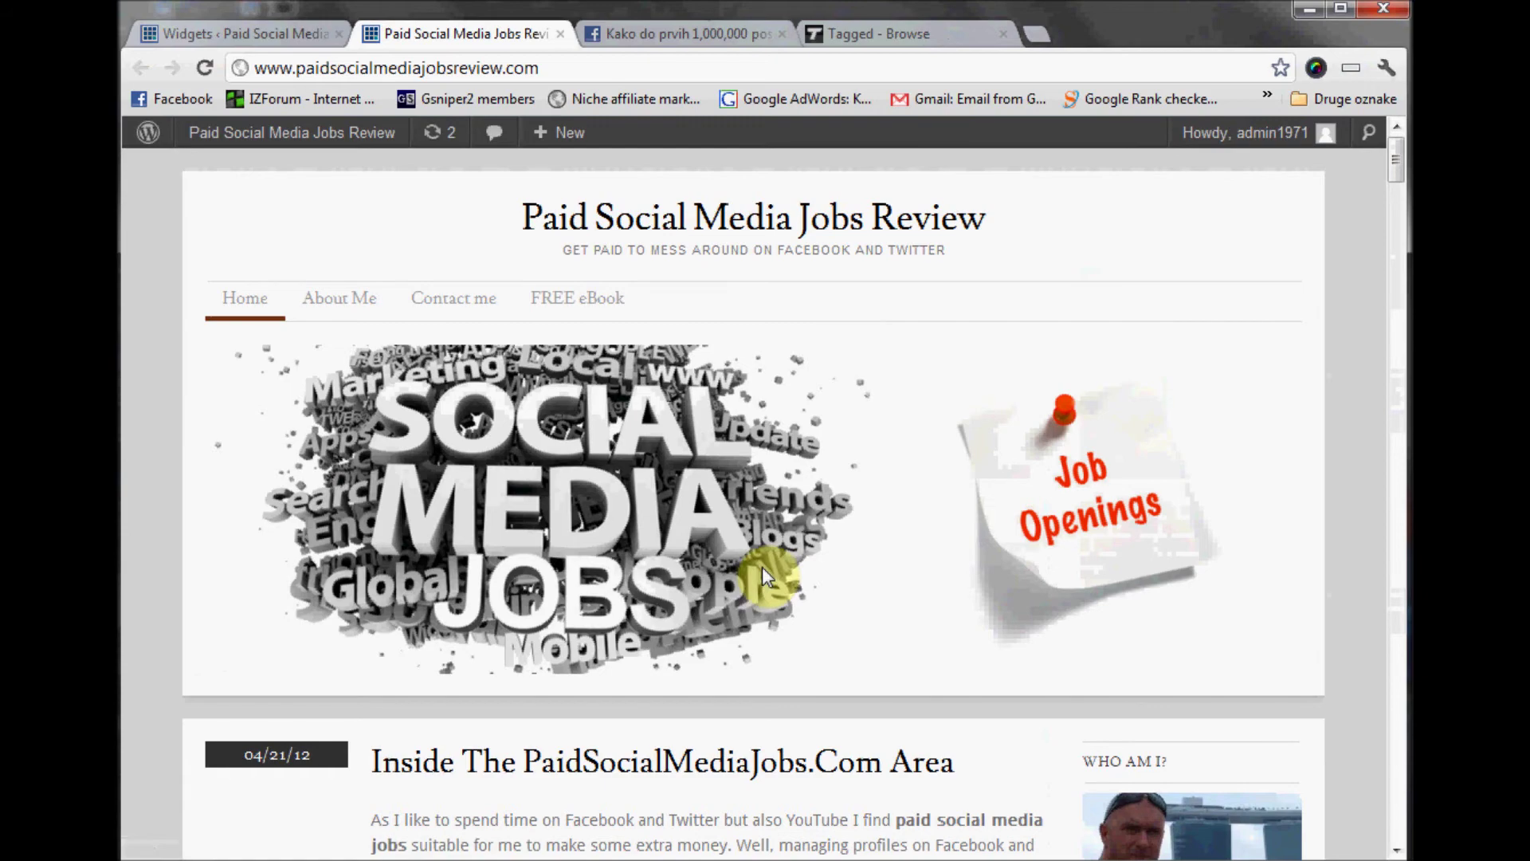
{"action": "scroll", "coordinate": [761, 621], "scroll_direction": "down", "scroll_amount": 15}
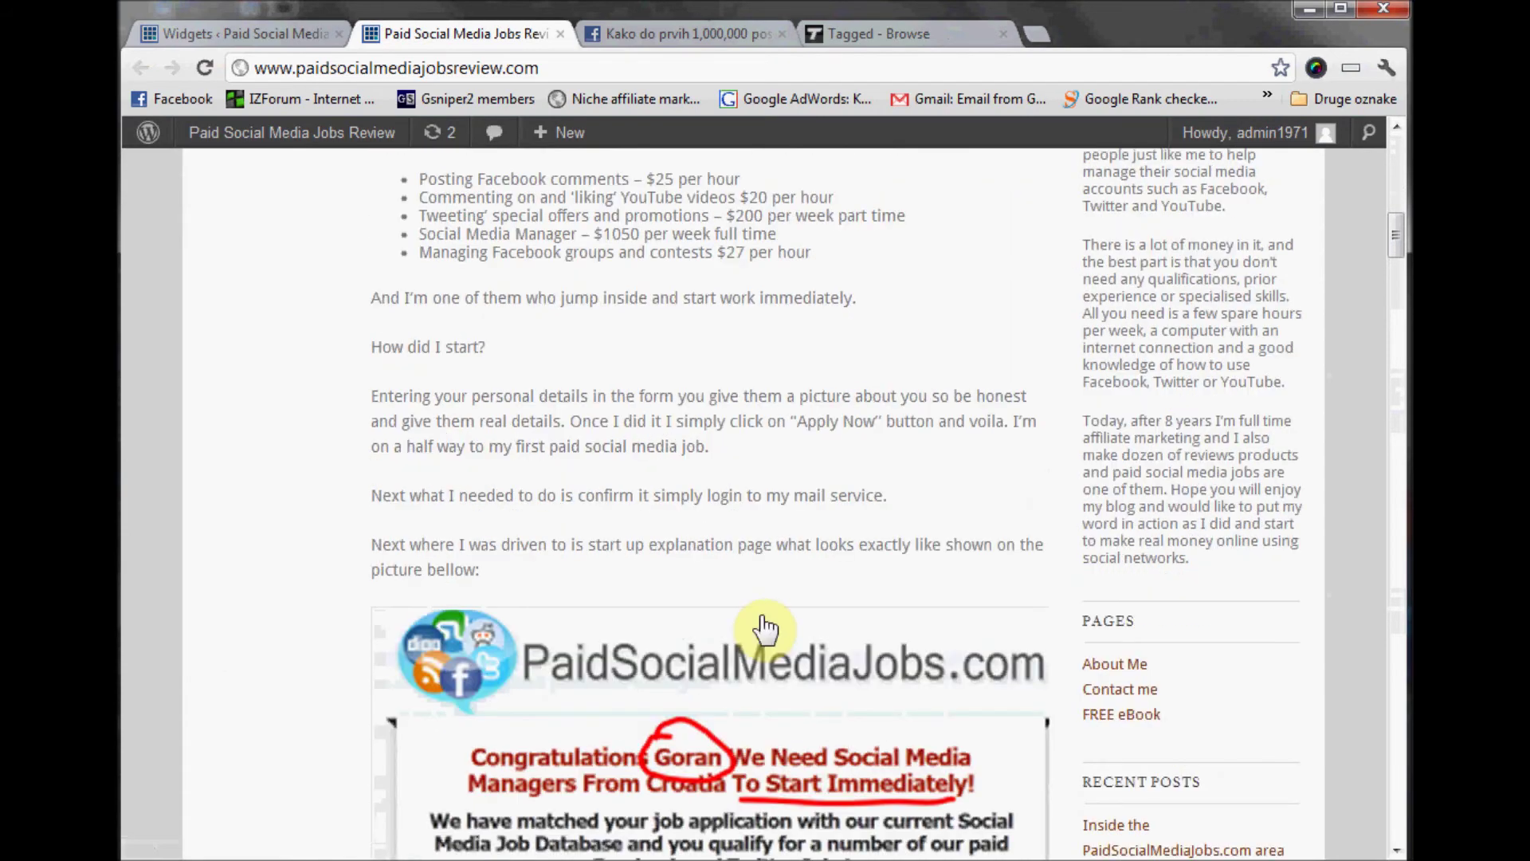
{"action": "scroll", "coordinate": [763, 626], "scroll_direction": "down", "scroll_amount": 8}
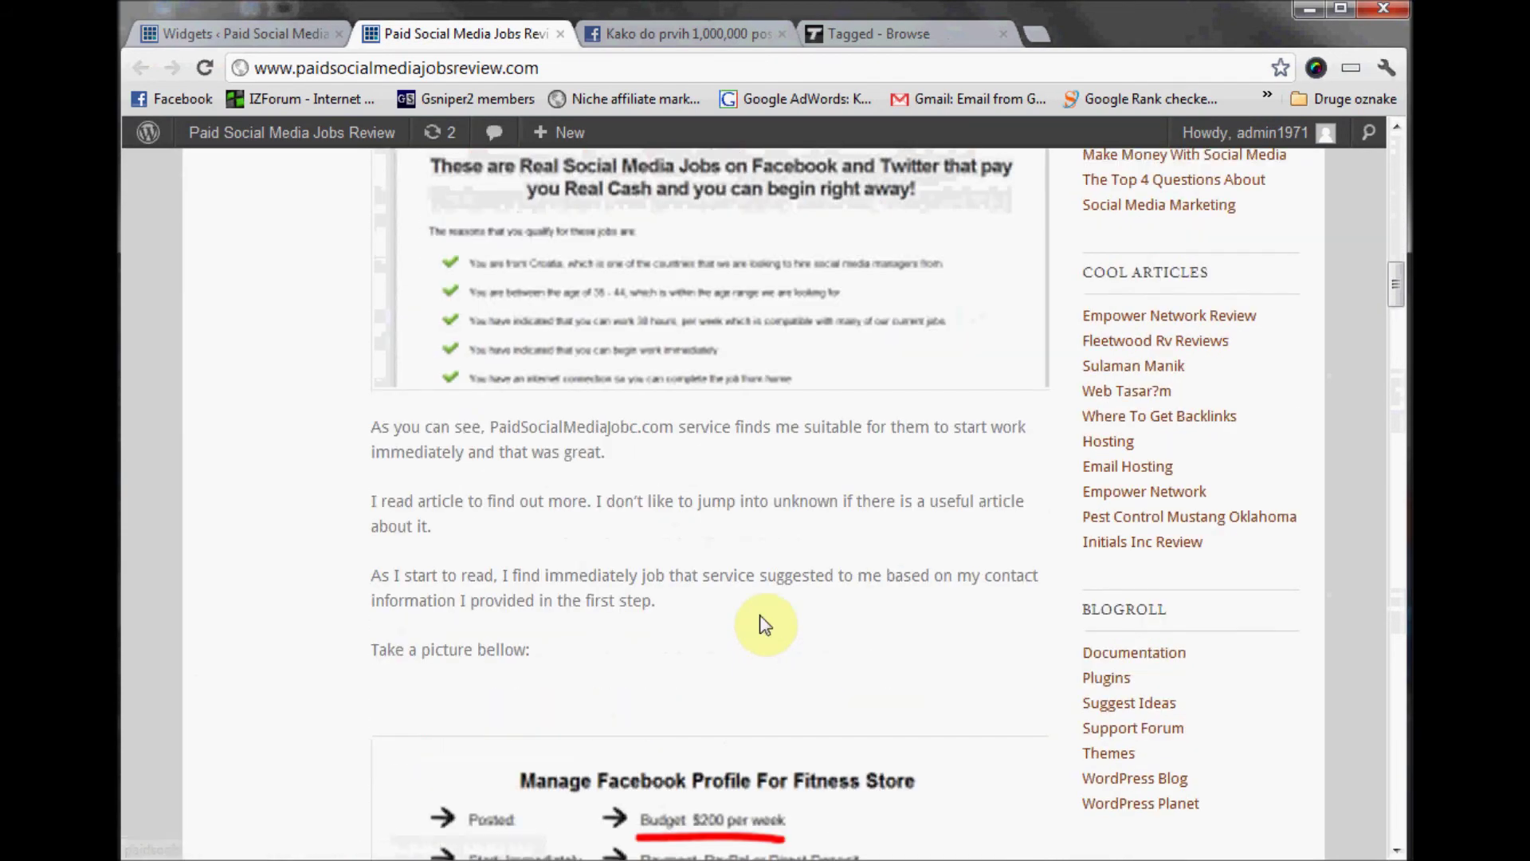
{"action": "scroll", "coordinate": [764, 624], "scroll_direction": "down", "scroll_amount": 13}
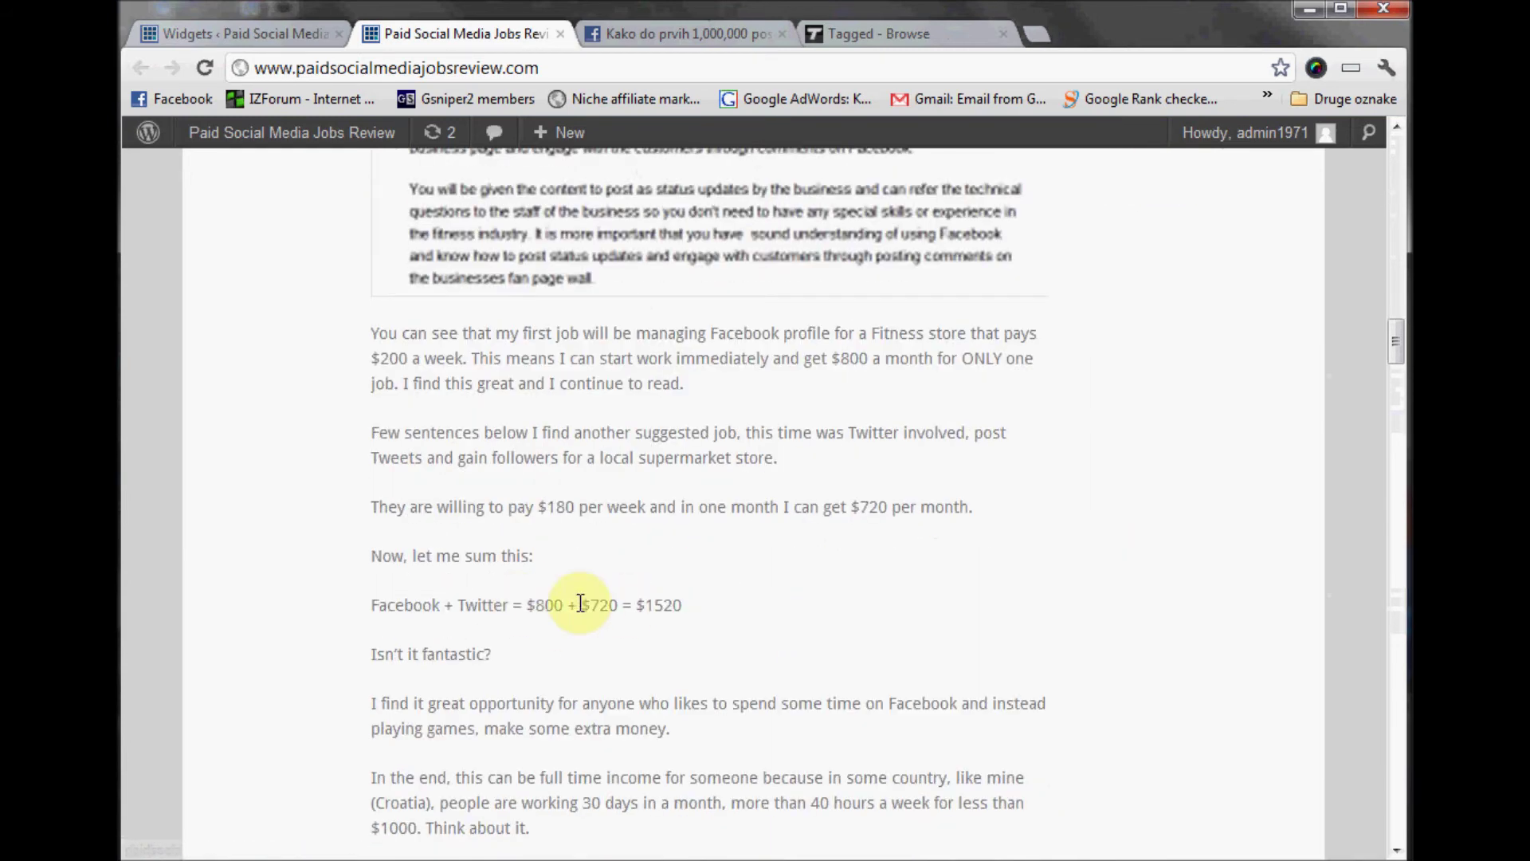
{"action": "scroll", "coordinate": [722, 660], "scroll_direction": "down", "scroll_amount": 11}
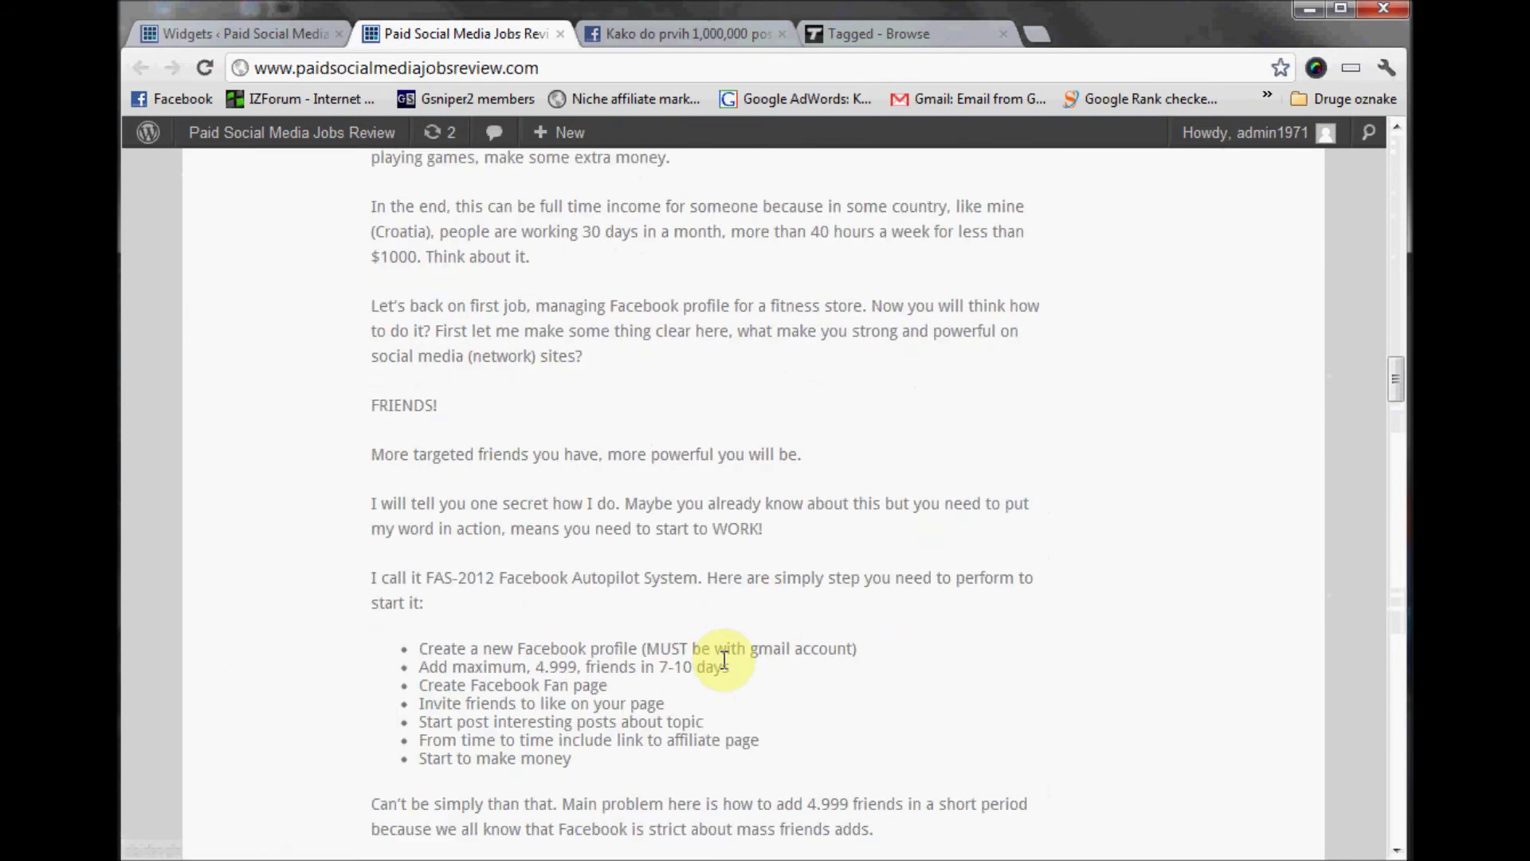
{"action": "scroll", "coordinate": [723, 659], "scroll_direction": "down", "scroll_amount": 7}
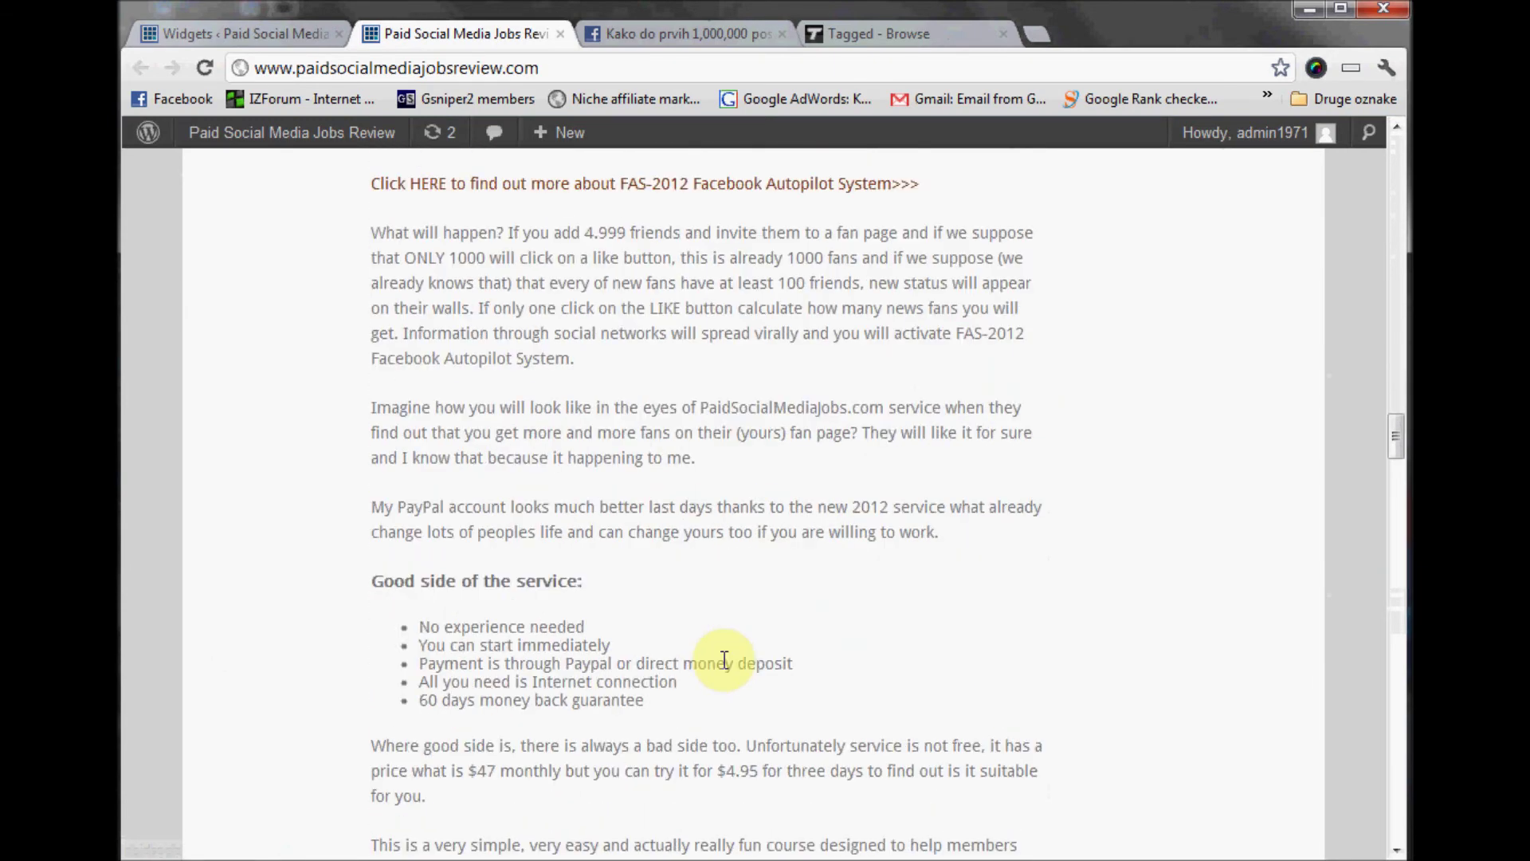
{"action": "scroll", "coordinate": [724, 658], "scroll_direction": "down", "scroll_amount": 3}
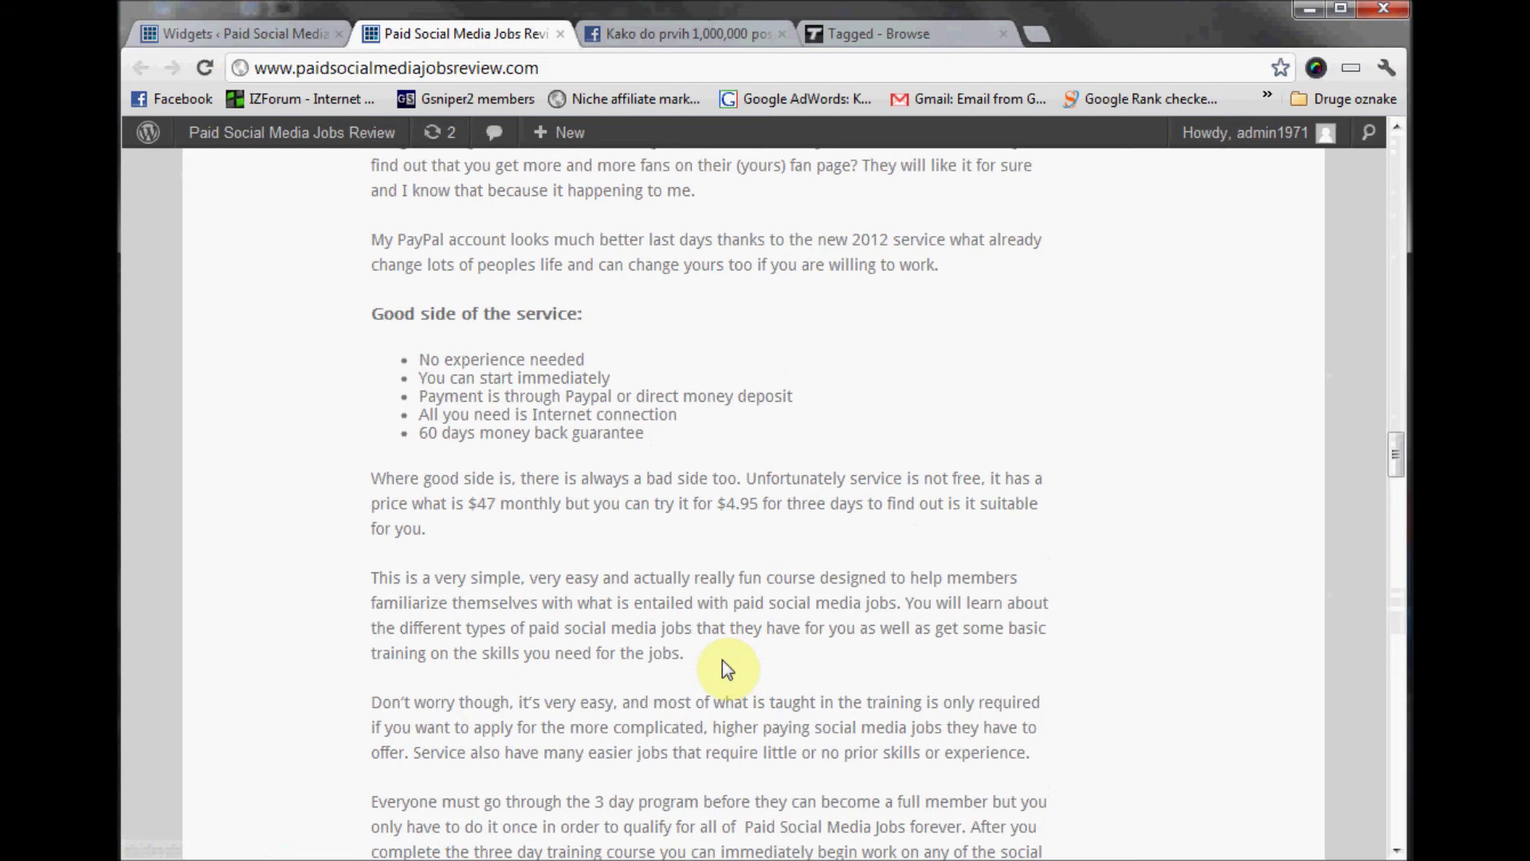
{"action": "scroll", "coordinate": [723, 661], "scroll_direction": "down", "scroll_amount": 3}
{"action": "scroll", "coordinate": [726, 669], "scroll_direction": "up", "scroll_amount": 20}
{"action": "middle_click", "coordinate": [727, 675]}
{"action": "scroll", "coordinate": [727, 675], "scroll_direction": "up", "scroll_amount": 15}
{"action": "scroll", "coordinate": [726, 669], "scroll_direction": "down", "scroll_amount": 4}
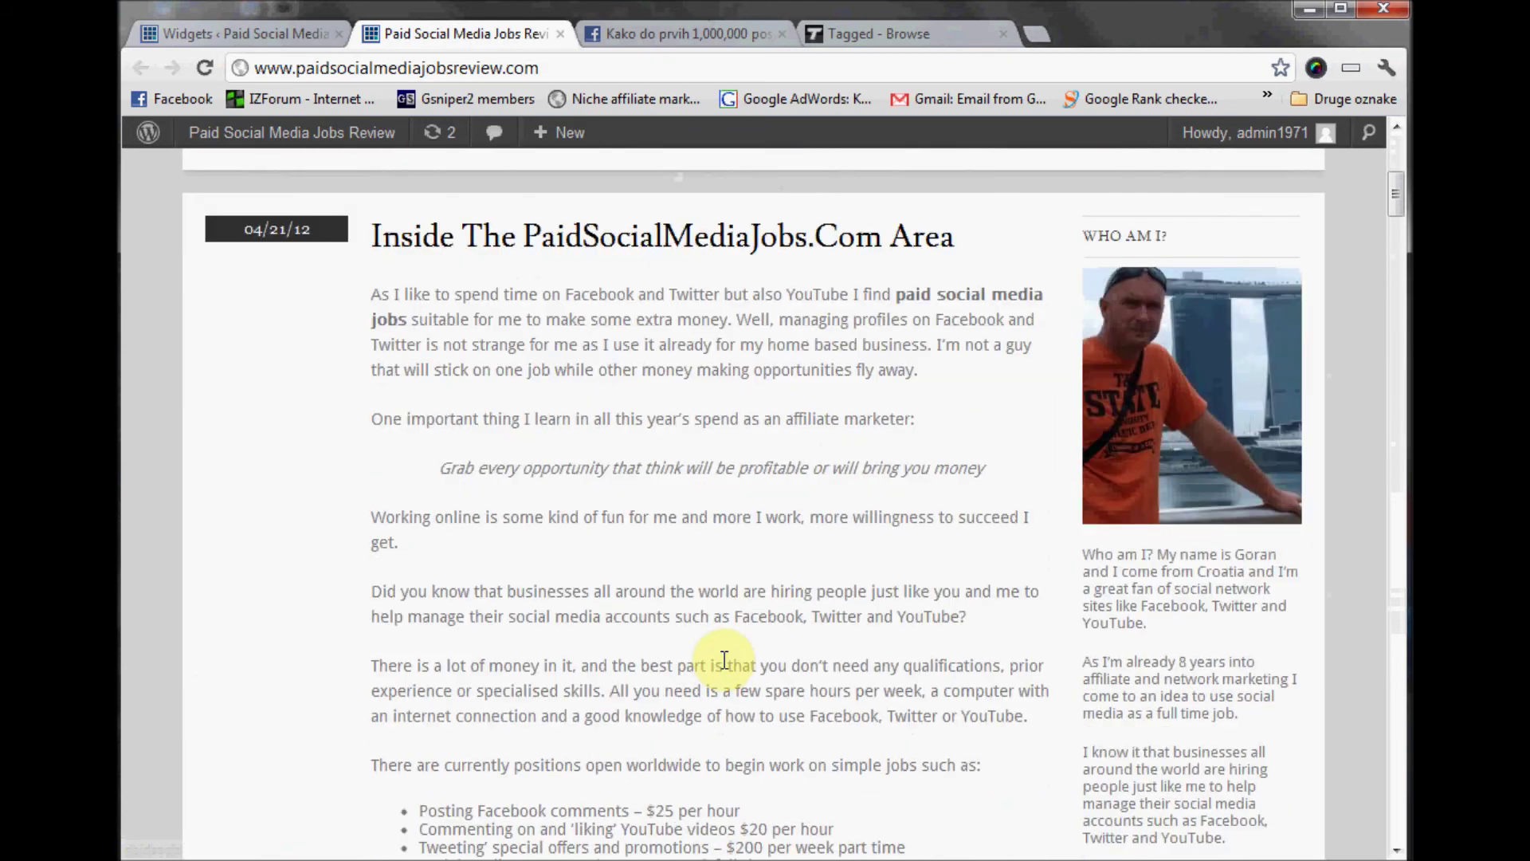
{"action": "scroll", "coordinate": [963, 741], "scroll_direction": "down", "scroll_amount": 11}
{"action": "middle_click", "coordinate": [966, 737]}
{"action": "scroll", "coordinate": [560, 601], "scroll_direction": "up", "scroll_amount": 15}
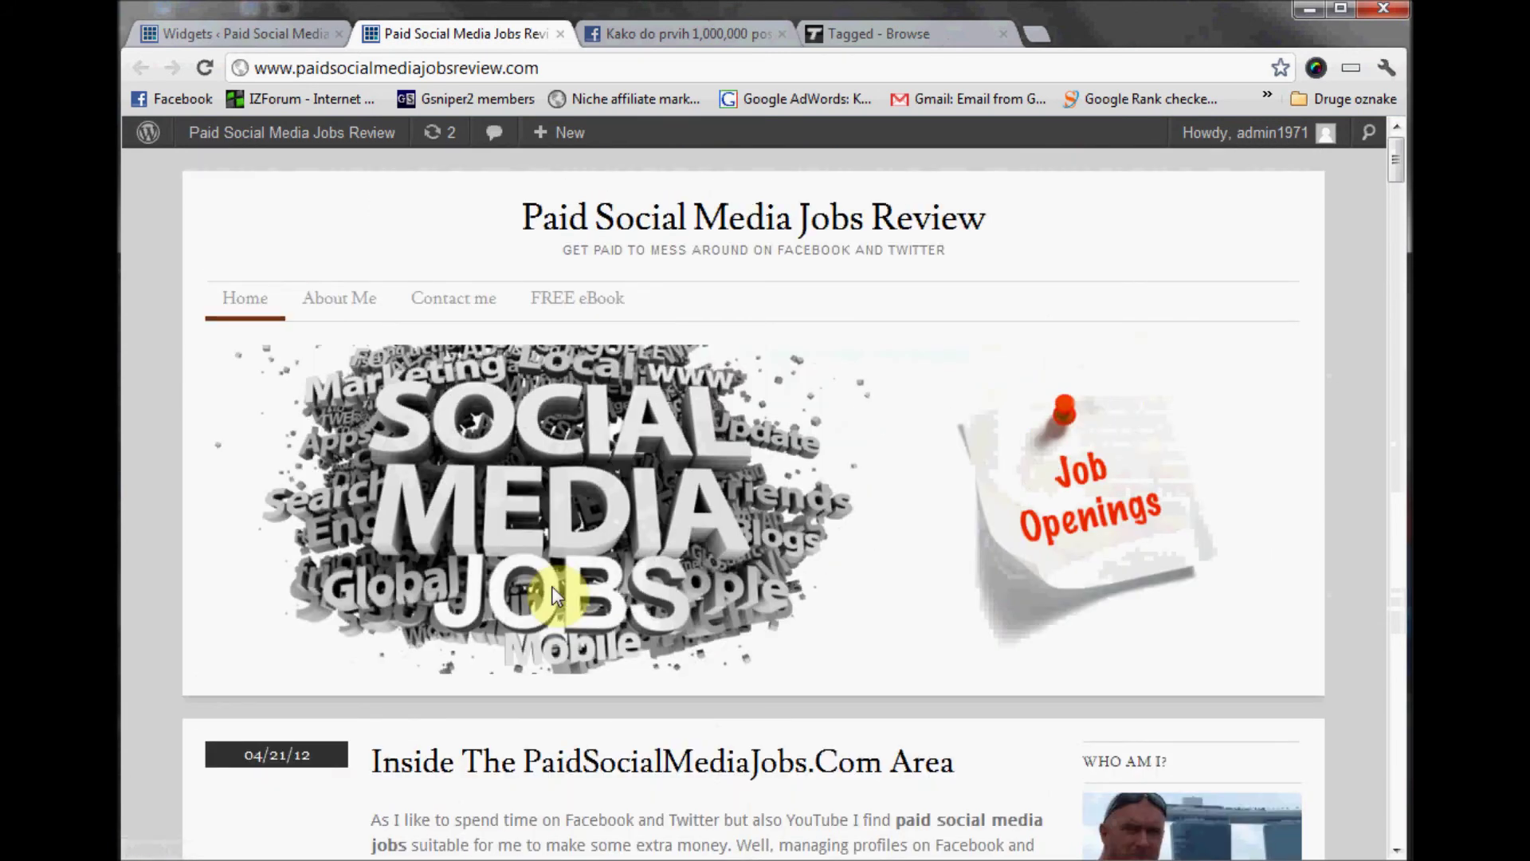
Go back to the Widgets admin page to view the ABC Widget, and open the ABC 3000 plugin's link list.
{"action": "left_click", "coordinate": [215, 32]}
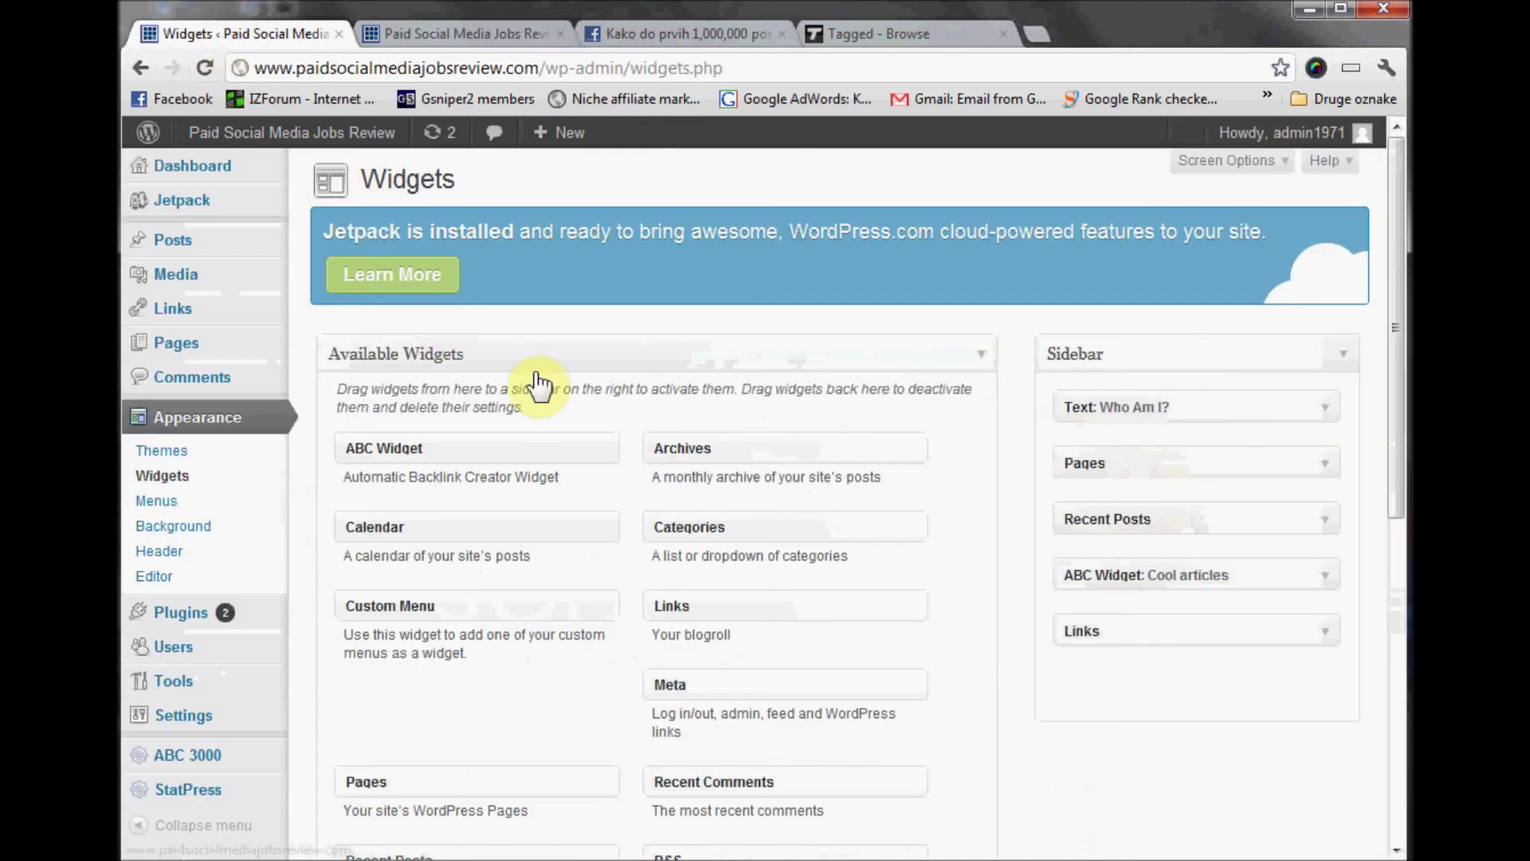
{"action": "left_click_drag", "start_coordinate": [529, 447], "coordinate": [495, 451]}
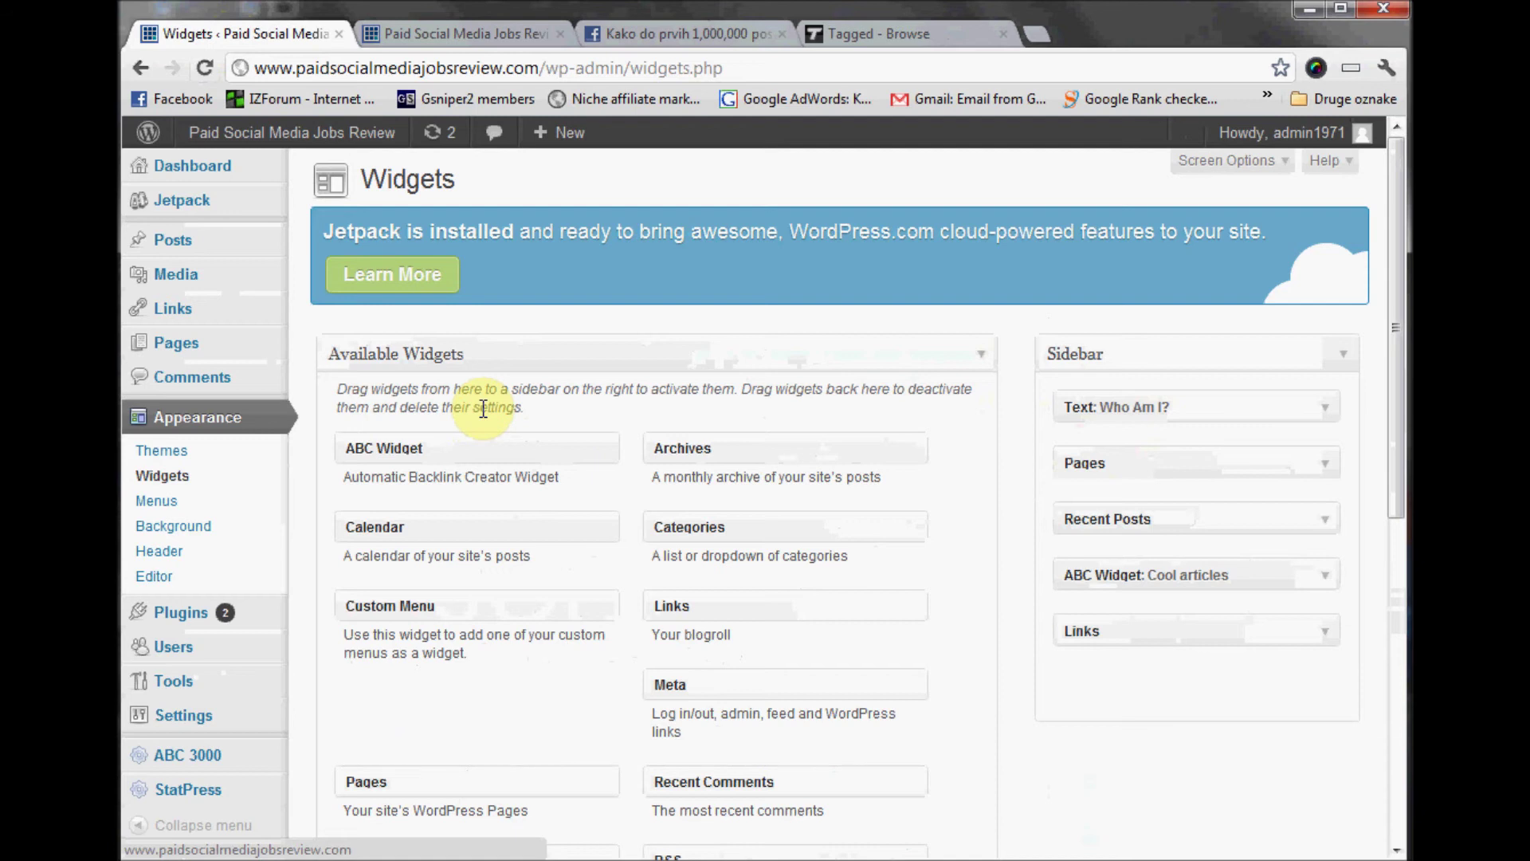
{"action": "left_click", "coordinate": [187, 754]}
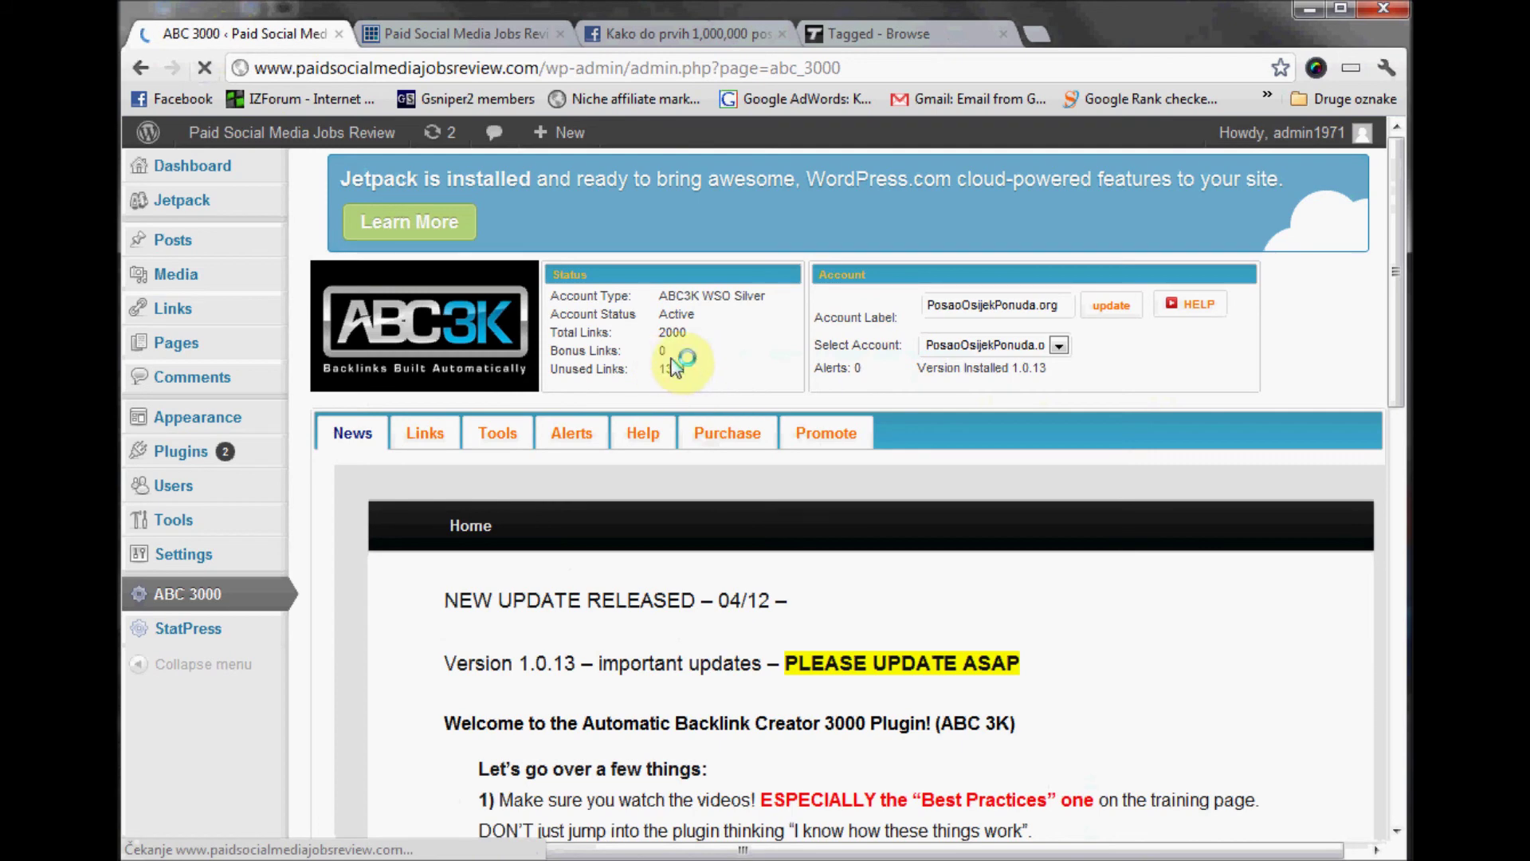
{"action": "scroll", "coordinate": [753, 371], "scroll_direction": "down", "scroll_amount": 2}
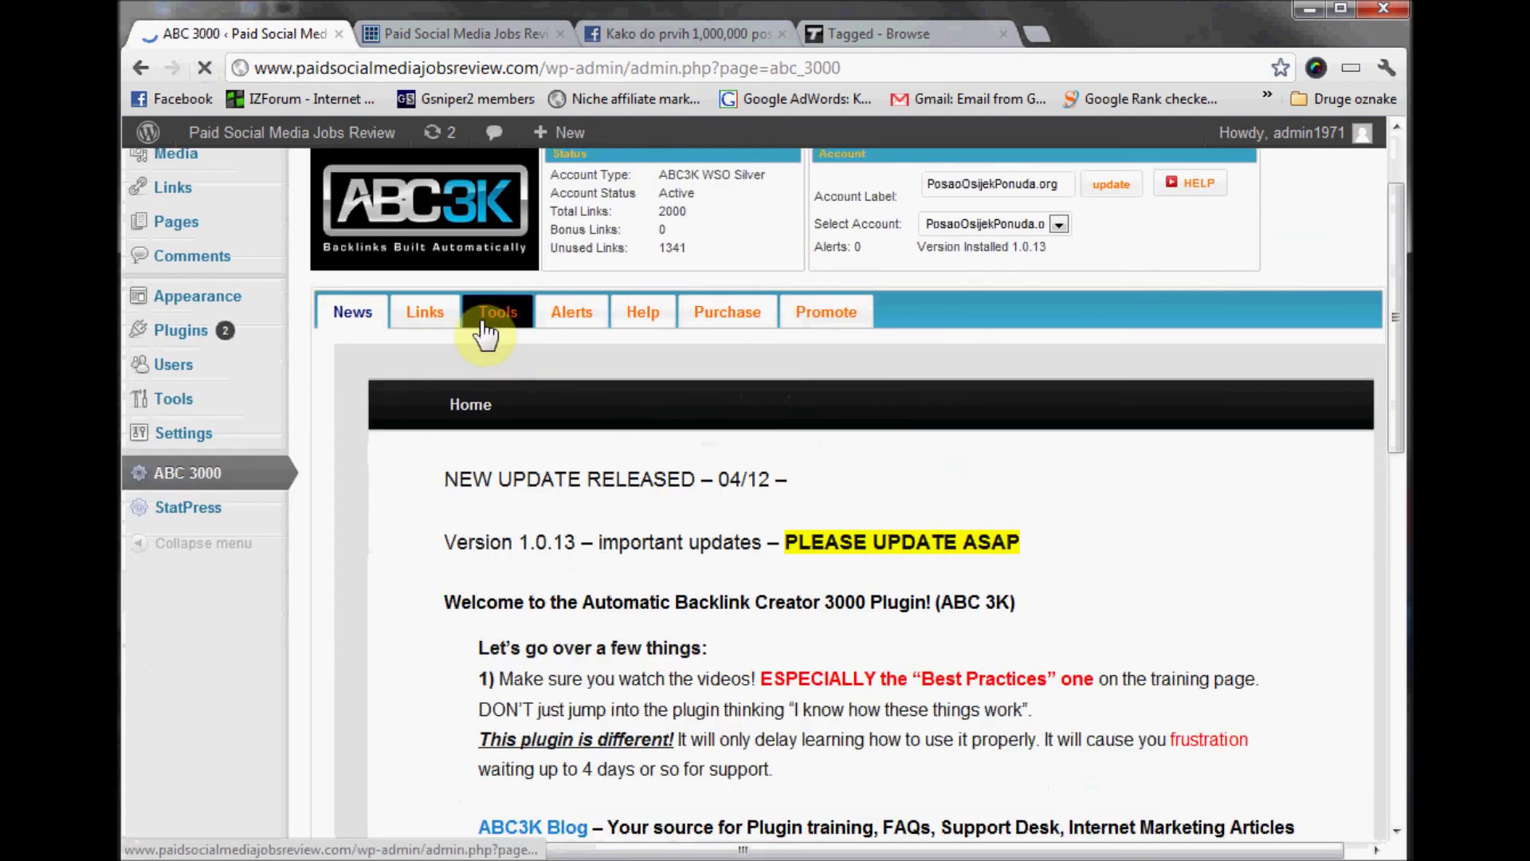
{"action": "left_click", "coordinate": [418, 315]}
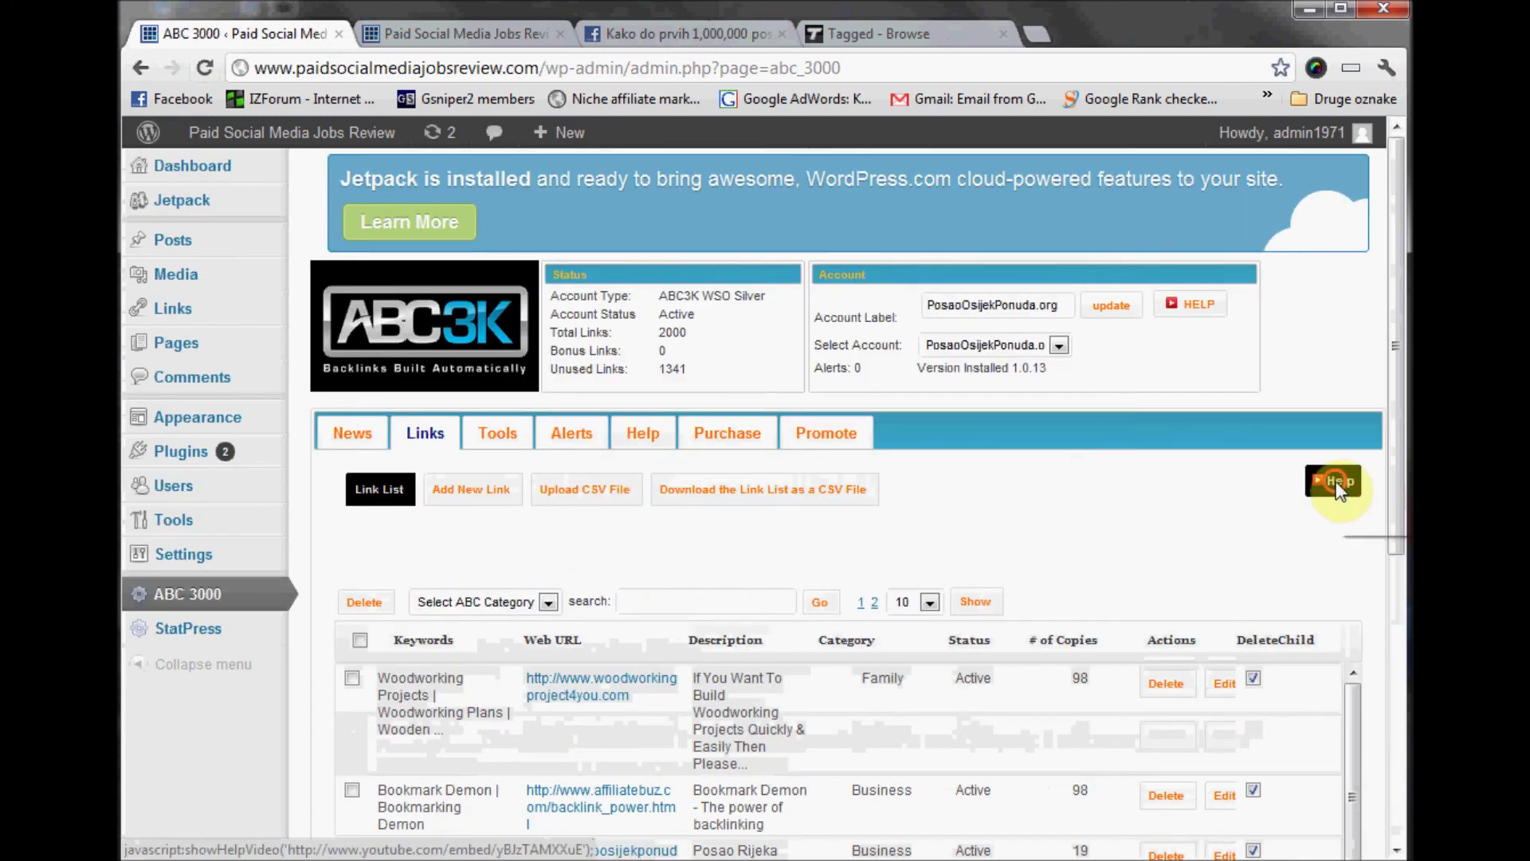
Open the help video for the ABC 3000 link list and start playing it.
{"action": "left_click", "coordinate": [1332, 481]}
{"action": "scroll", "coordinate": [1074, 468], "scroll_direction": "down", "scroll_amount": 4}
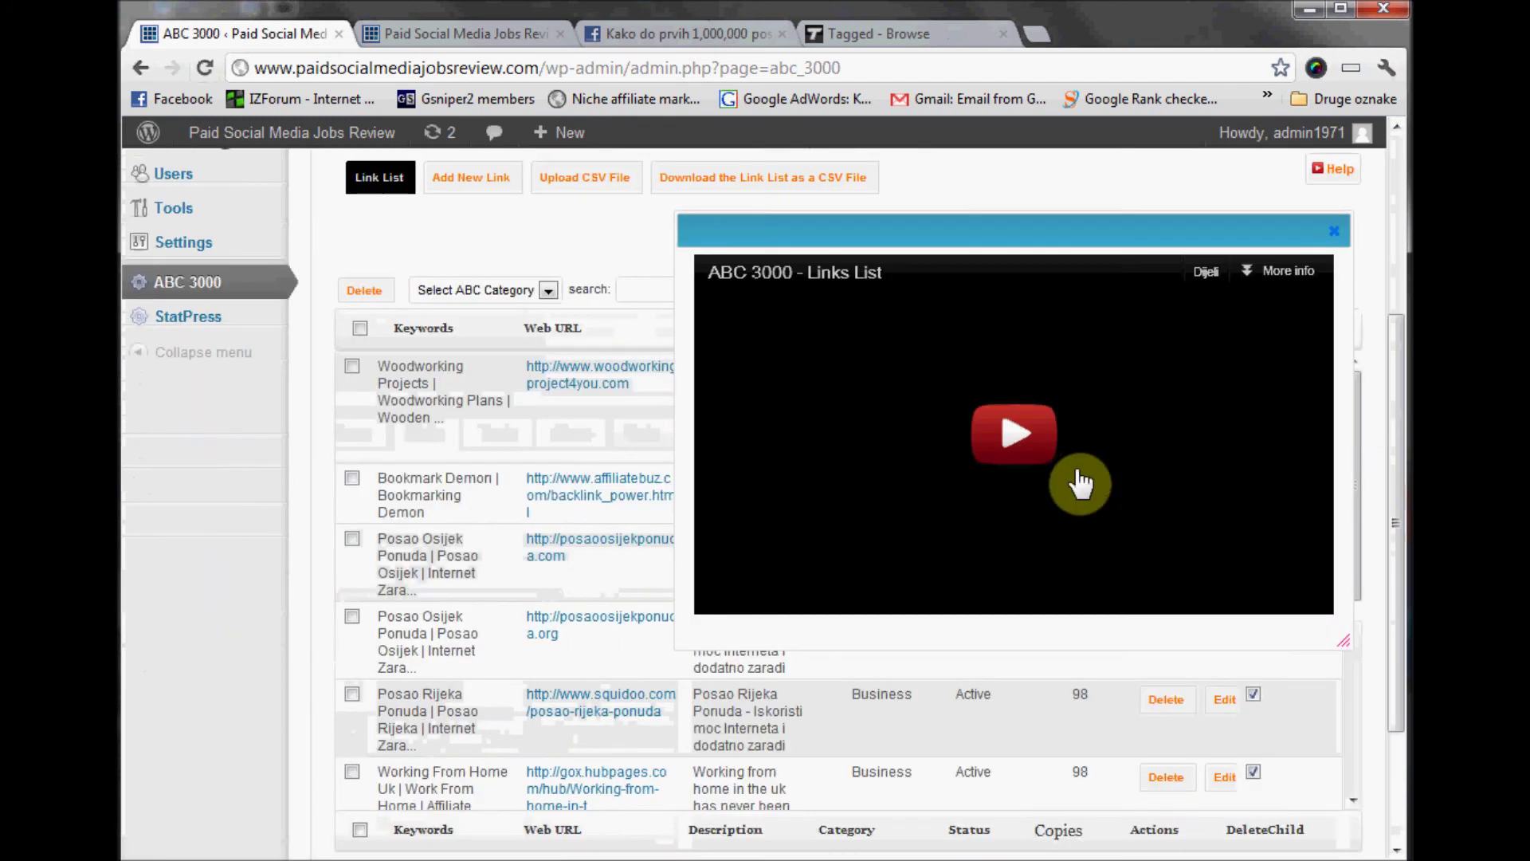
{"action": "left_click", "coordinate": [1011, 438]}
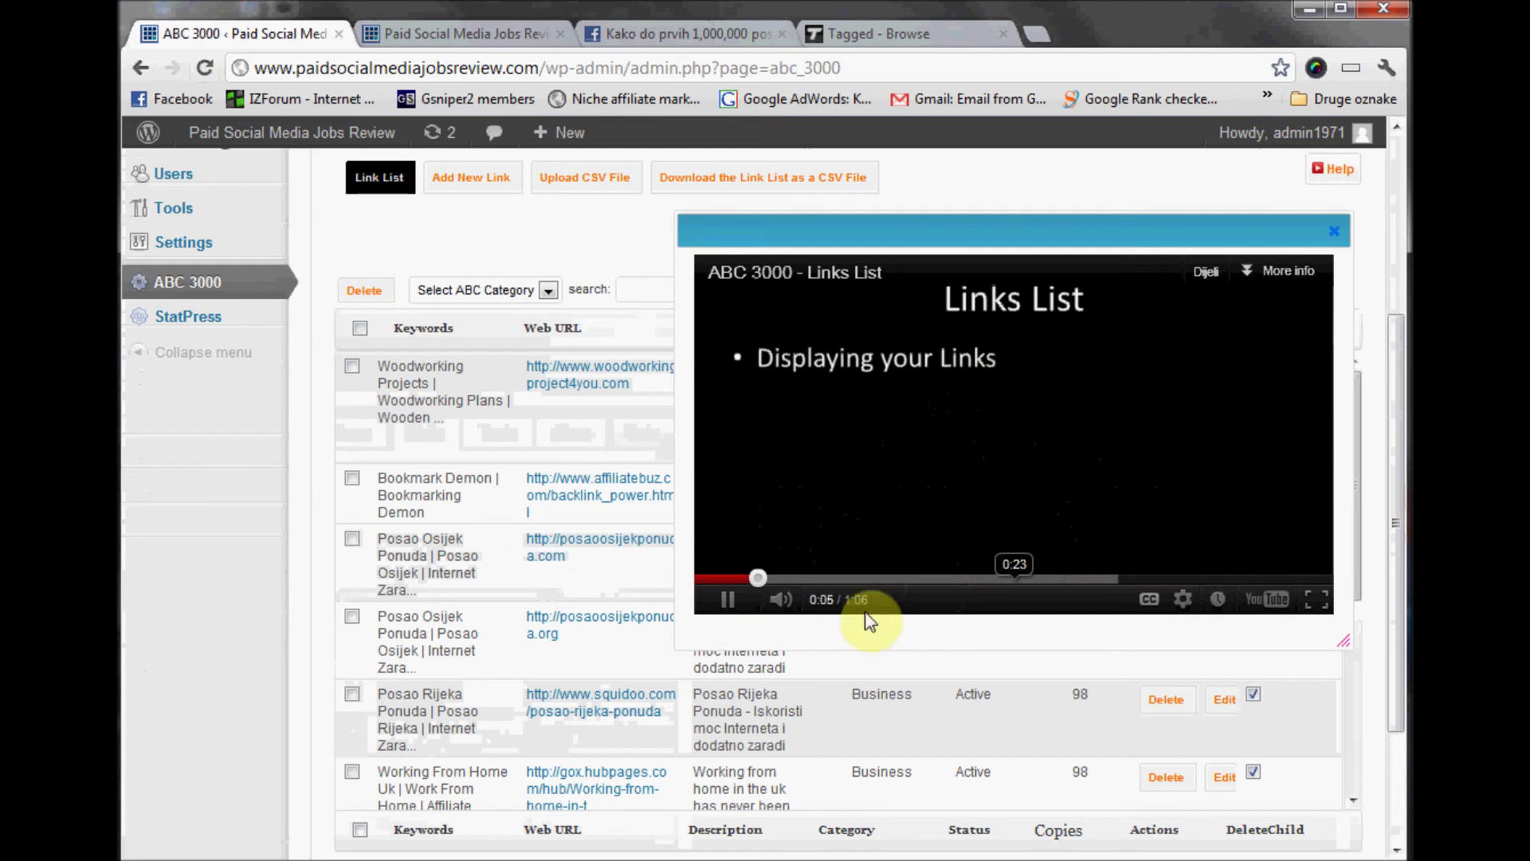
Skip ahead through the Links List help video in several jumps, then pause it and close the video window.
{"action": "mouse_move", "coordinate": [830, 605]}
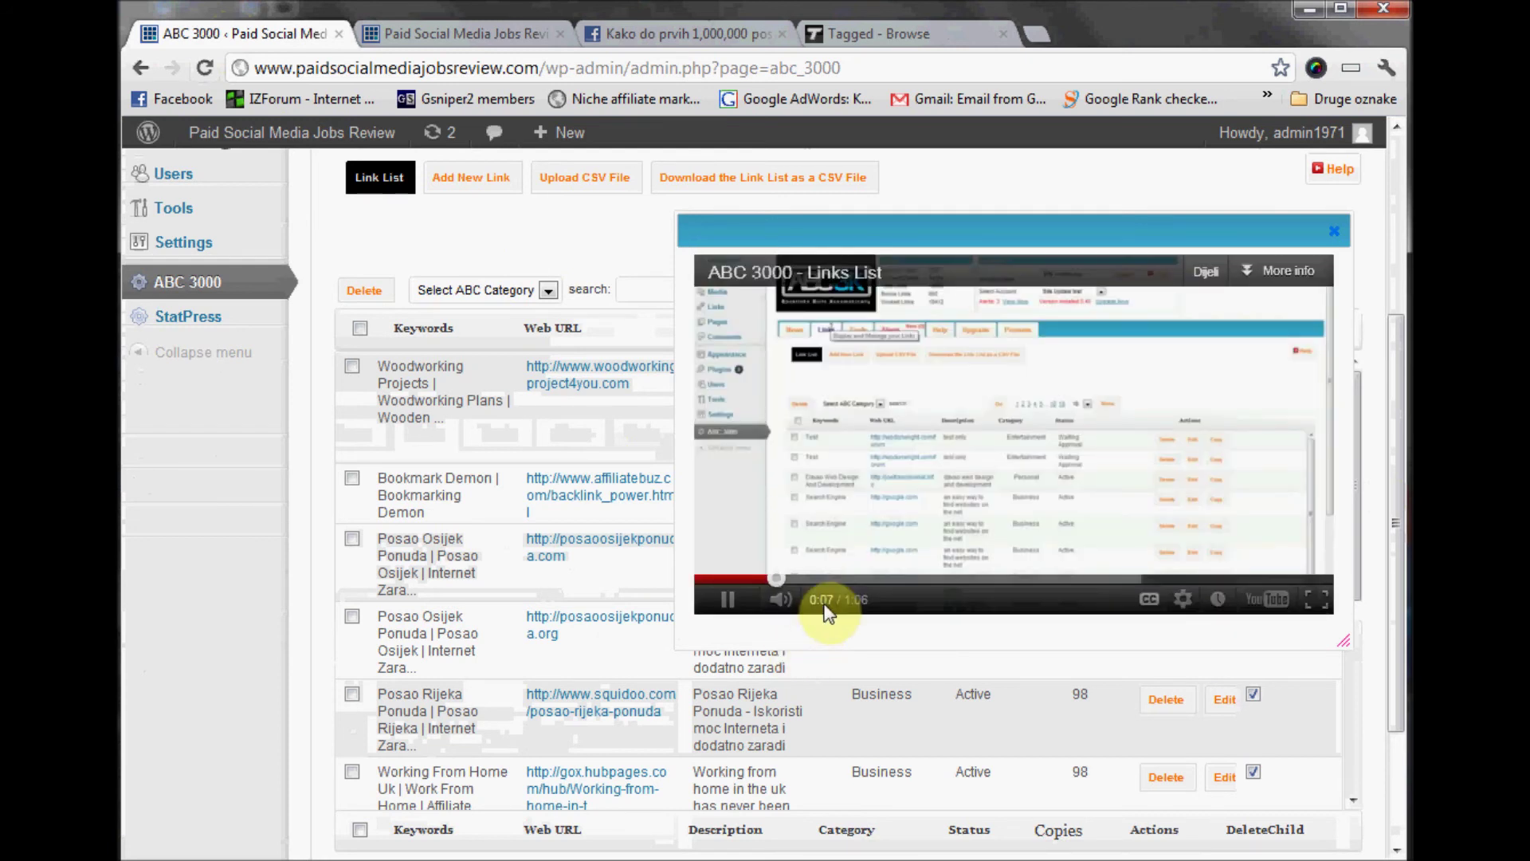
{"action": "left_click", "coordinate": [857, 577]}
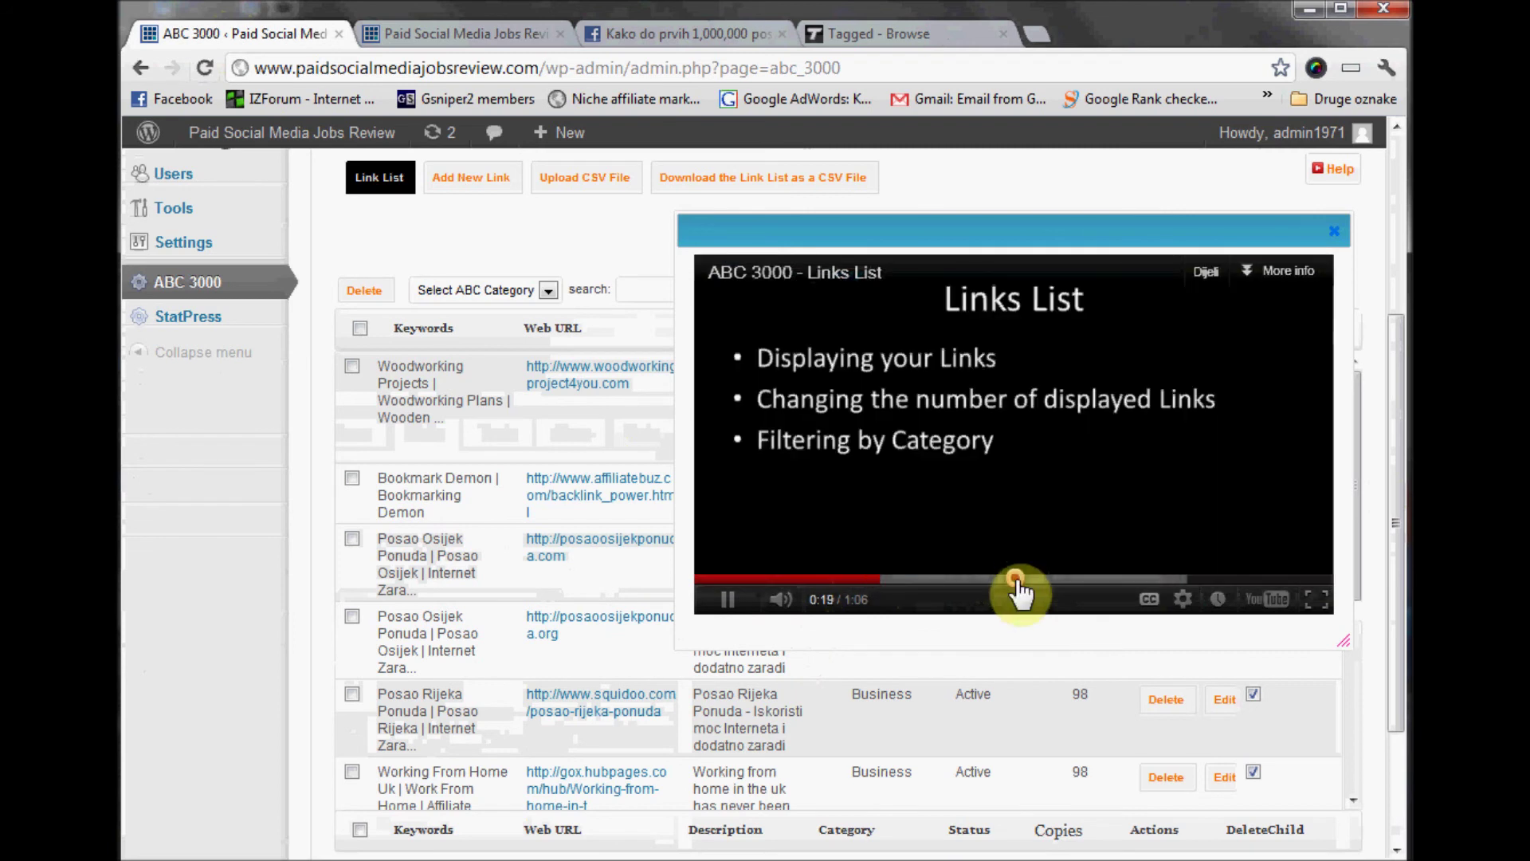
{"action": "left_click", "coordinate": [1017, 580]}
{"action": "left_click", "coordinate": [1126, 580]}
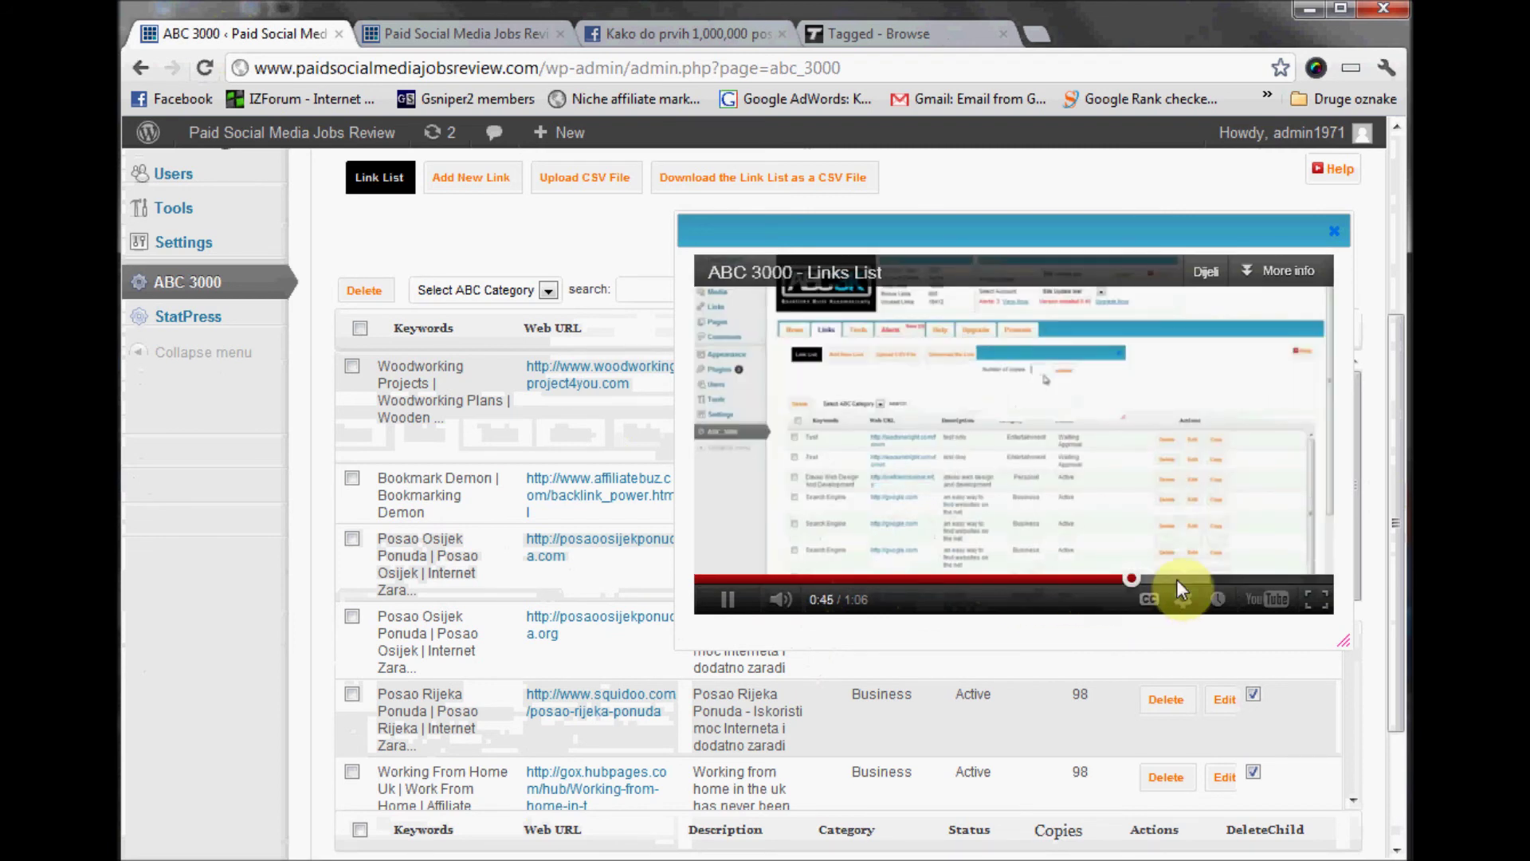
{"action": "left_click", "coordinate": [1194, 580]}
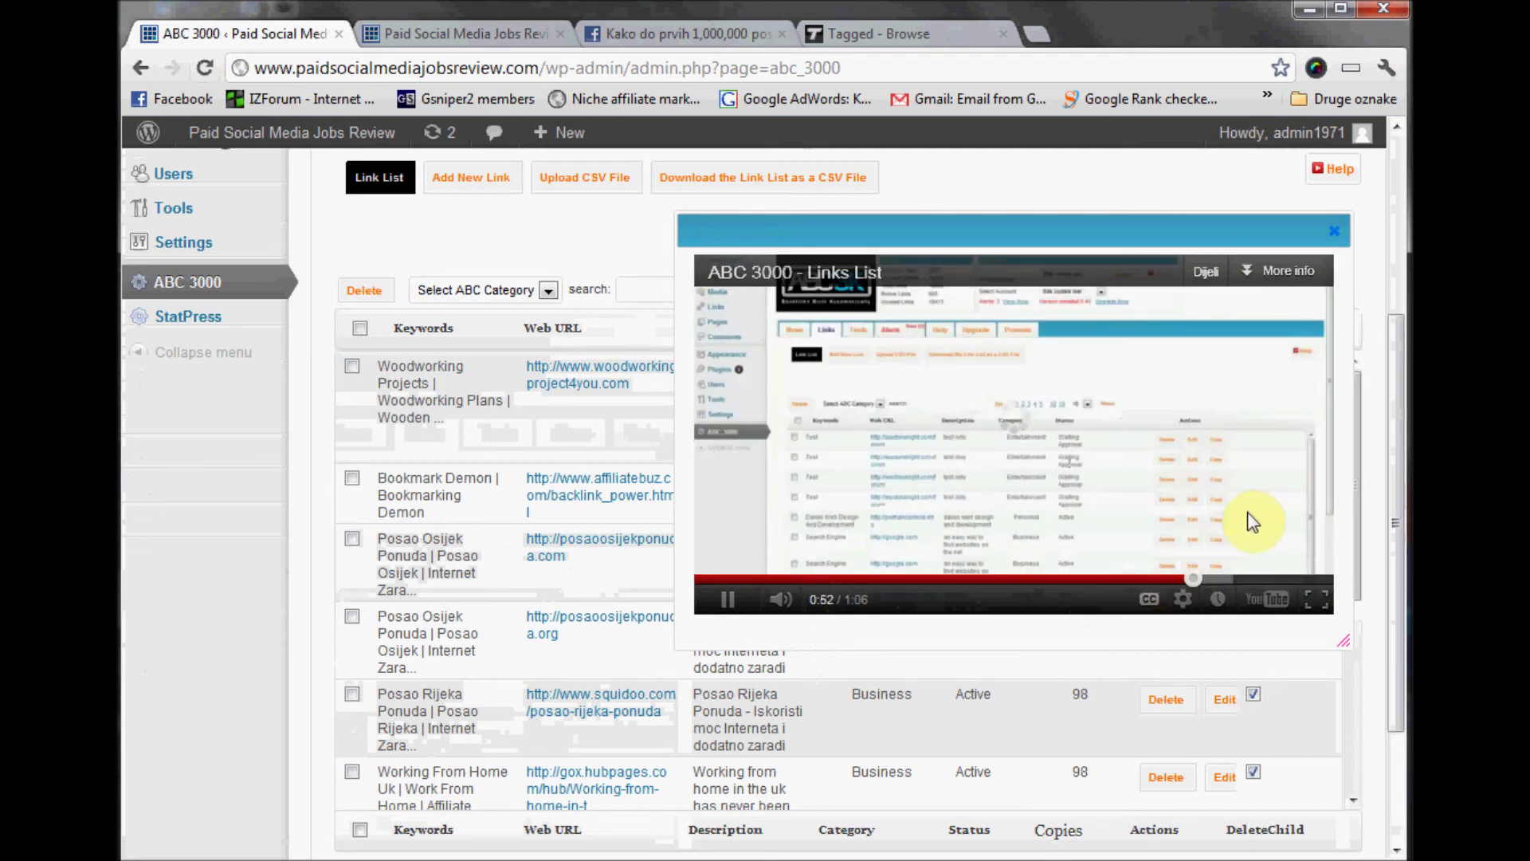
{"action": "left_click", "coordinate": [722, 602]}
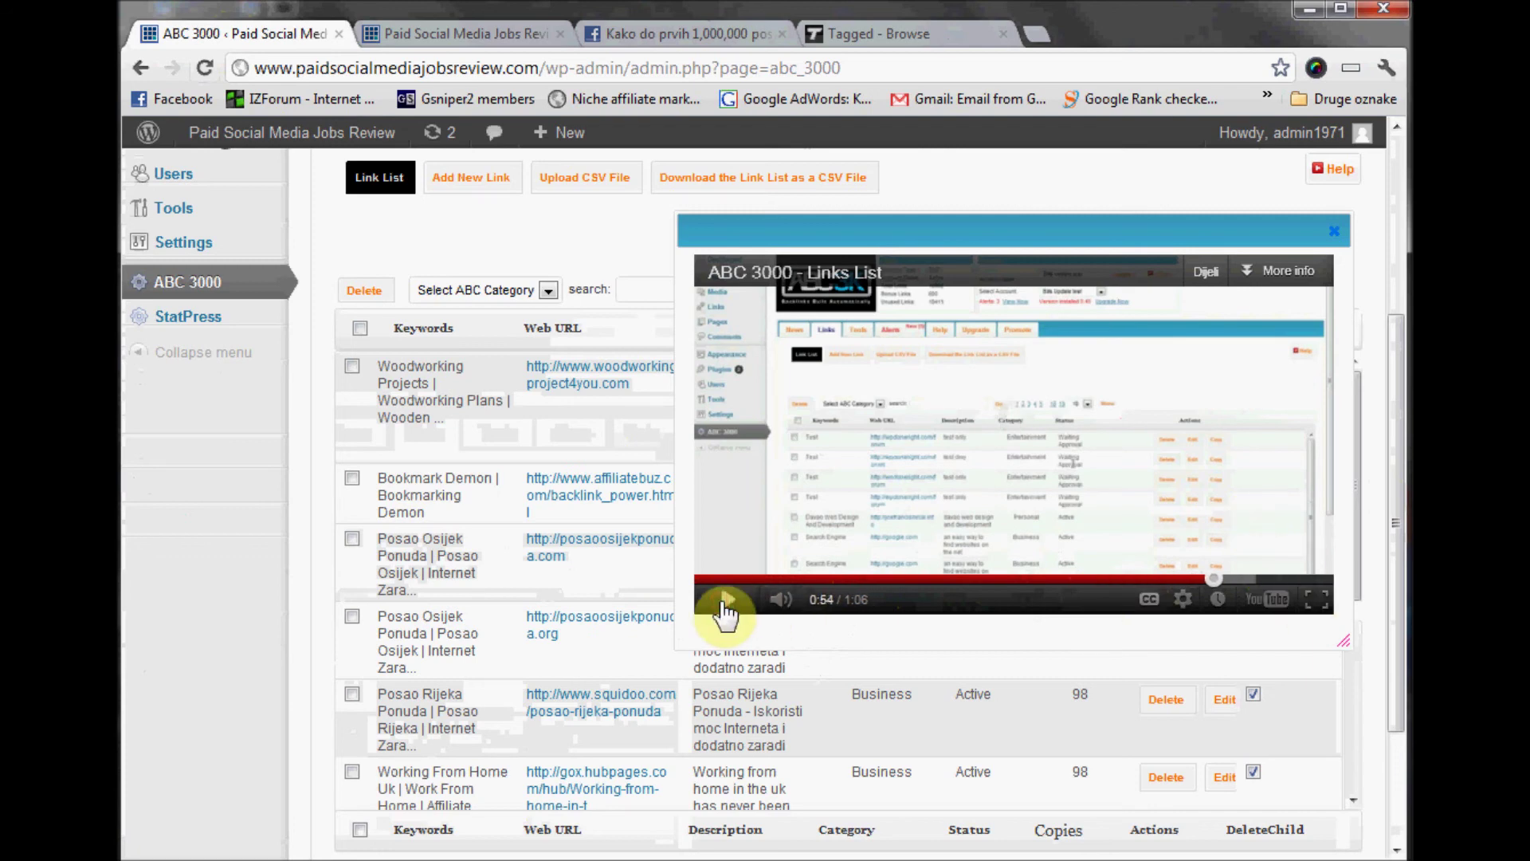
{"action": "left_click", "coordinate": [1337, 234]}
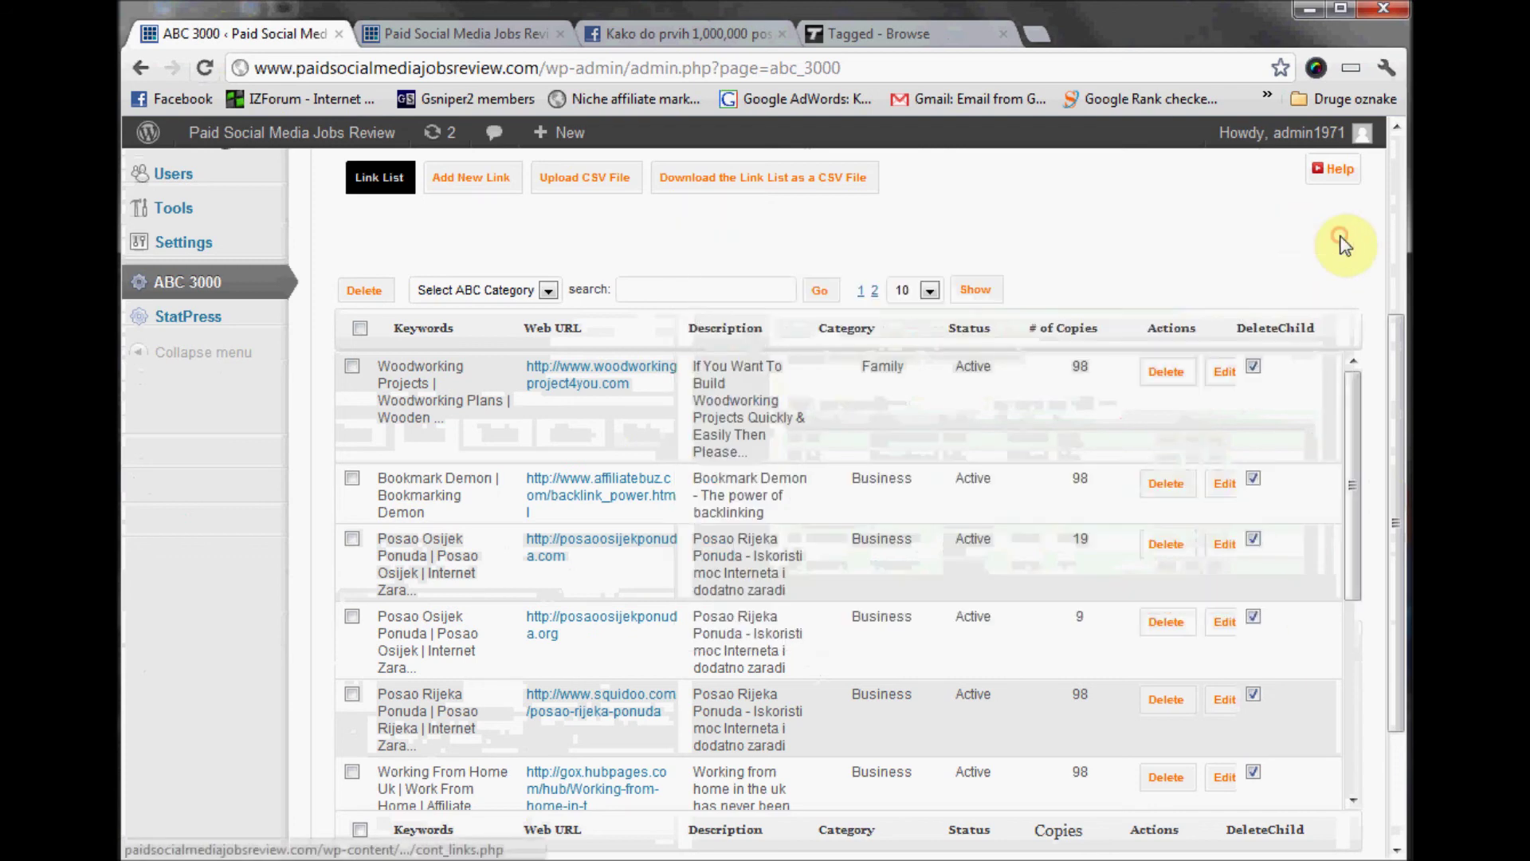
Look through the entries of the ABC 3000 link list and return to the plugin's account status area.
{"action": "scroll", "coordinate": [883, 381], "scroll_direction": "down", "scroll_amount": 5}
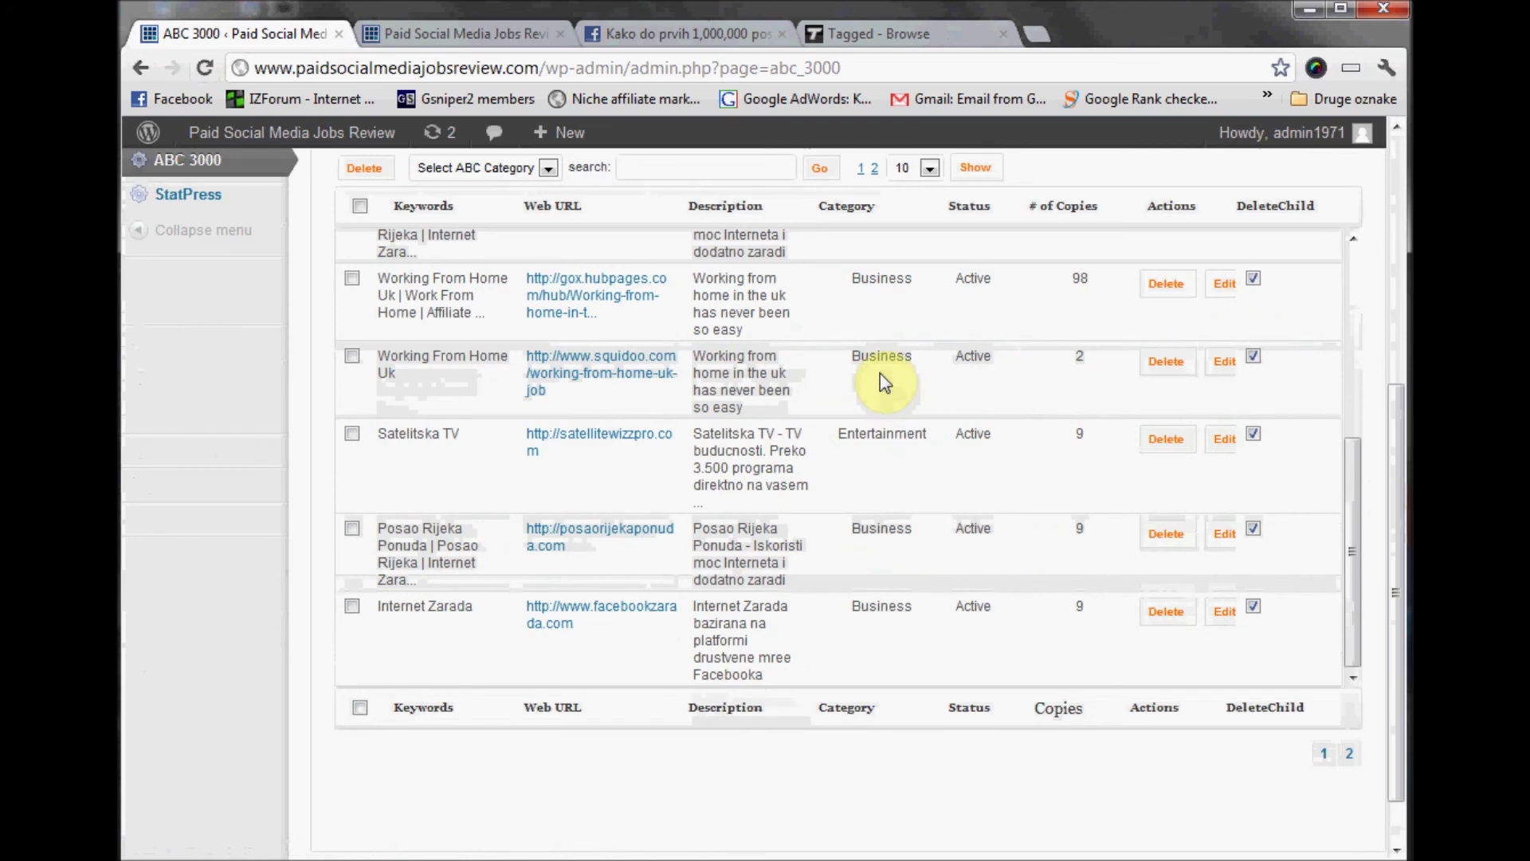
{"action": "scroll", "coordinate": [880, 373], "scroll_direction": "up", "scroll_amount": 3}
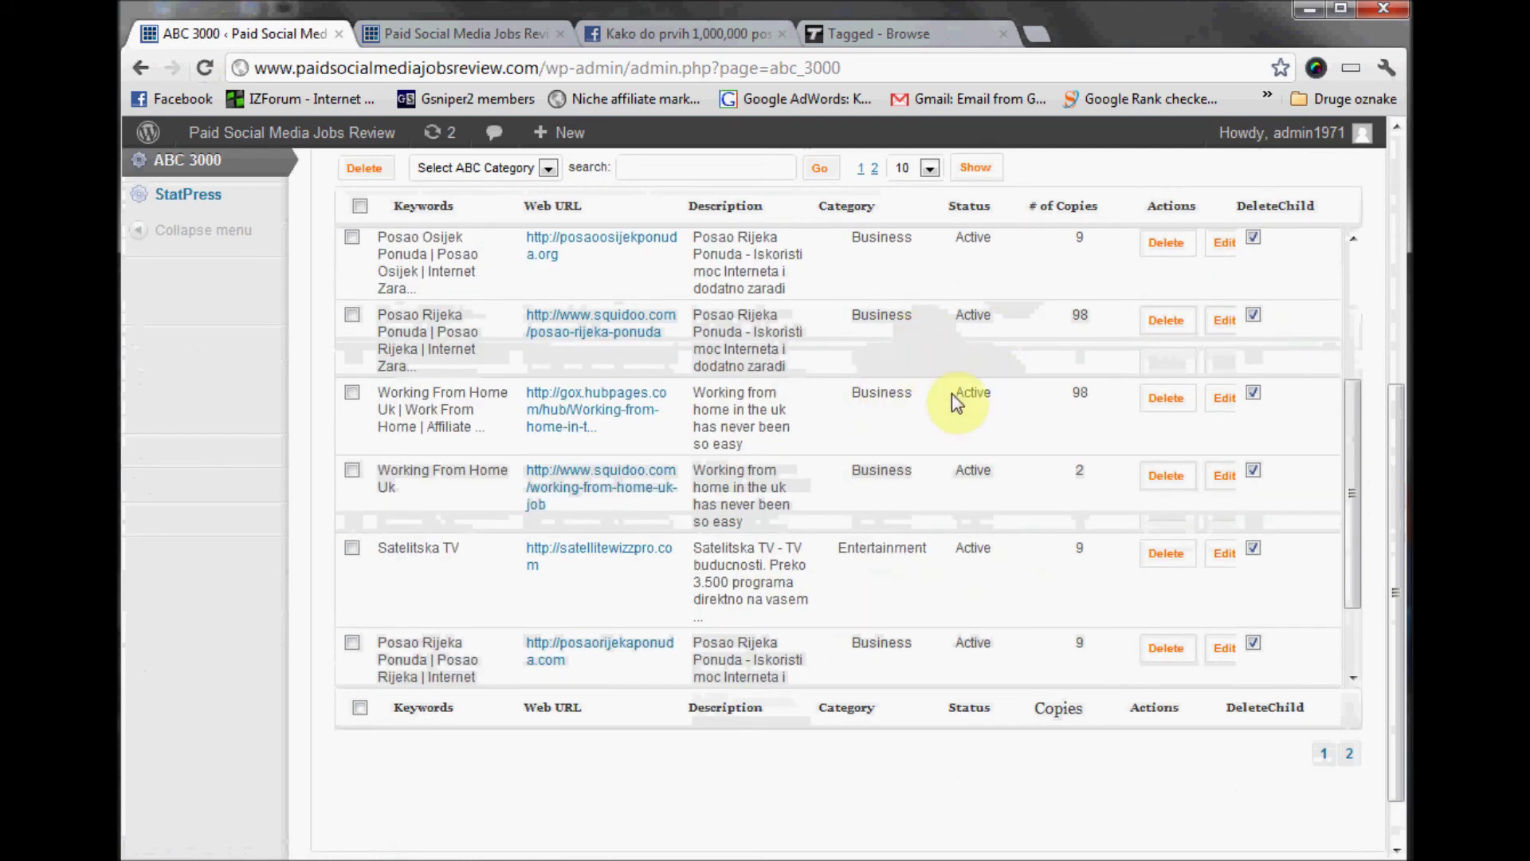
{"action": "scroll", "coordinate": [957, 402], "scroll_direction": "up", "scroll_amount": 5}
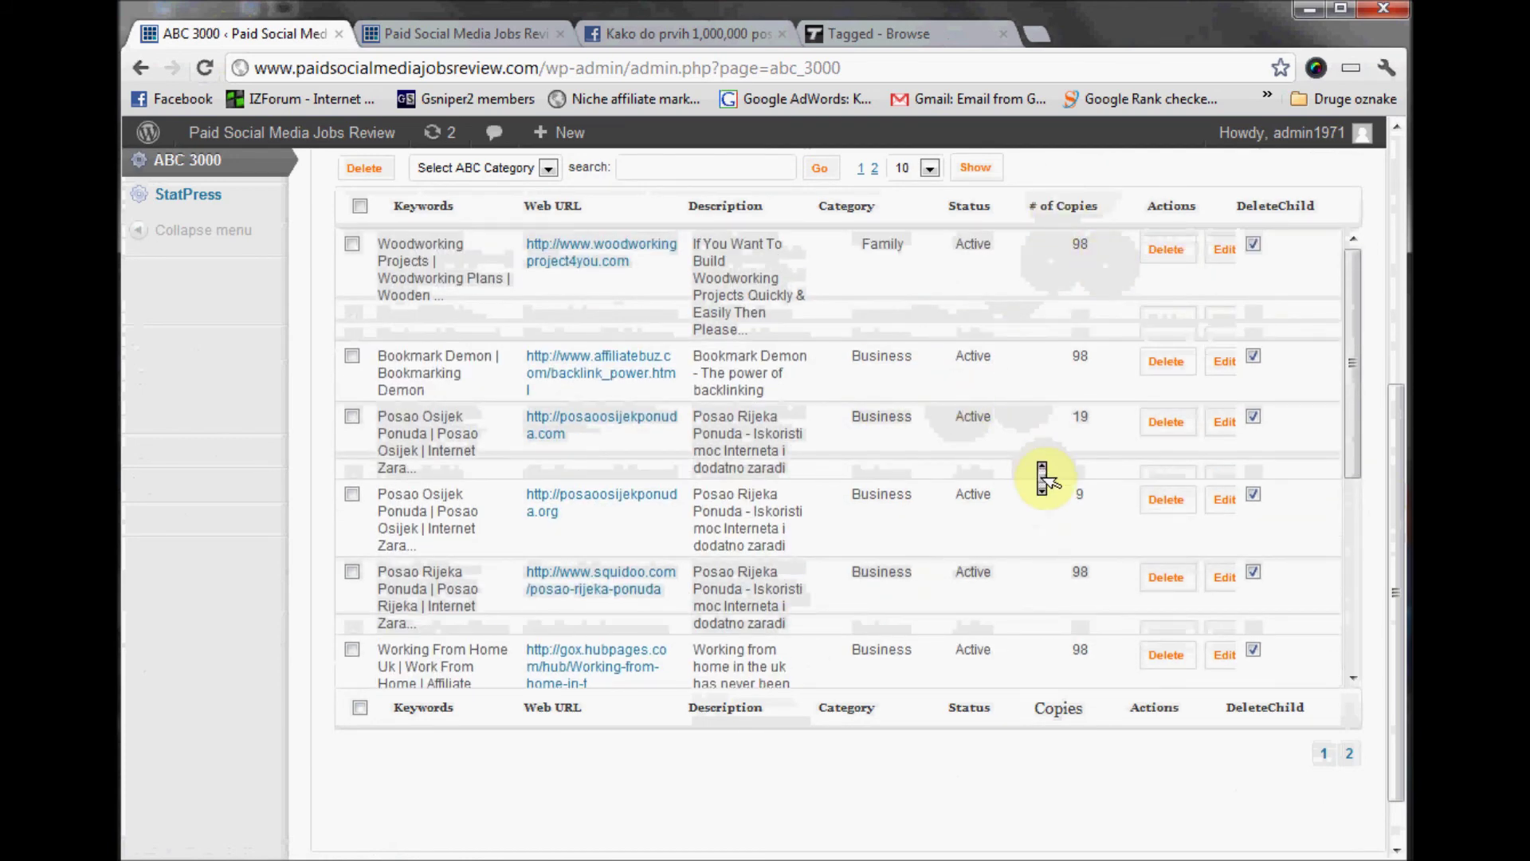
{"action": "scroll", "coordinate": [1042, 478], "scroll_direction": "up", "scroll_amount": 5}
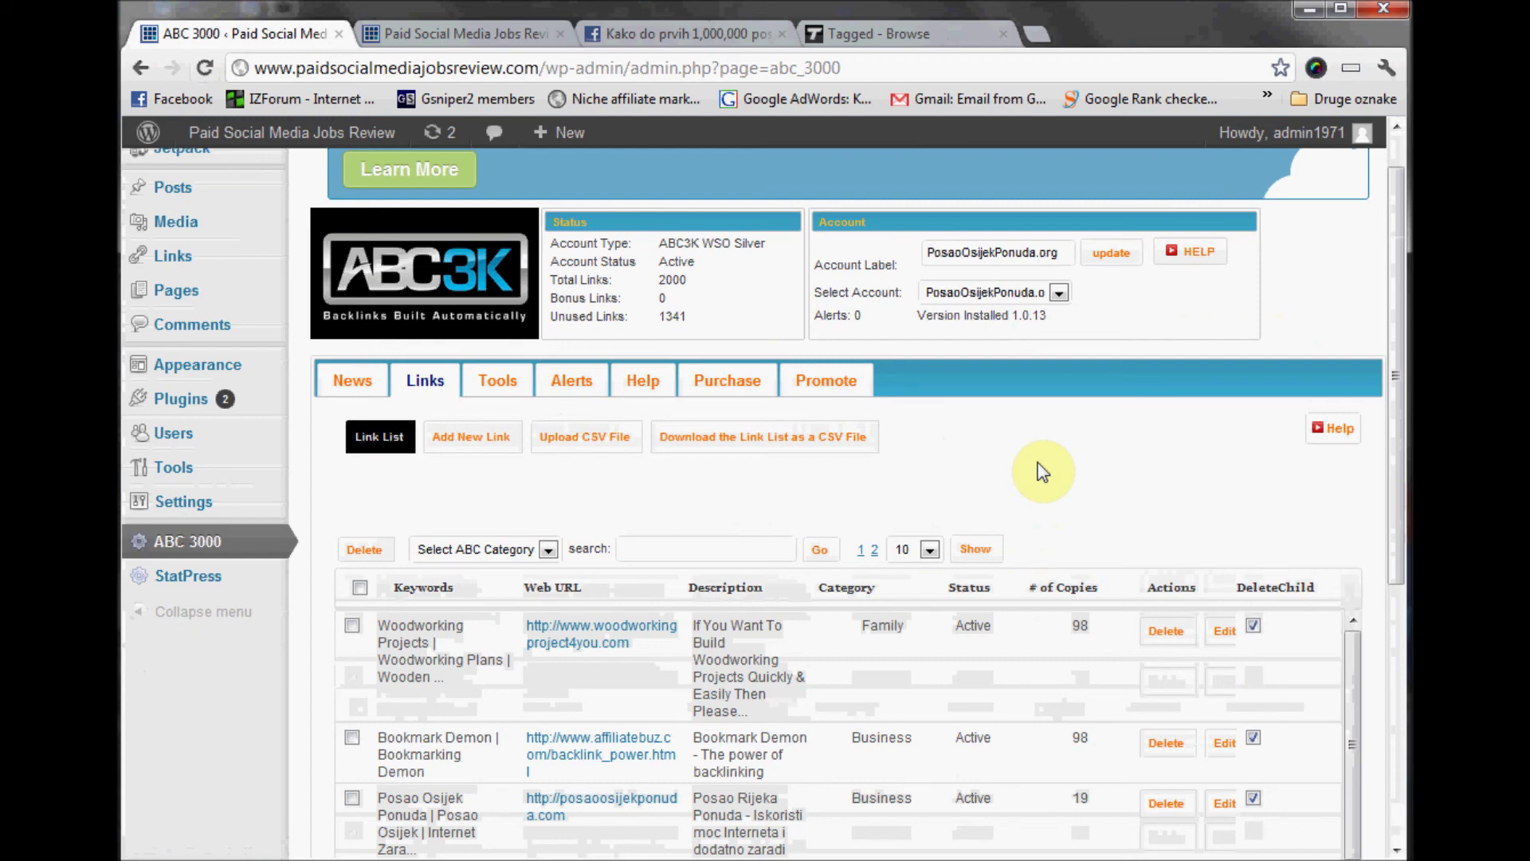
Glance at the live site, return to the admin, open the StatPress overview and check the 20 Apr pageviews and visitors in the chart.
{"action": "left_click", "coordinate": [467, 33]}
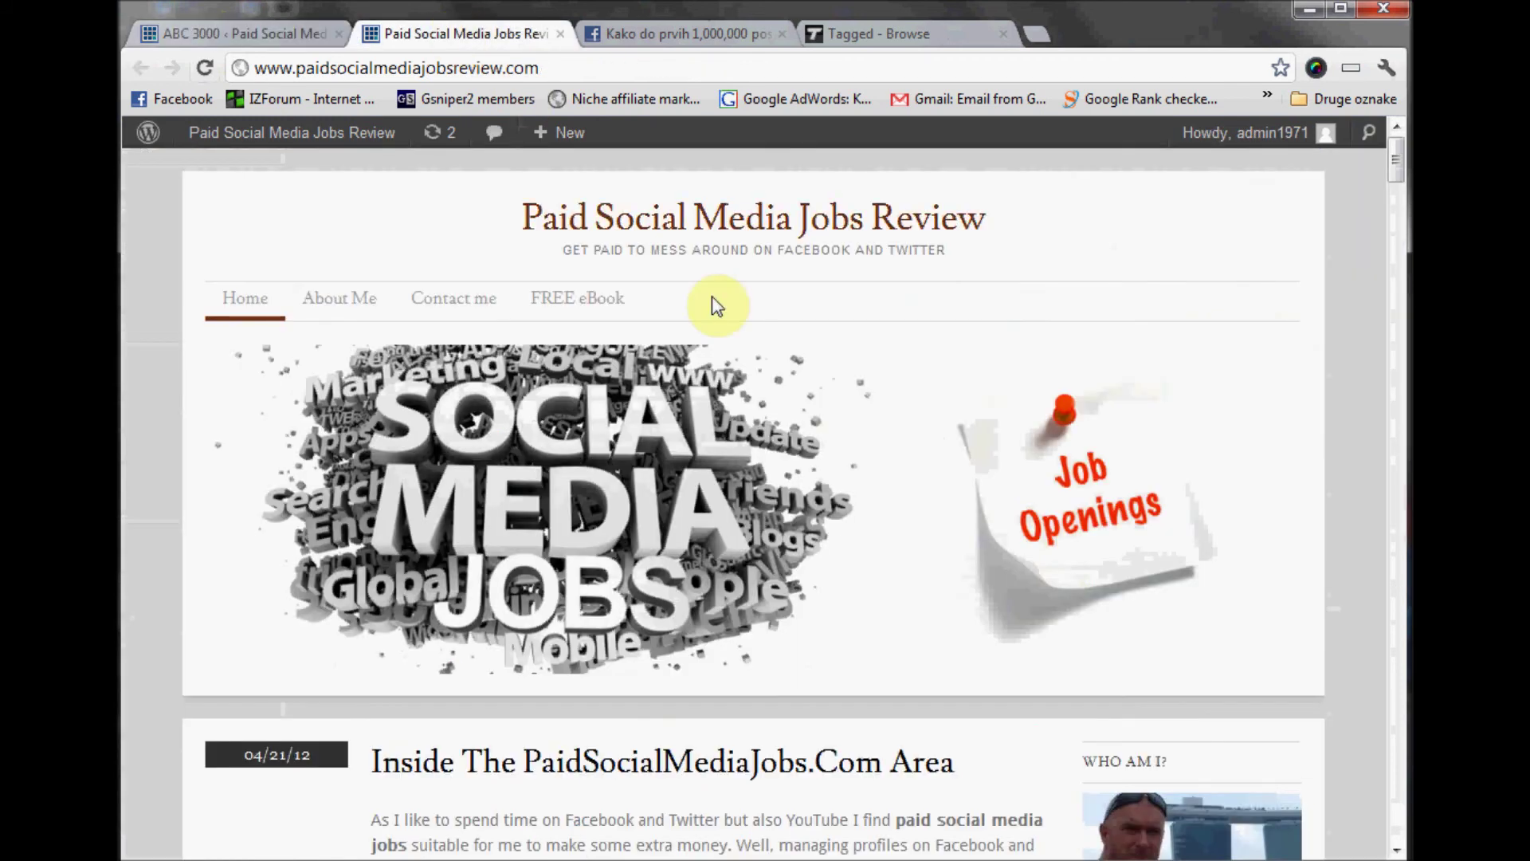
{"action": "left_click", "coordinate": [346, 32]}
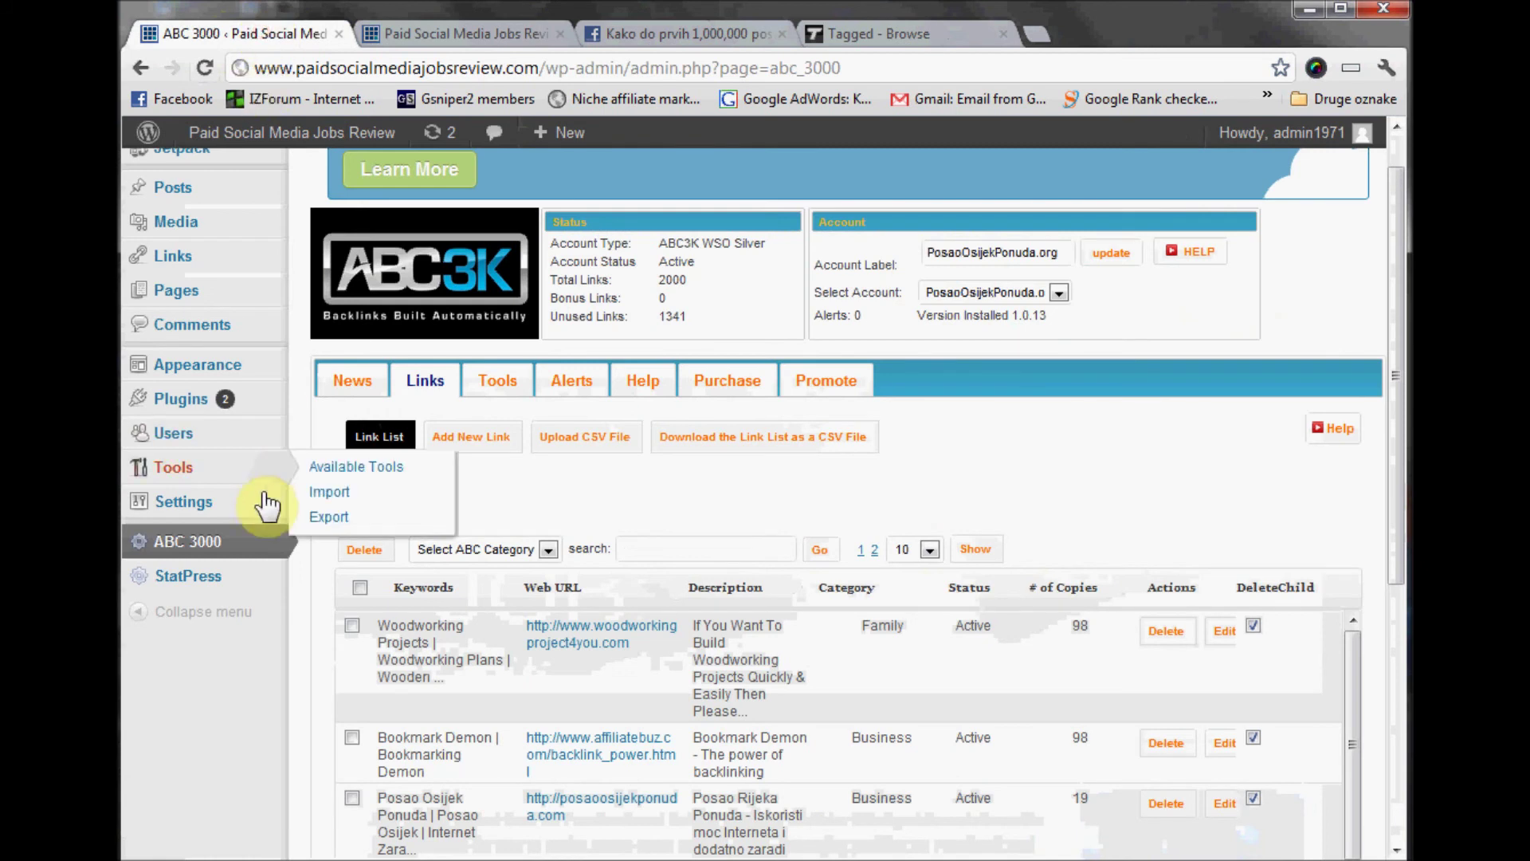
{"action": "mouse_move", "coordinate": [222, 575]}
{"action": "left_click", "coordinate": [342, 581]}
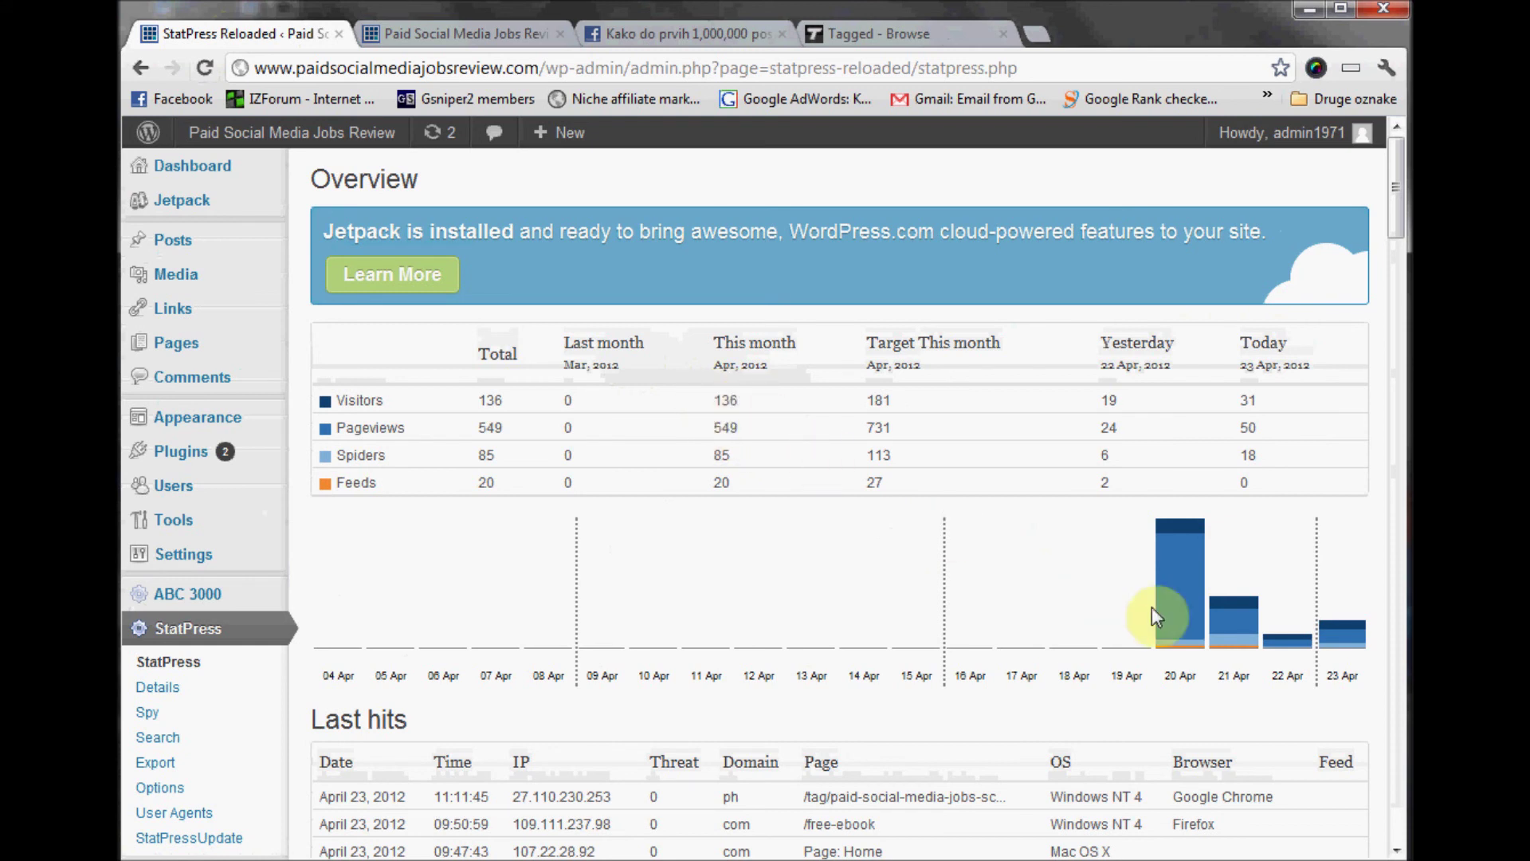
{"action": "mouse_move", "coordinate": [1162, 647]}
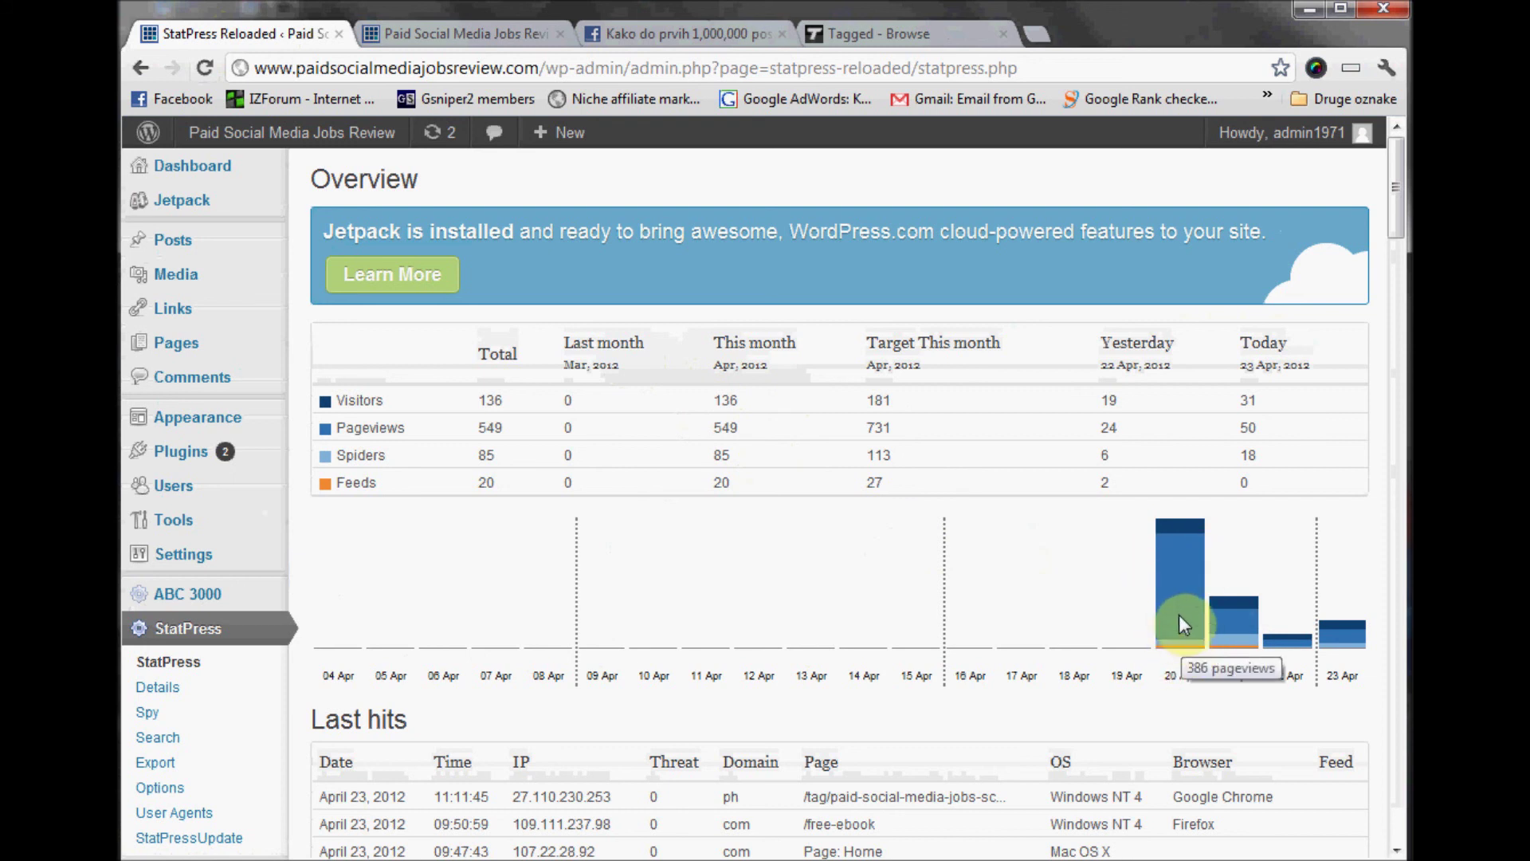
{"action": "mouse_move", "coordinate": [1188, 531]}
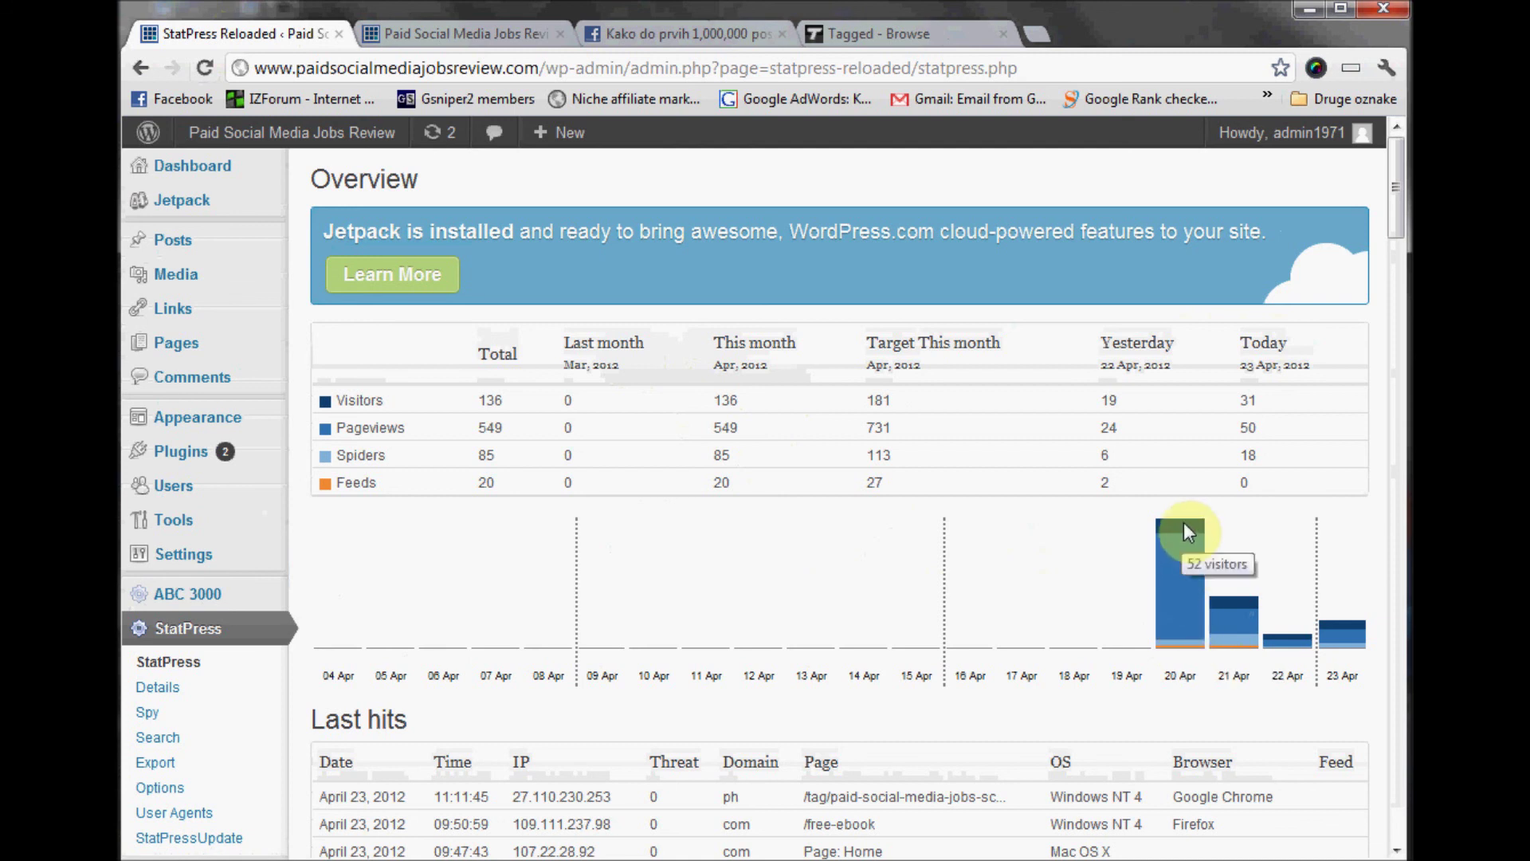